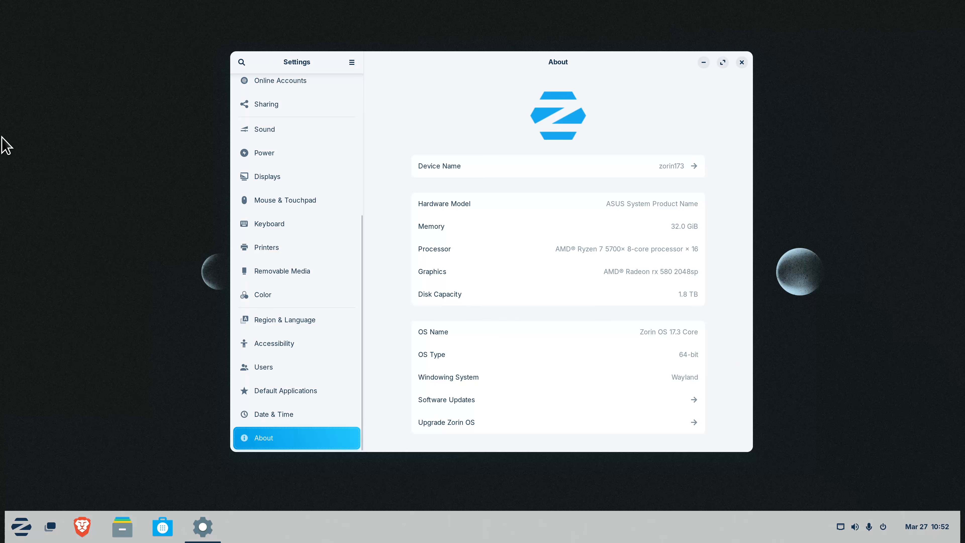
Review the Displays settings page (scale 200 %) from the desktop menu, then close Settings
right_click(95, 123)
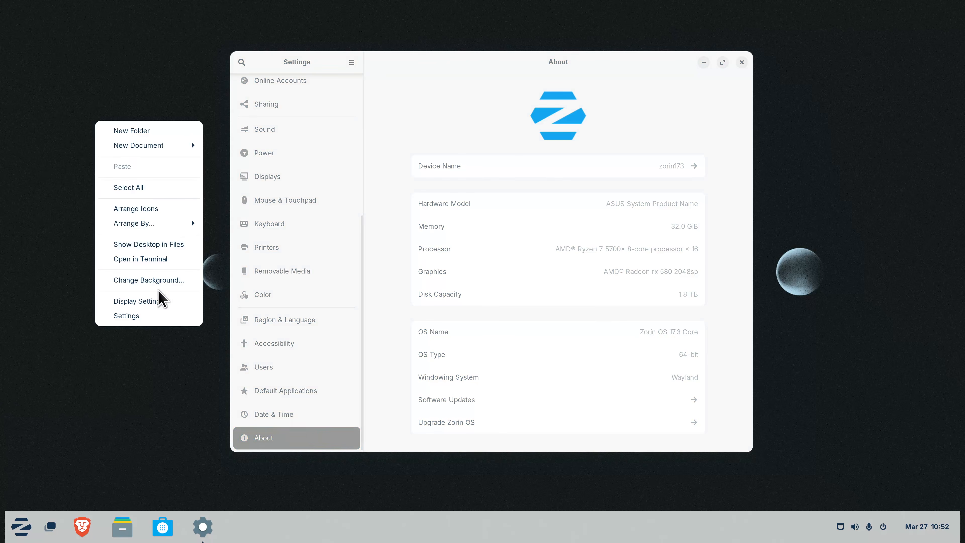
left_click(152, 303)
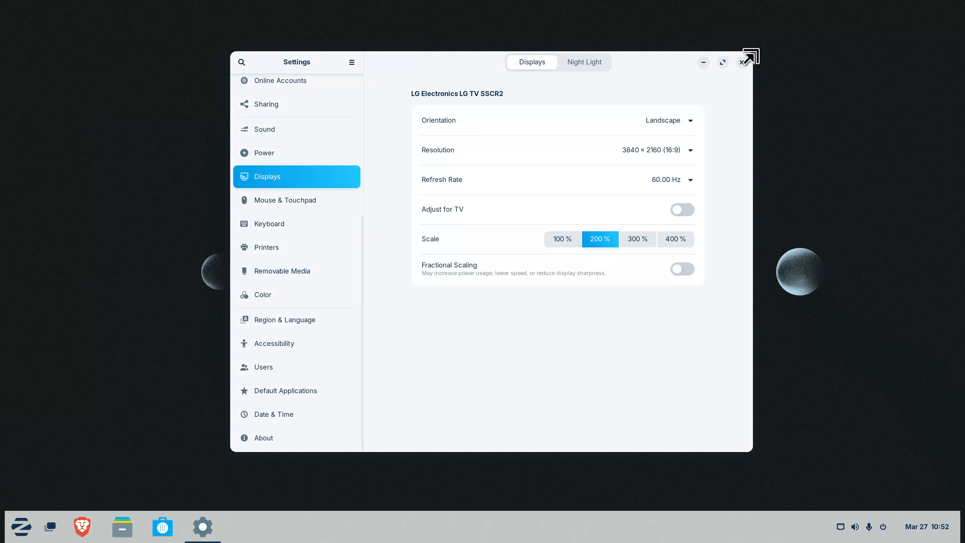
left_click(742, 63)
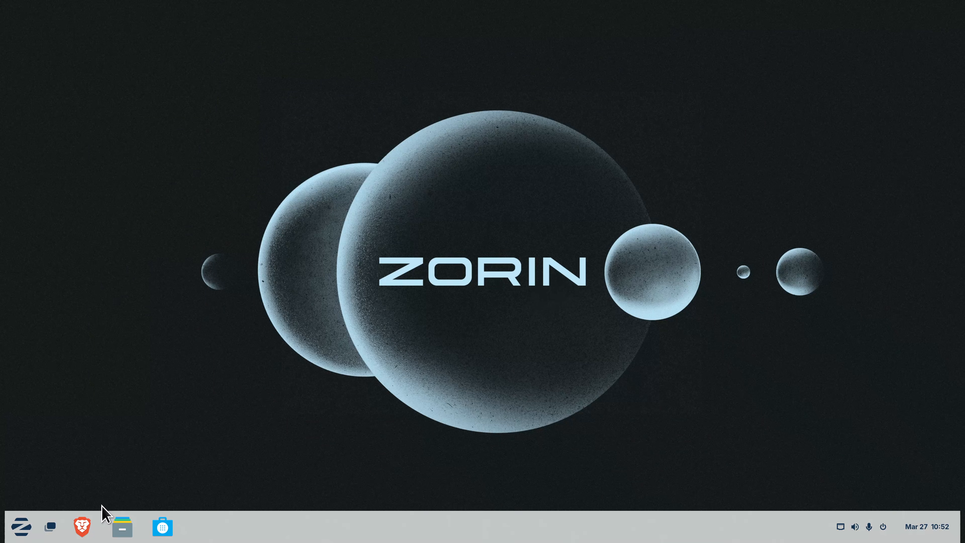
Launch Brave and go to the Zorin OS download page at zorin.com/os/download/
left_click(82, 525)
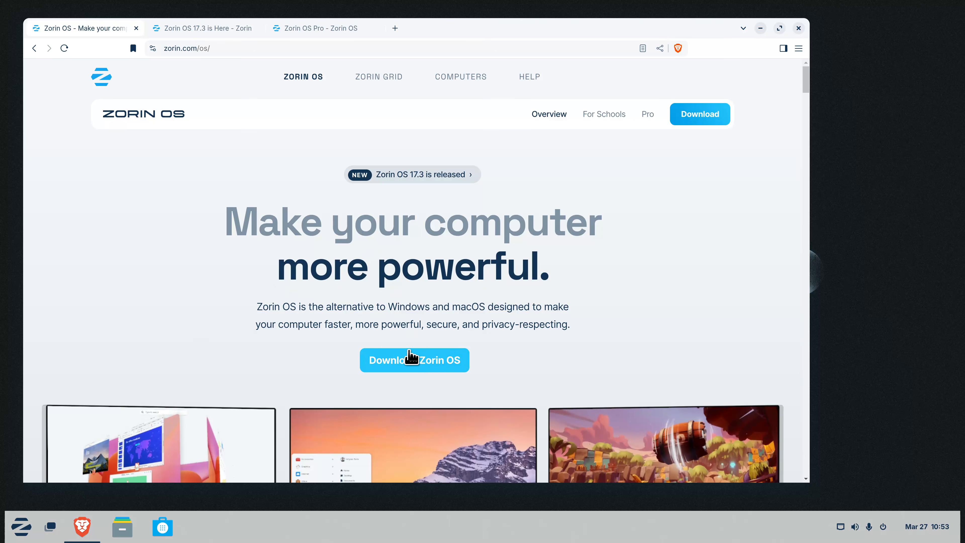
left_click(411, 359)
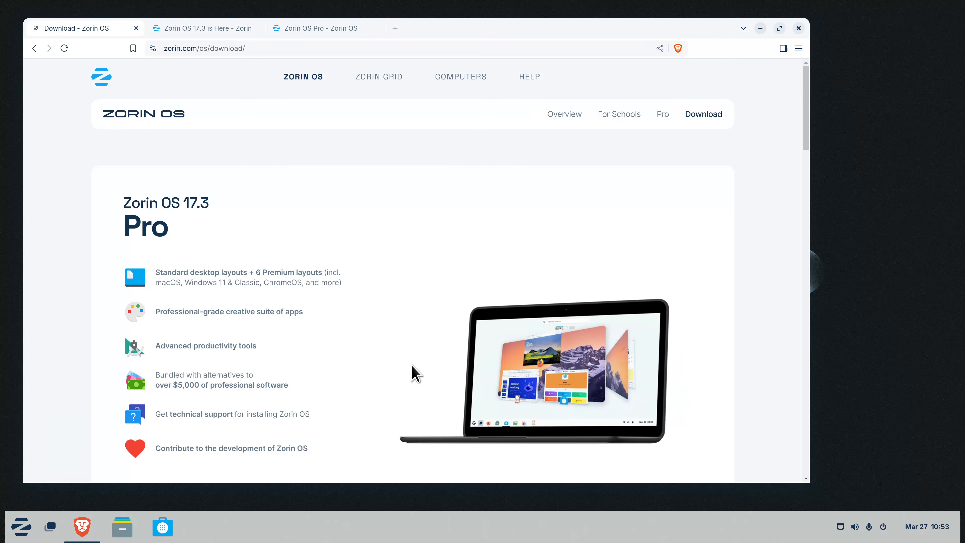
Scroll through the Zorin OS editions on the download page to compare them
scroll(351, 266, "down", 5)
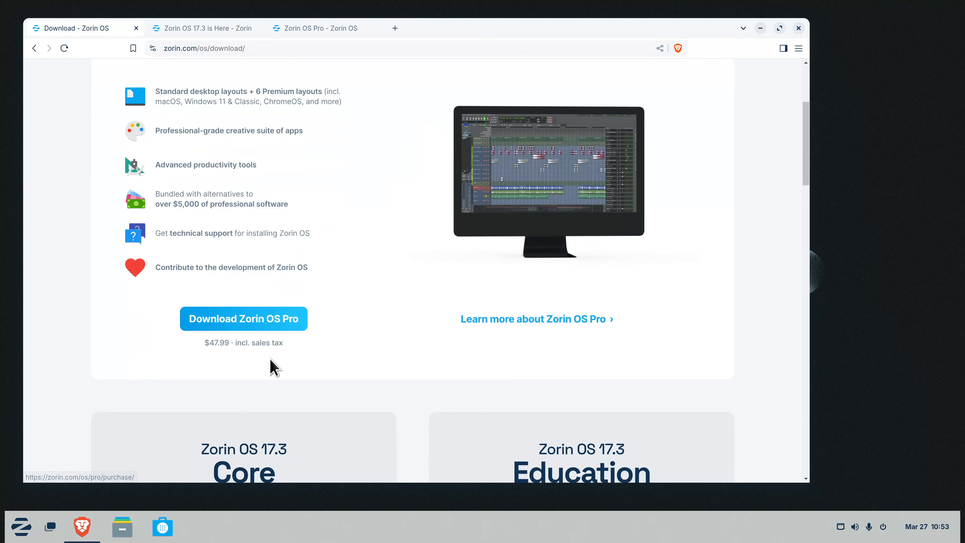
scroll(430, 371, "down", 6)
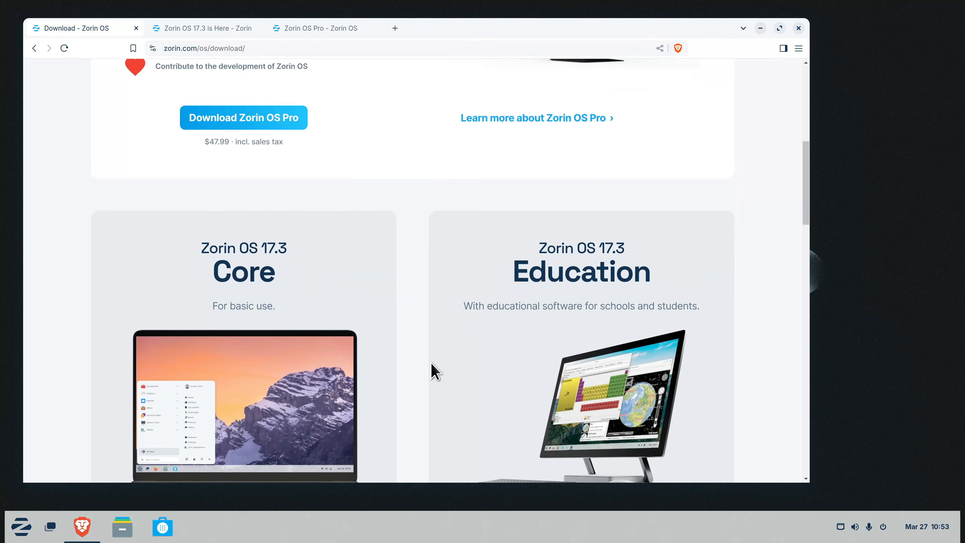
scroll(436, 369, "down", 3)
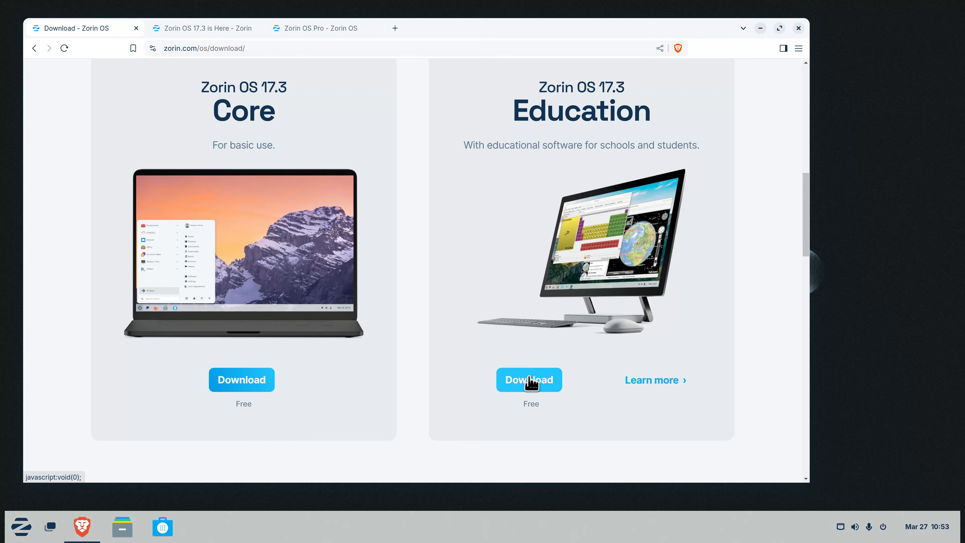
scroll(427, 285, "up", 2)
scroll(424, 278, "up", 4)
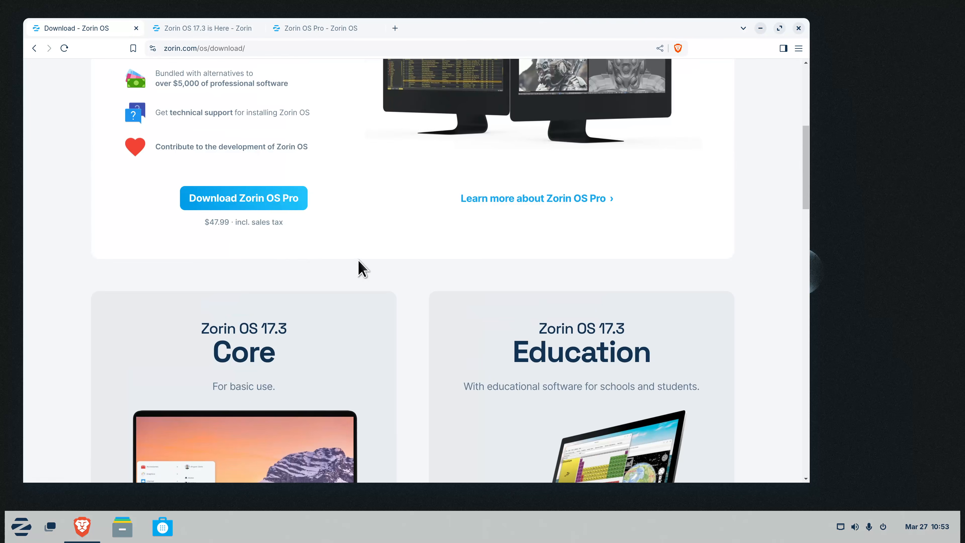
Show the Zorin OS Pro page and scroll down to its creative suite section
left_click(323, 30)
scroll(420, 216, "down", 8)
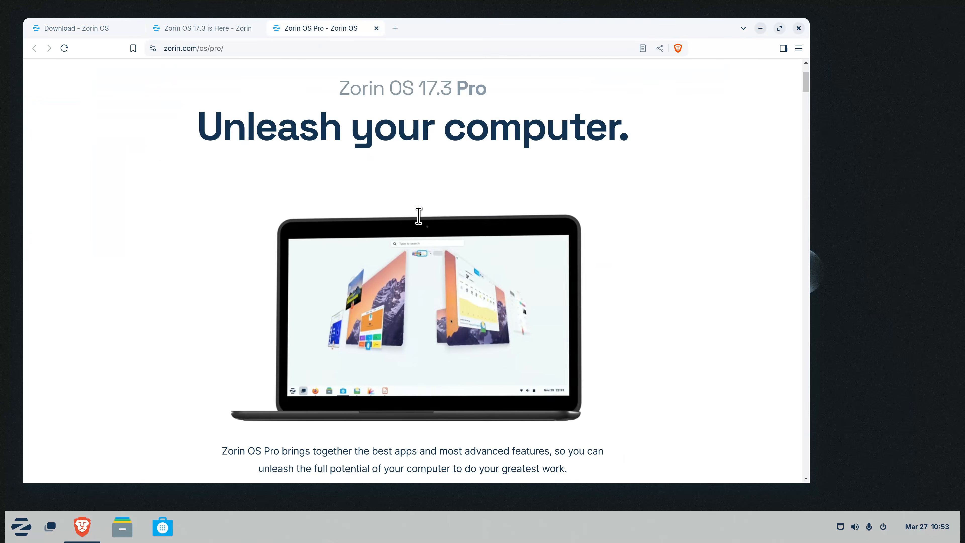
scroll(582, 227, "down", 10)
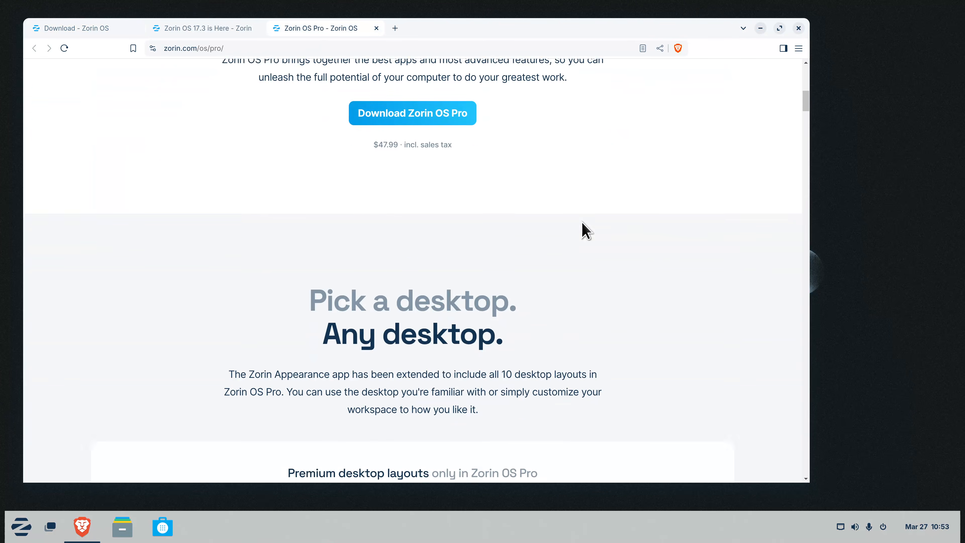
scroll(585, 228, "down", 5)
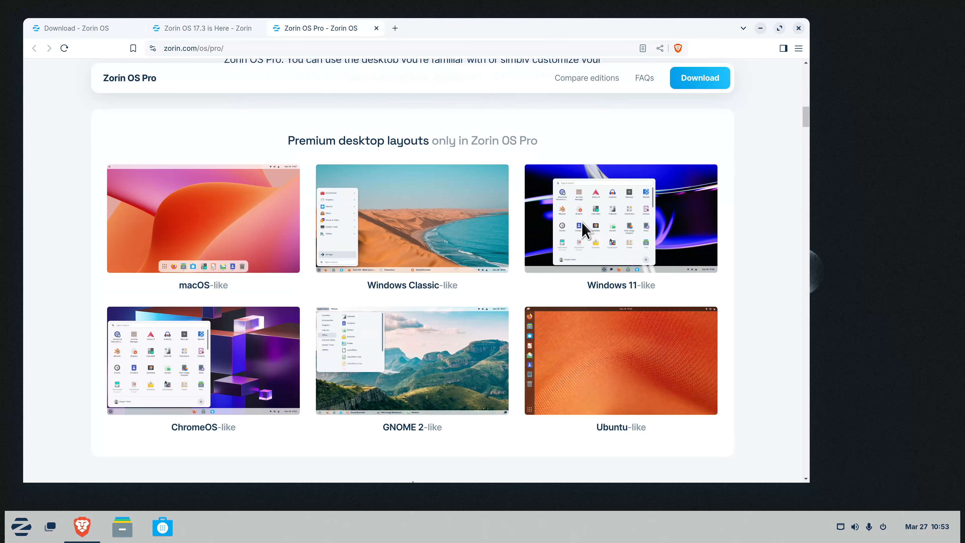
scroll(463, 444, "down", 8)
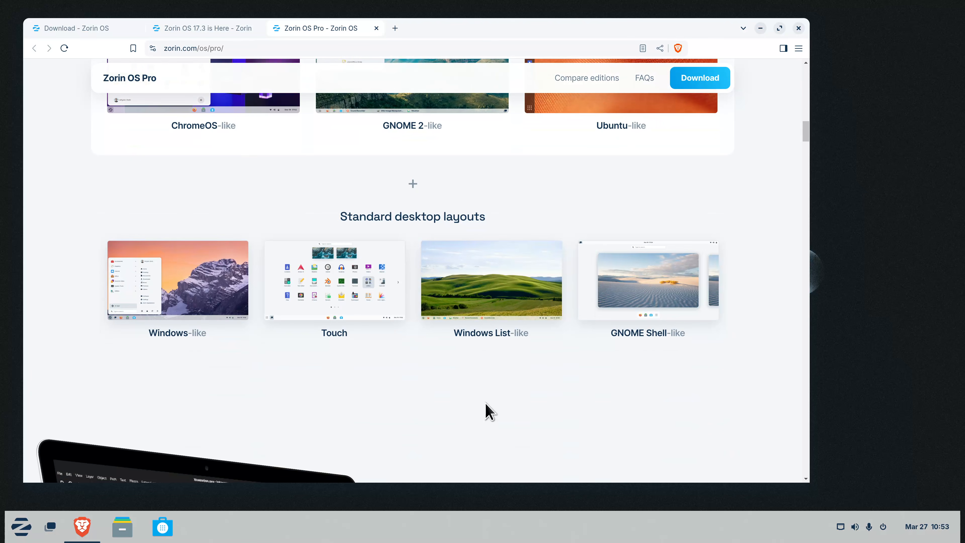
scroll(487, 411, "down", 10)
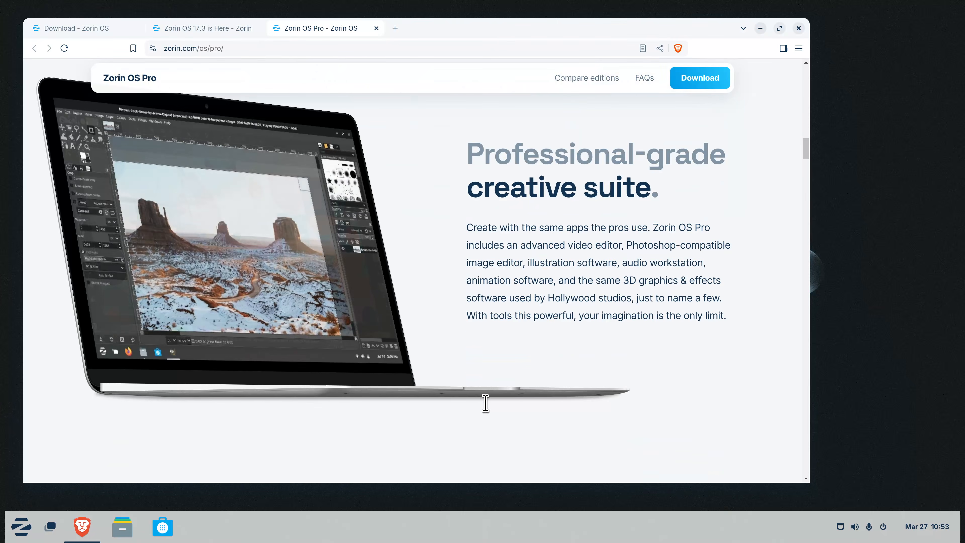
scroll(487, 404, "down", 3)
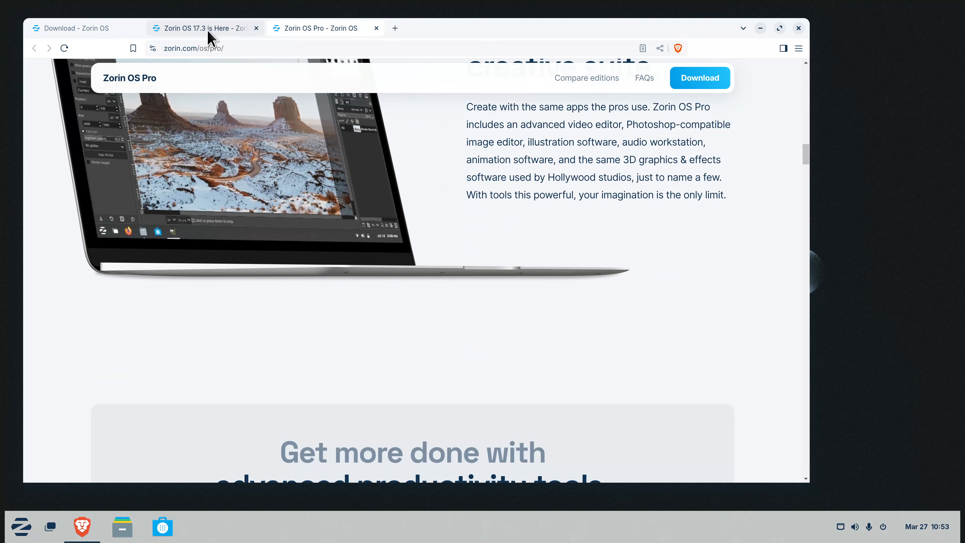
Switch to the 'Zorin OS 17.3 is Here' tab and scroll to its 'What's new' section
left_click(209, 37)
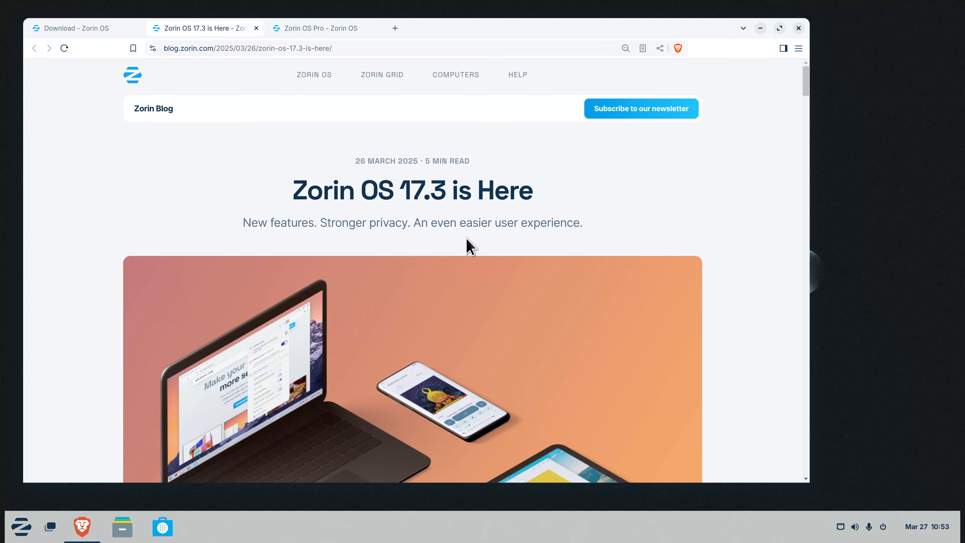
scroll(467, 243, "down", 2)
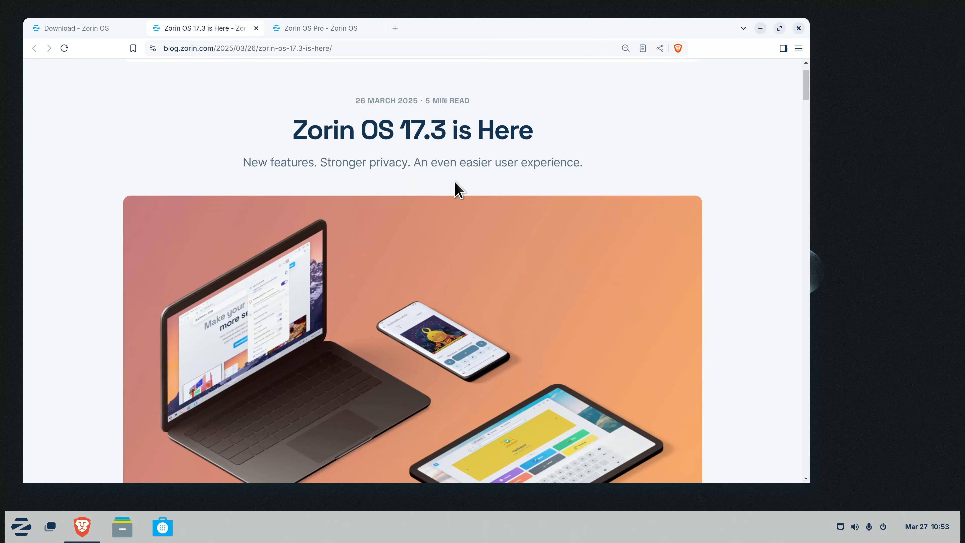
scroll(478, 196, "down", 10)
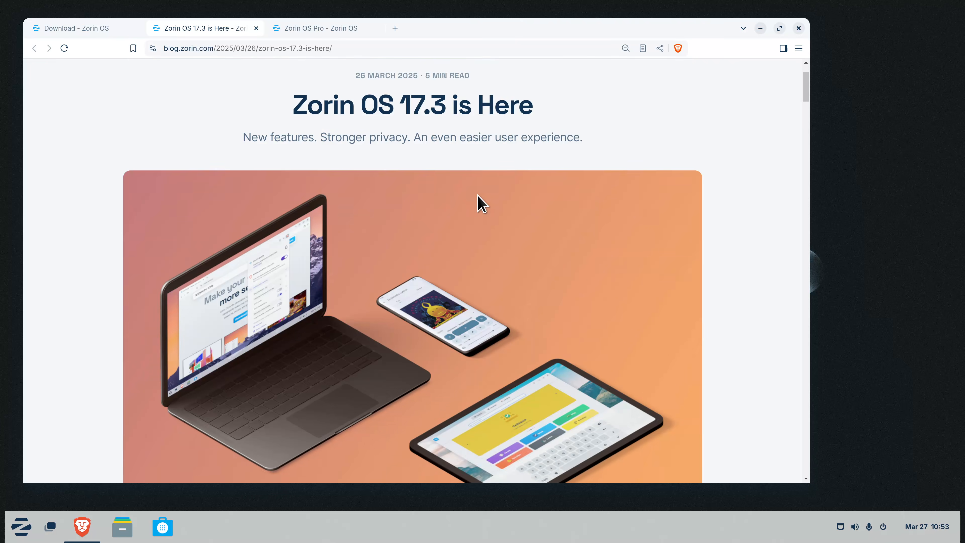
scroll(481, 204, "down", 4)
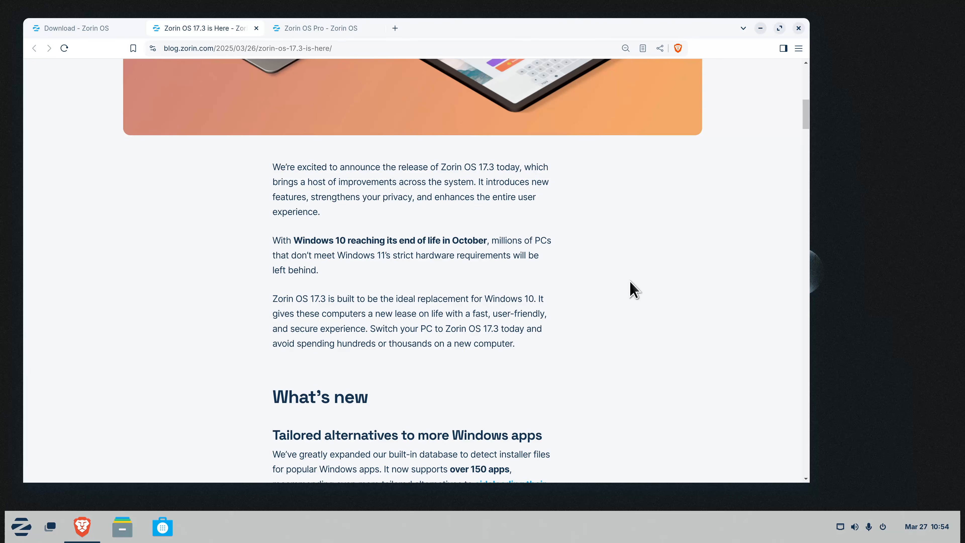
Scroll the 17.3 article past Zorin Connect and touchscreen improvements down to 'Updated apps'
scroll(631, 289, "down", 5)
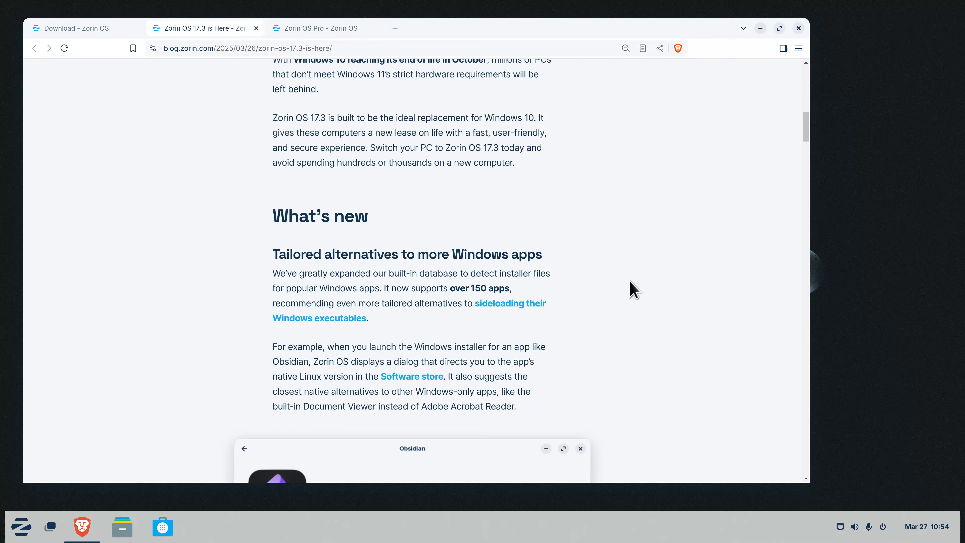
scroll(631, 283, "up", 3)
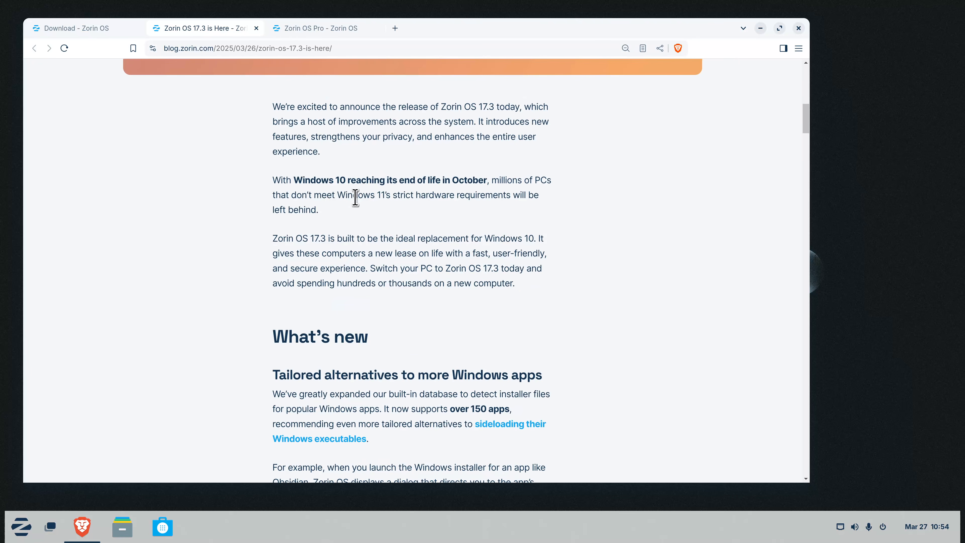
scroll(545, 318, "down", 8)
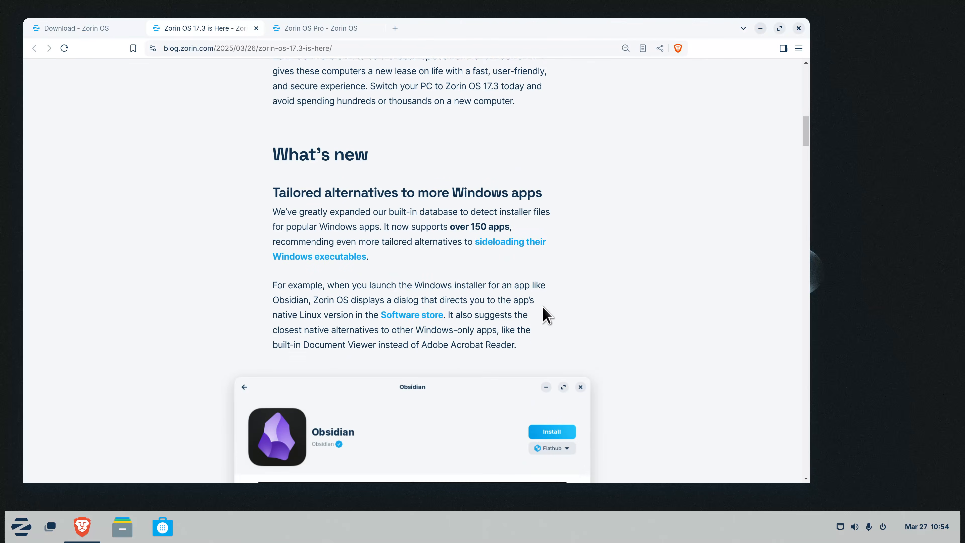
scroll(546, 312, "down", 11)
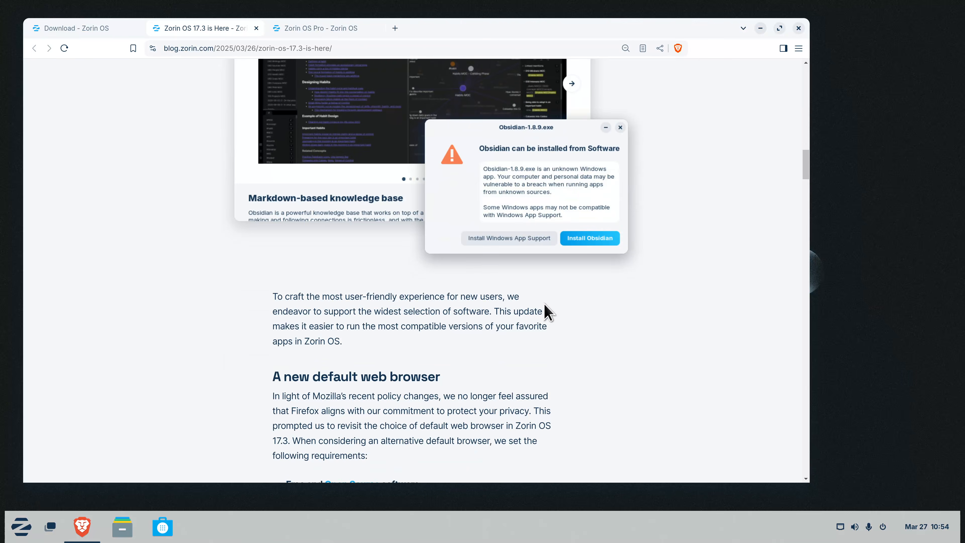
scroll(546, 313, "down", 8)
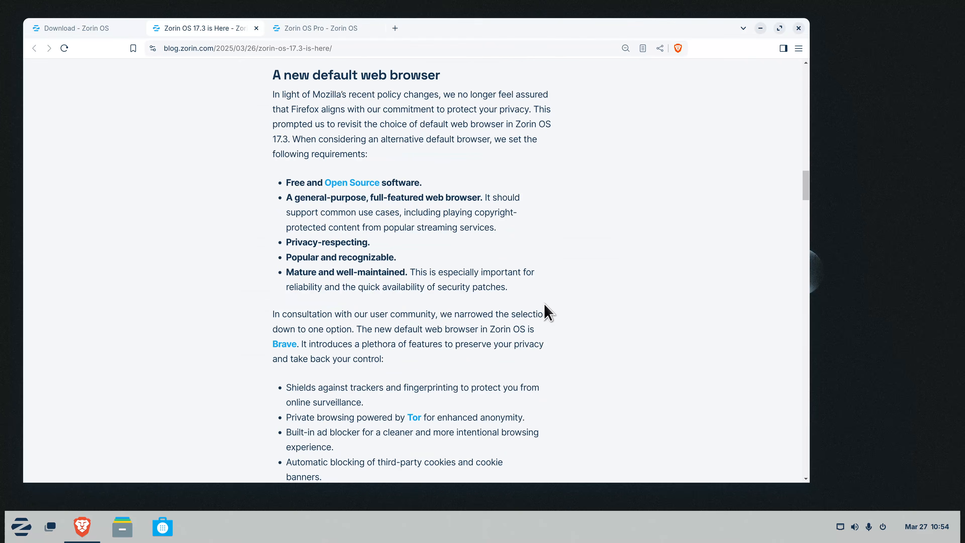
scroll(546, 313, "down", 15)
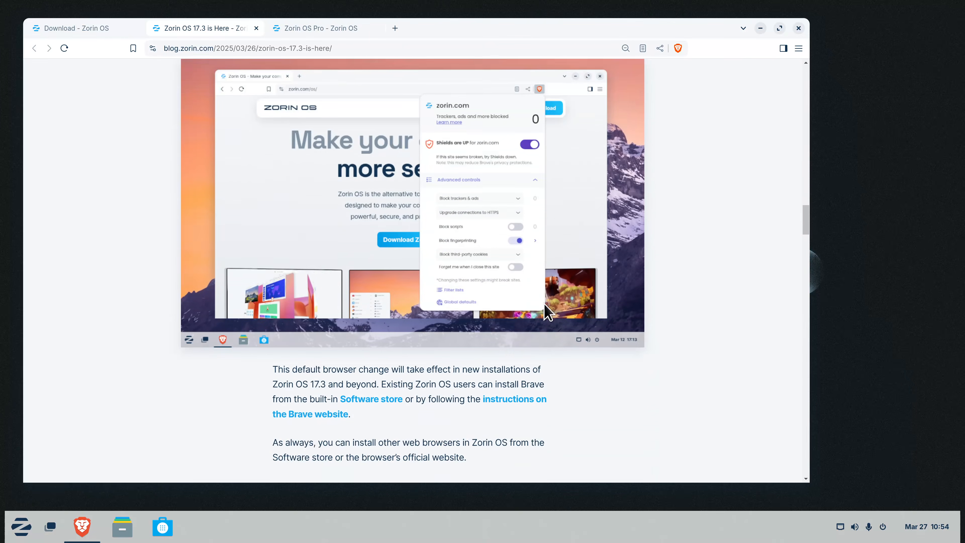
scroll(546, 313, "down", 5)
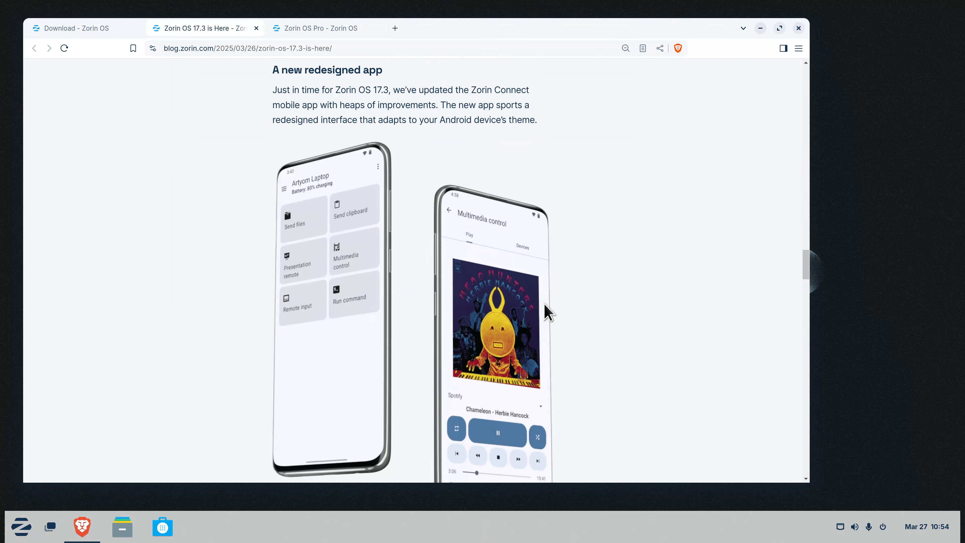
scroll(606, 310, "down", 8)
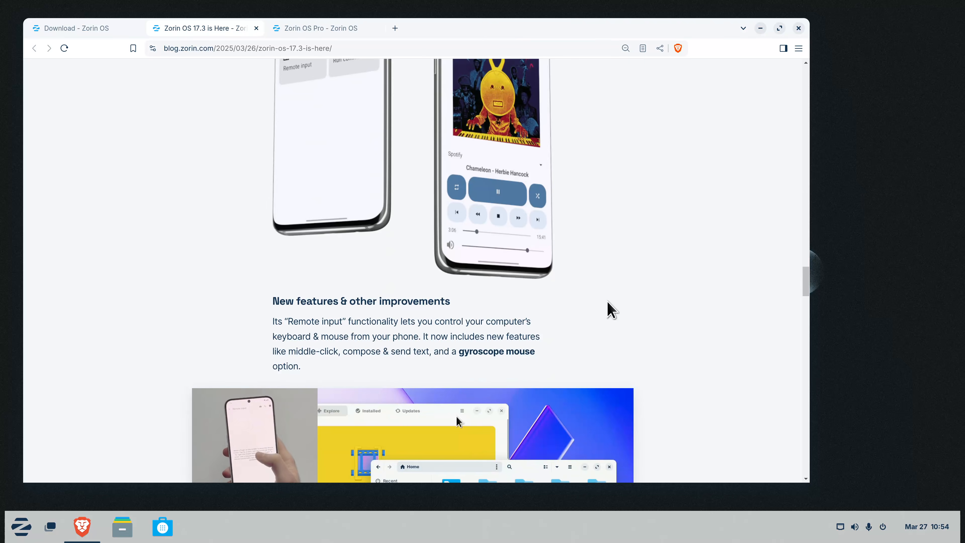
scroll(661, 237, "up", 8)
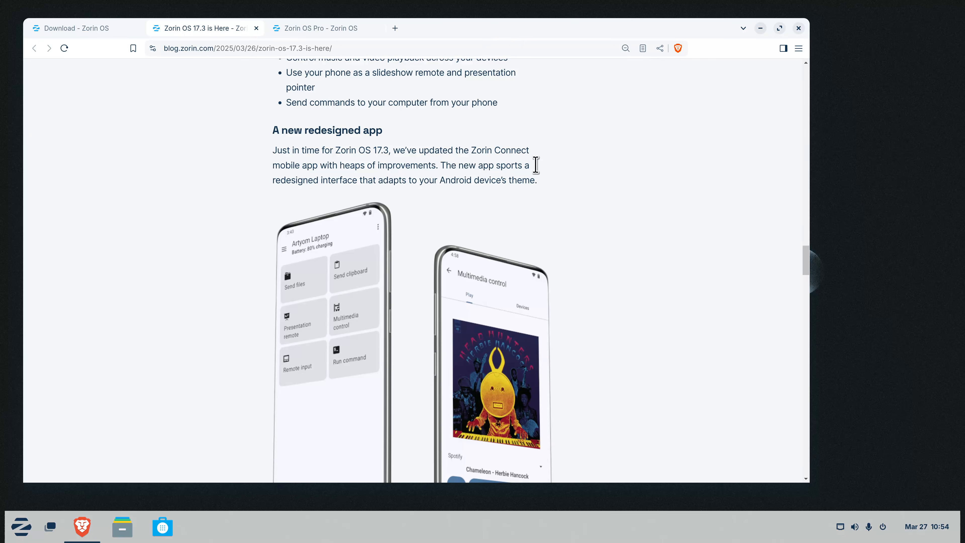
scroll(621, 234, "down", 10)
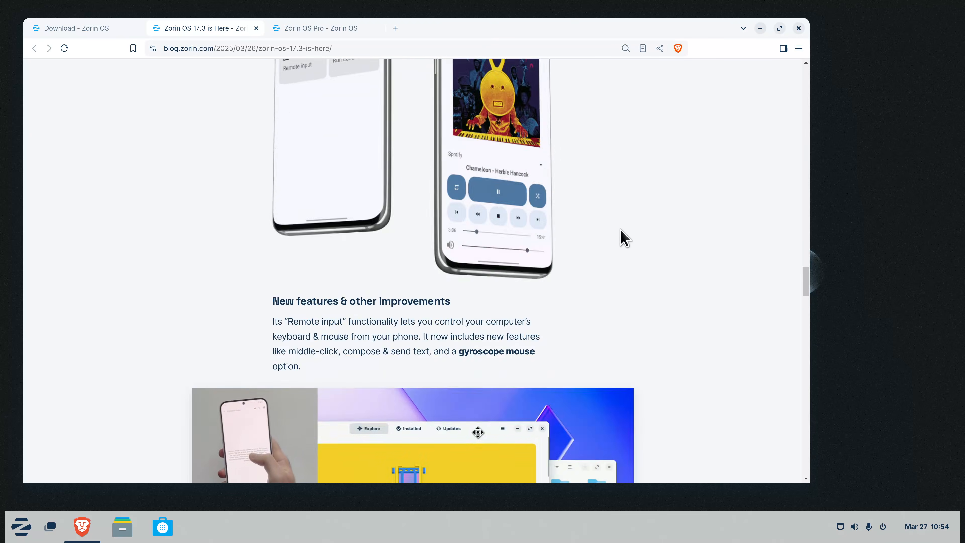
scroll(625, 238, "down", 10)
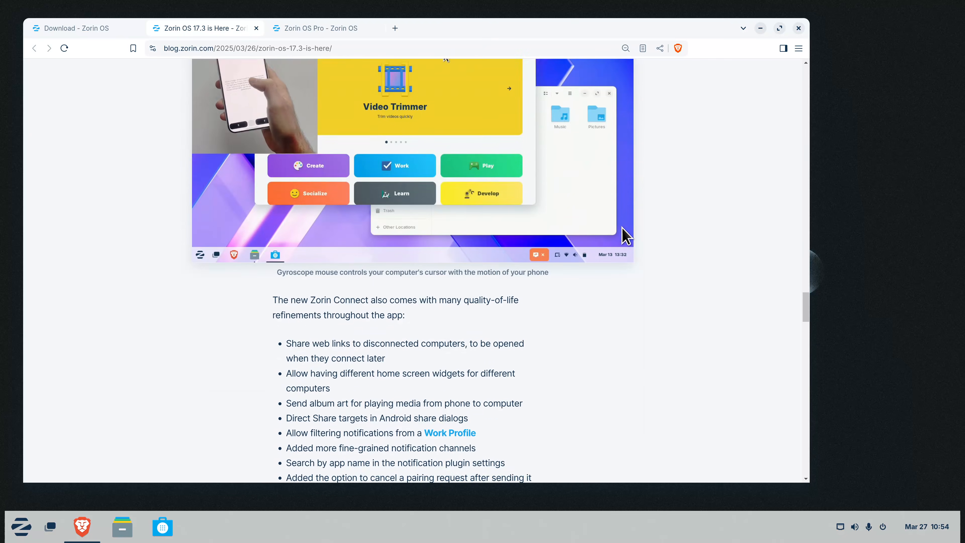
scroll(625, 235, "down", 7)
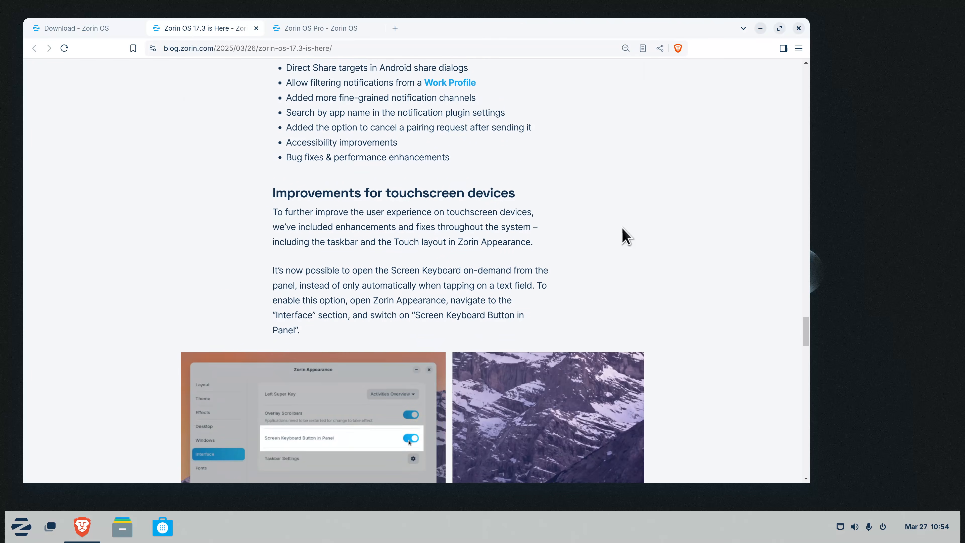
scroll(625, 235, "down", 11)
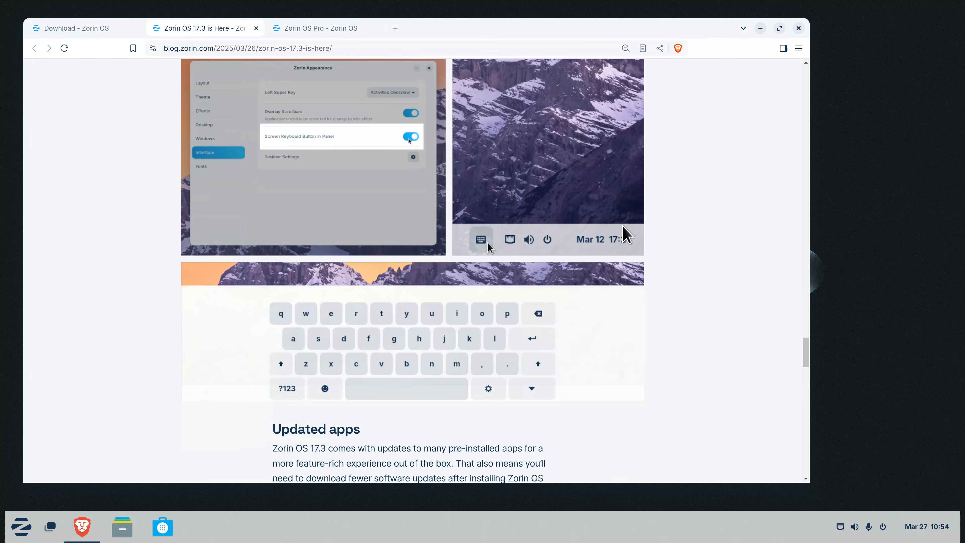
scroll(625, 236, "down", 3)
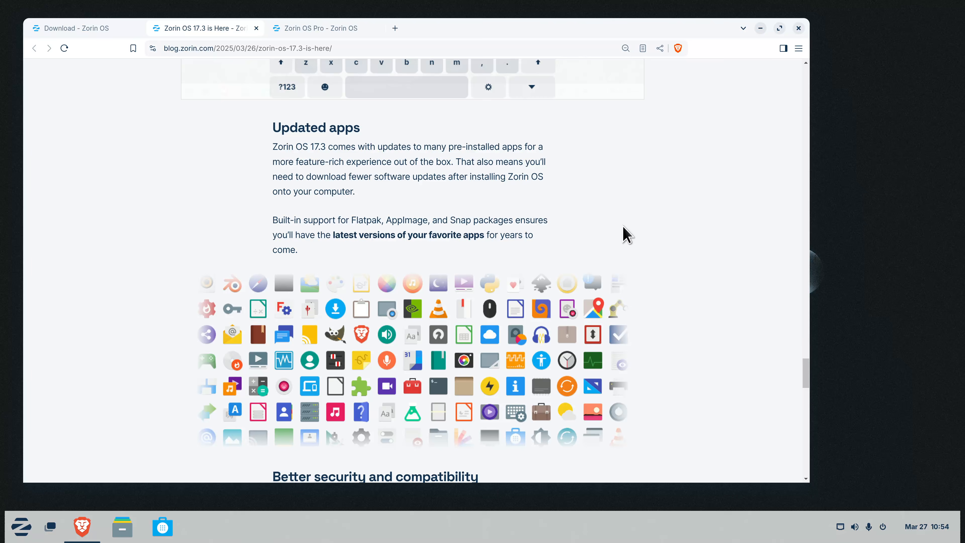
scroll(625, 236, "down", 3)
Close Brave with all three tabs and glance at the wallpaper choices in Settings
left_click(799, 28)
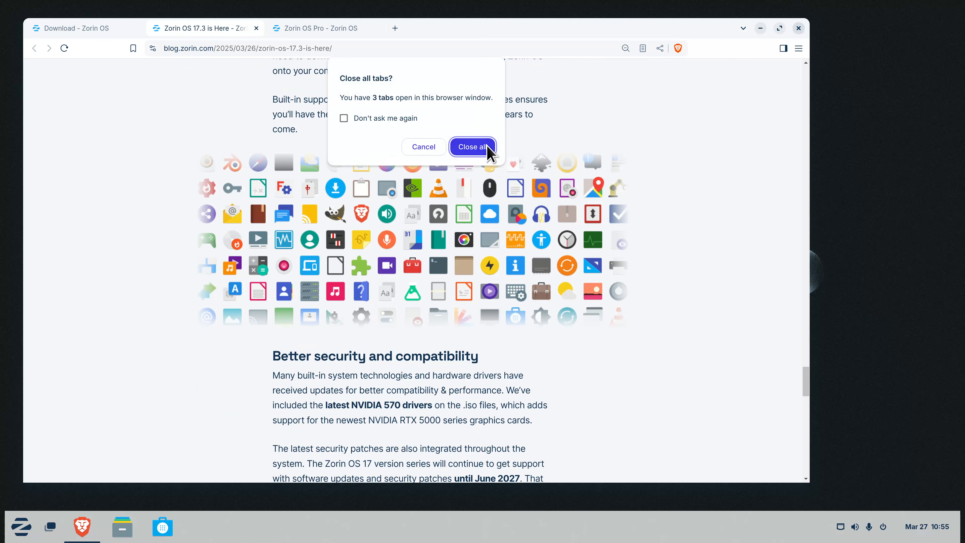
left_click(473, 147)
right_click(464, 116)
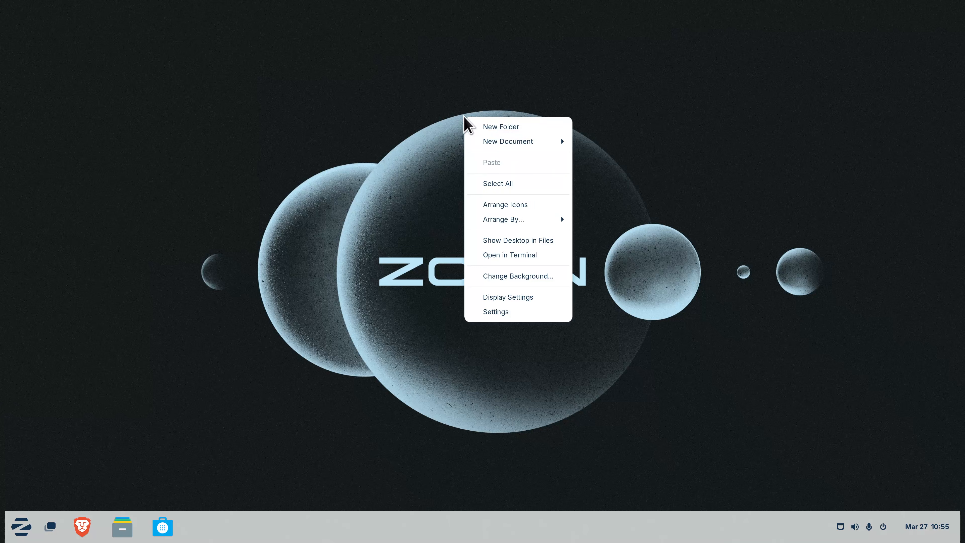
left_click(515, 275)
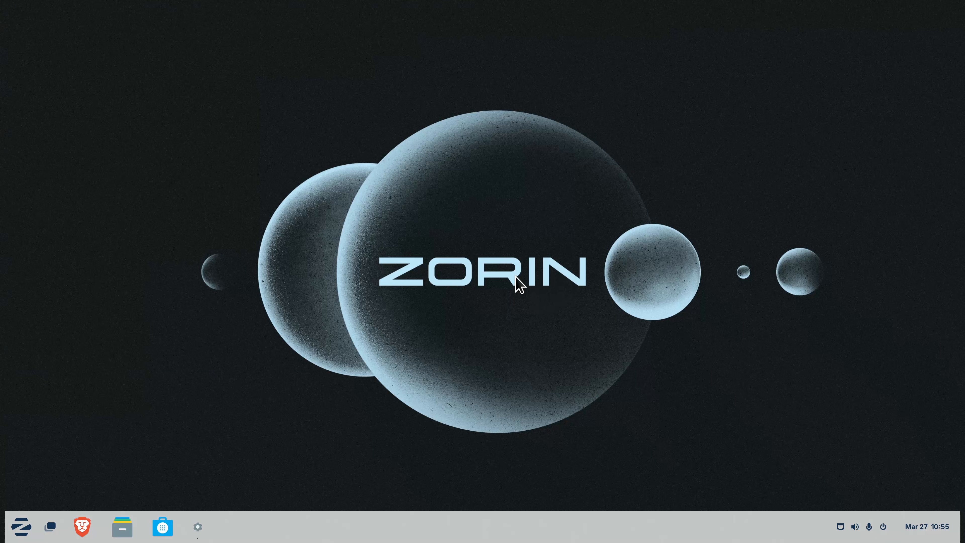
scroll(359, 268, "down", 3)
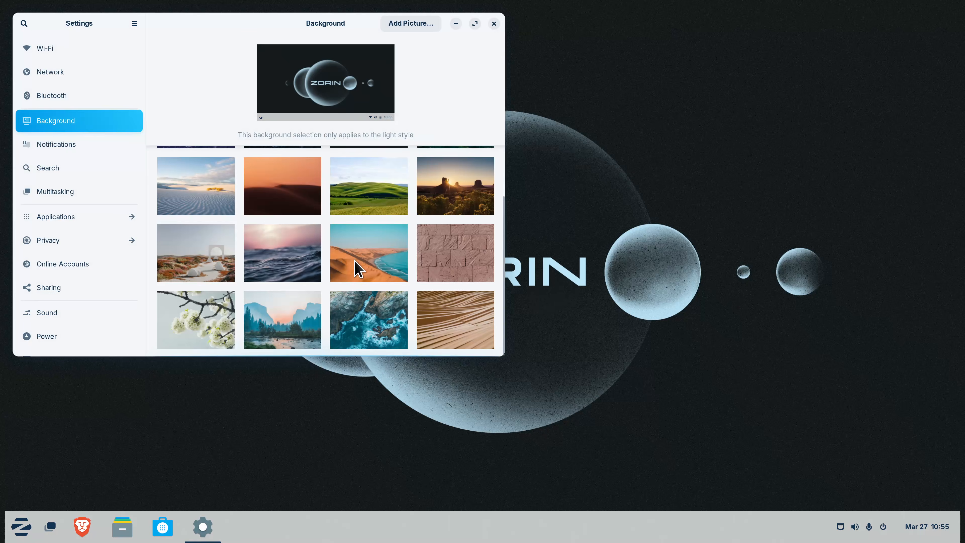
left_click(495, 23)
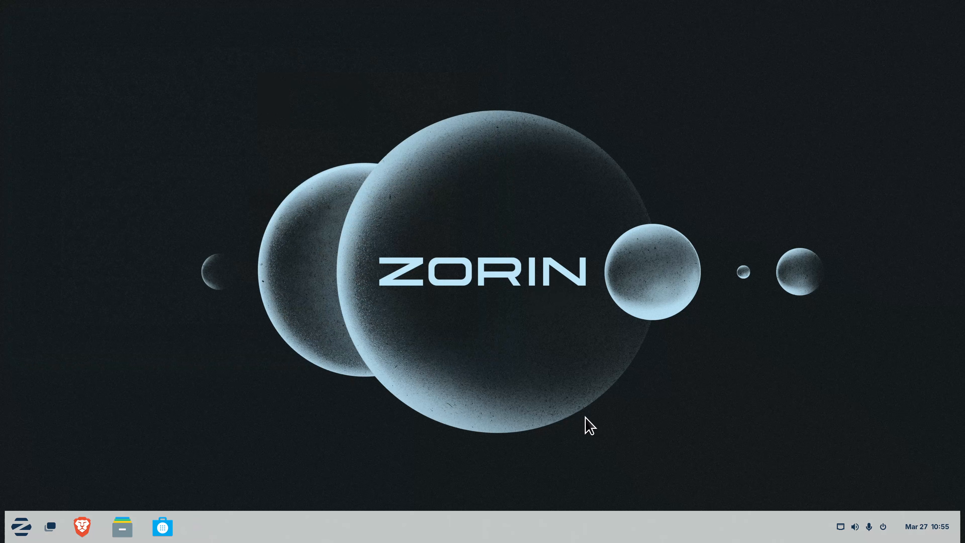
Peek at the quick settings panel and desktop menu, then open the Zorin menu
left_click(848, 526)
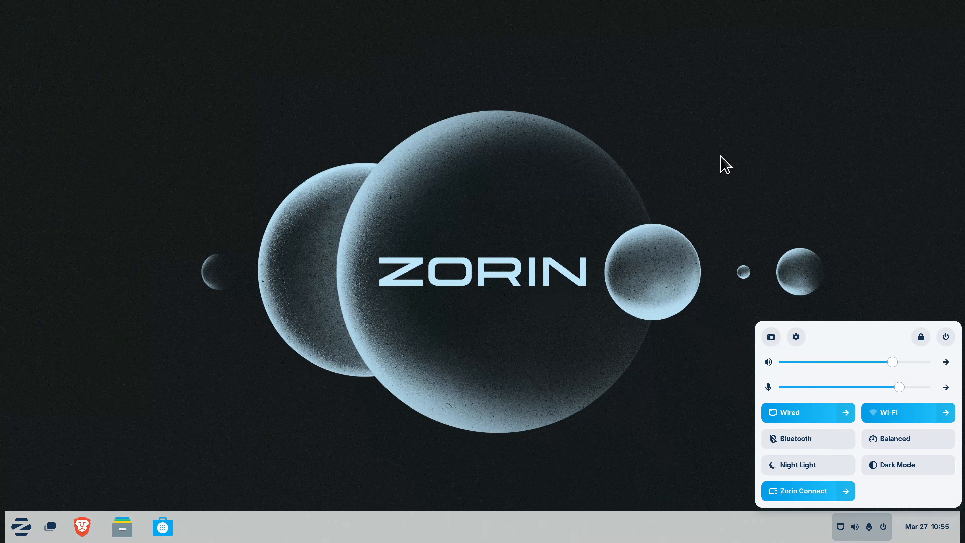
left_click(597, 107)
right_click(592, 97)
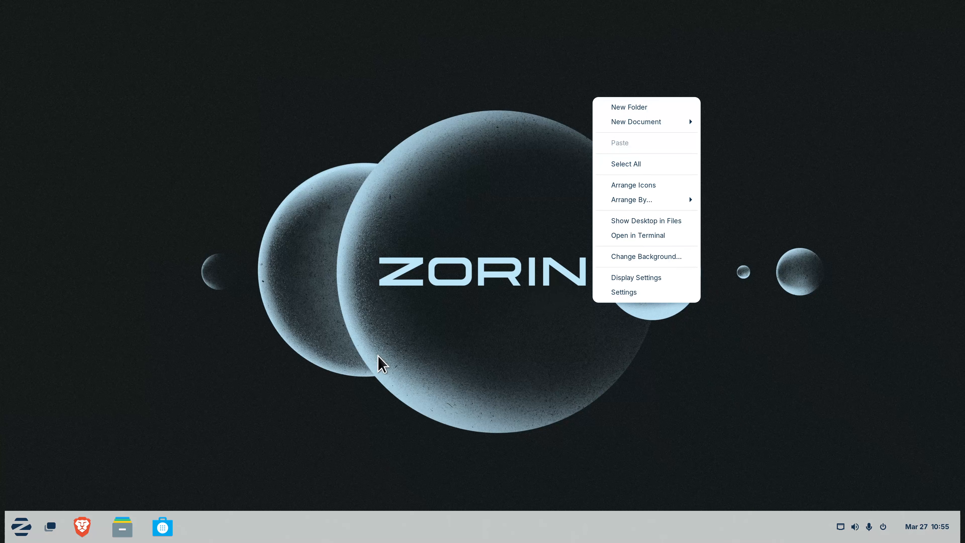
left_click(367, 362)
left_click(21, 527)
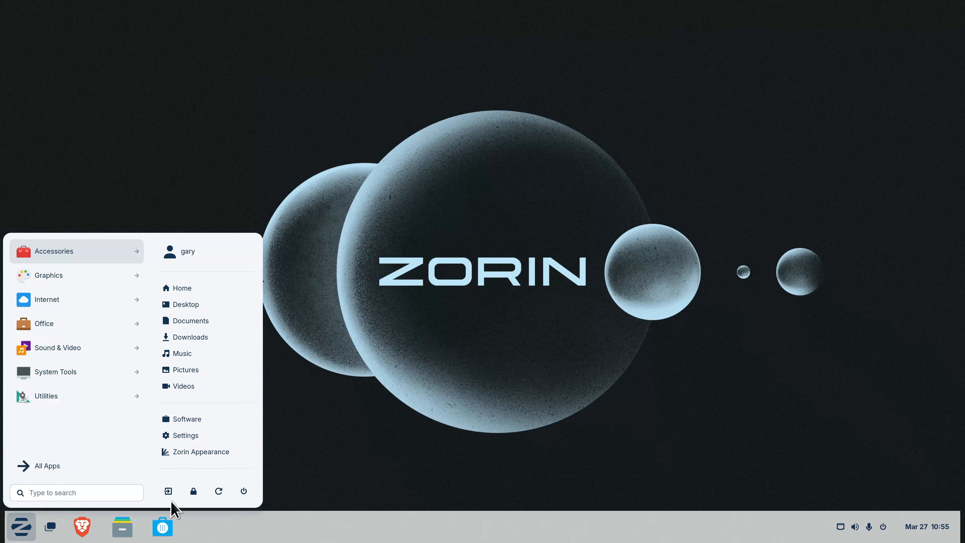
Open Zorin Appearance and browse its Theme, Effects, Desktop and Windows pages
left_click(201, 453)
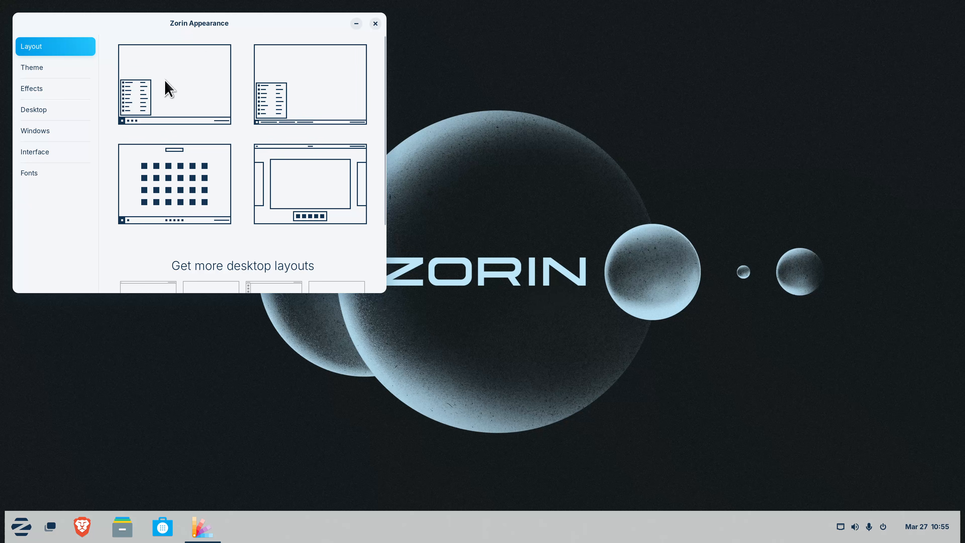
scroll(287, 288, "down", 3)
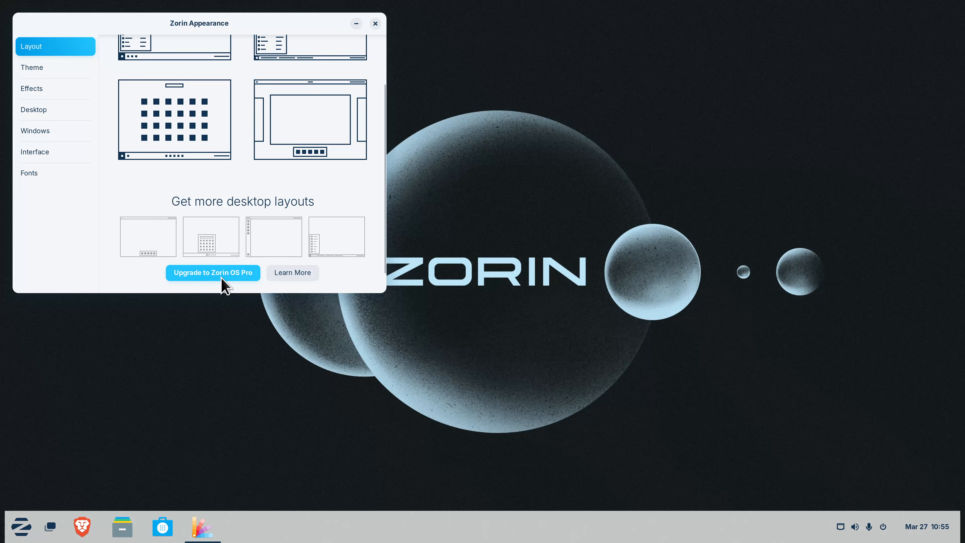
left_click(37, 67)
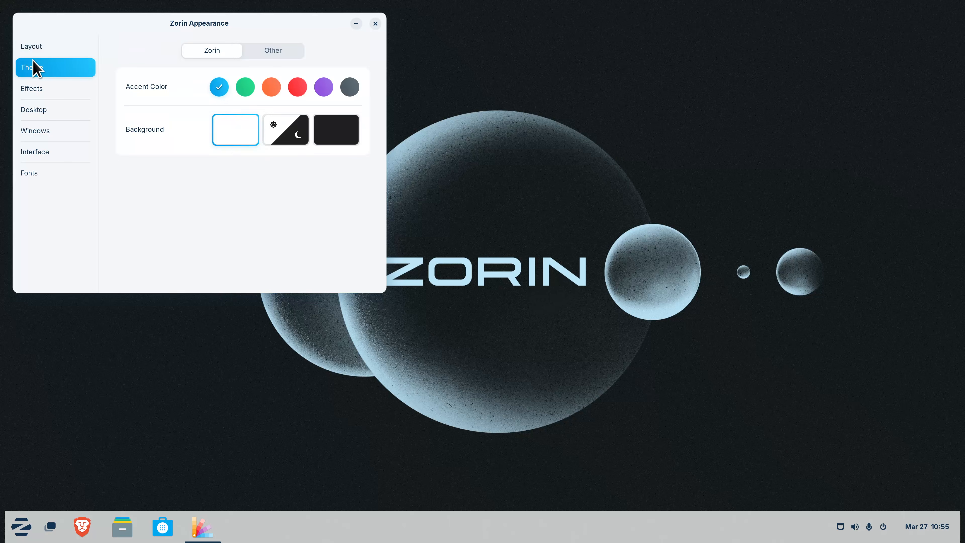
left_click(38, 90)
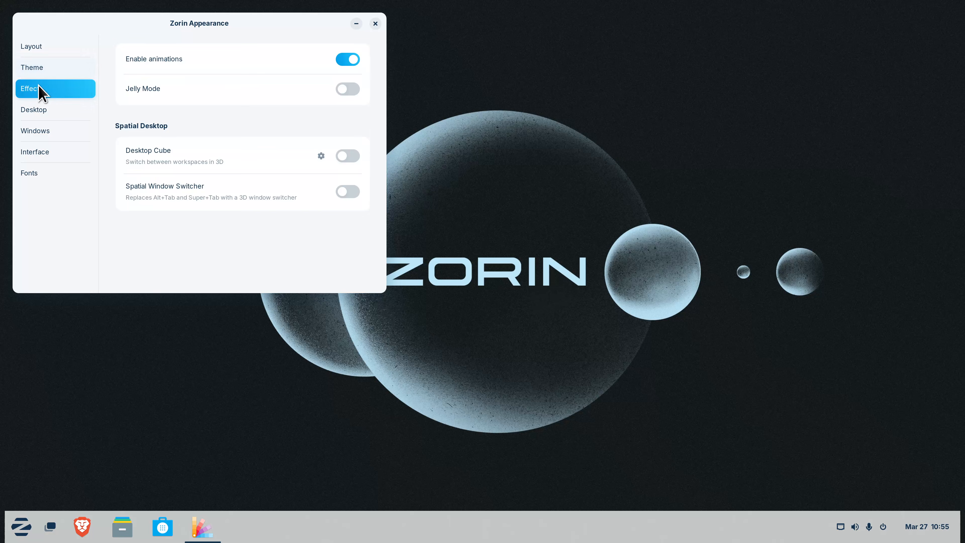
left_click(42, 117)
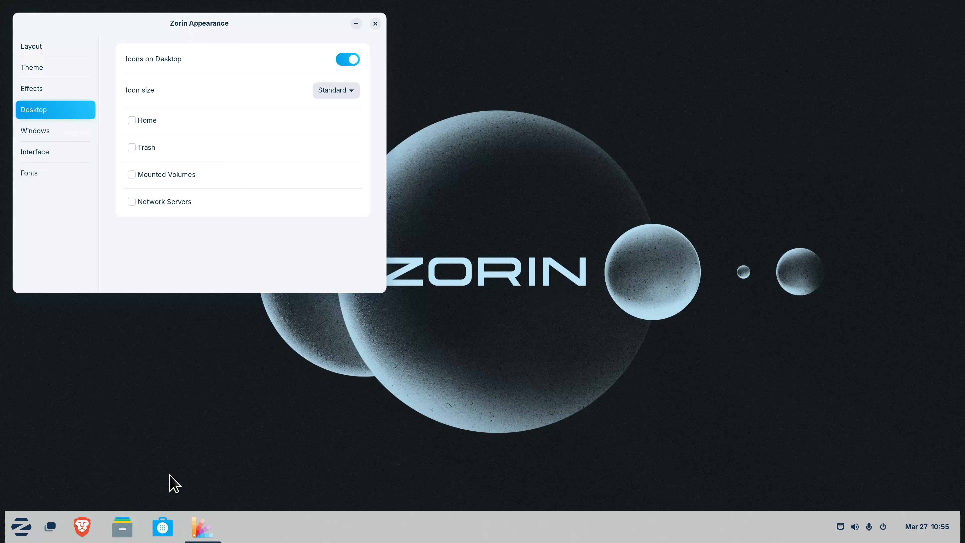
left_click(48, 133)
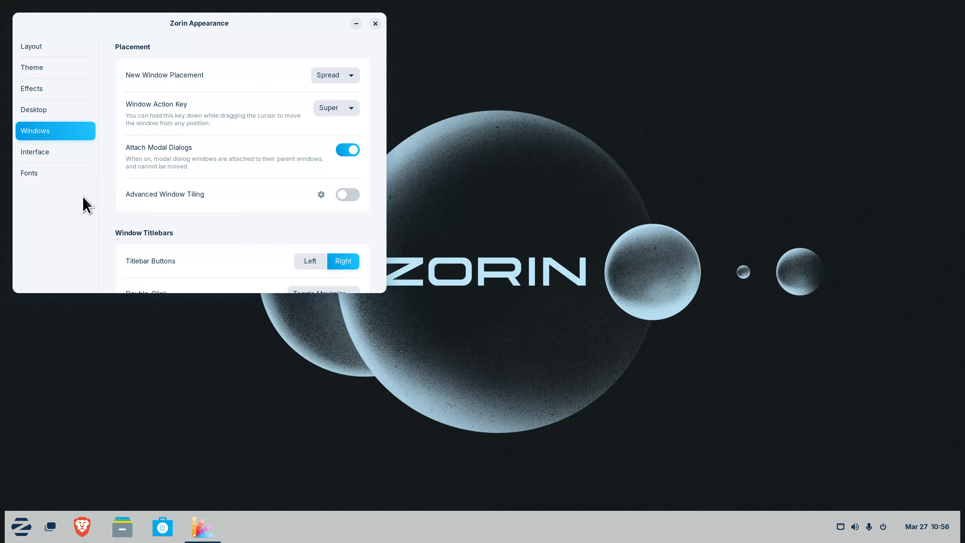
Set Titlebar Buttons to Left, restore them to Right, then close Zorin Appearance
scroll(157, 184, "down", 3)
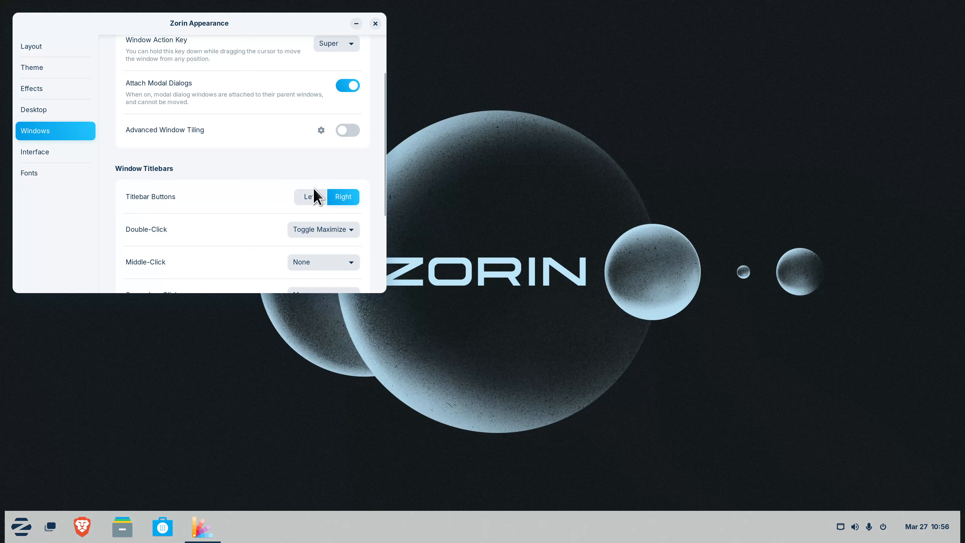
left_click(316, 197)
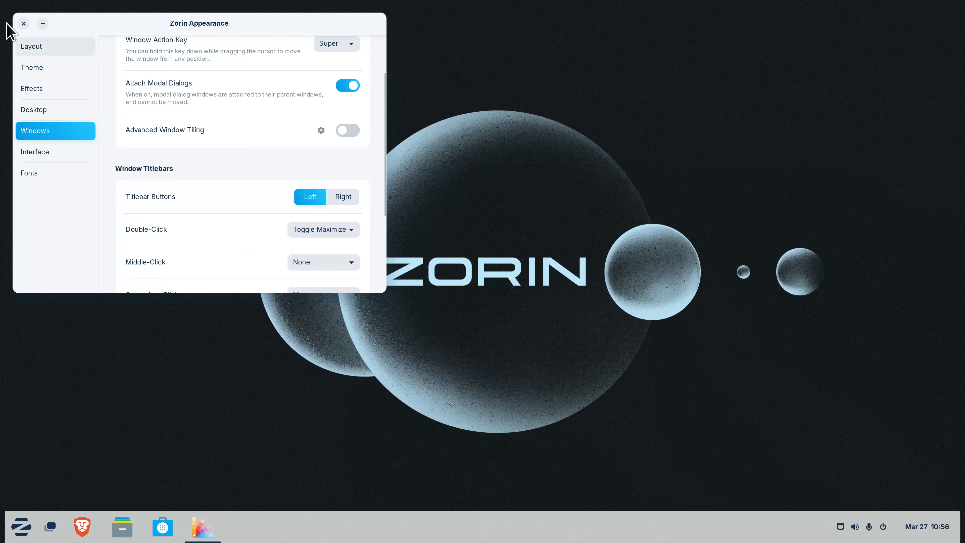
left_click(336, 200)
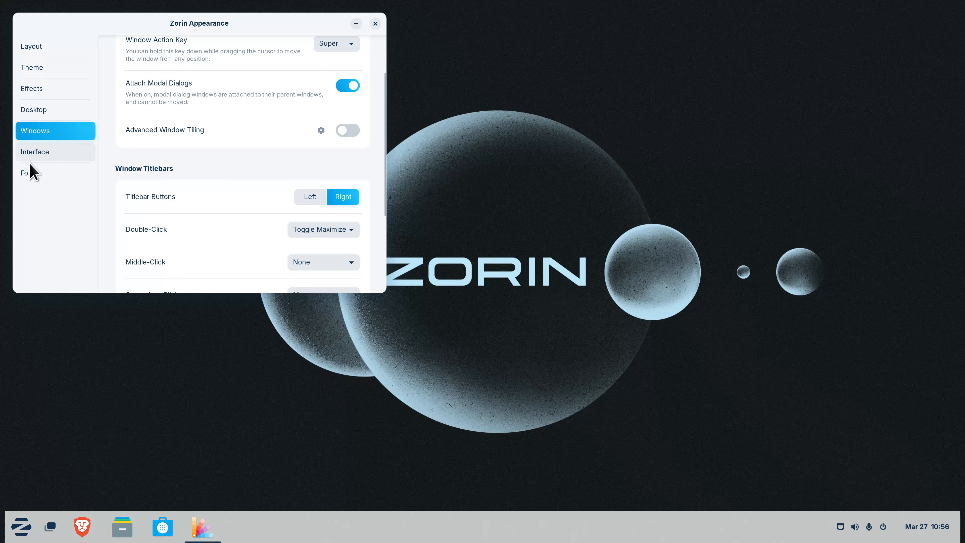
left_click(375, 24)
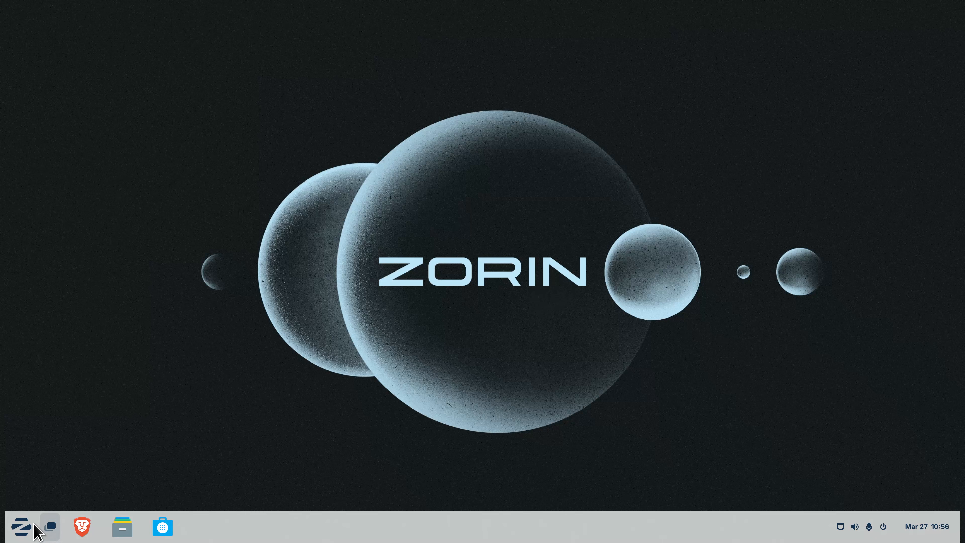
Browse the Accessories, Graphics and Internet app lists, then launch LibreOffice Writer from Office
left_click(22, 528)
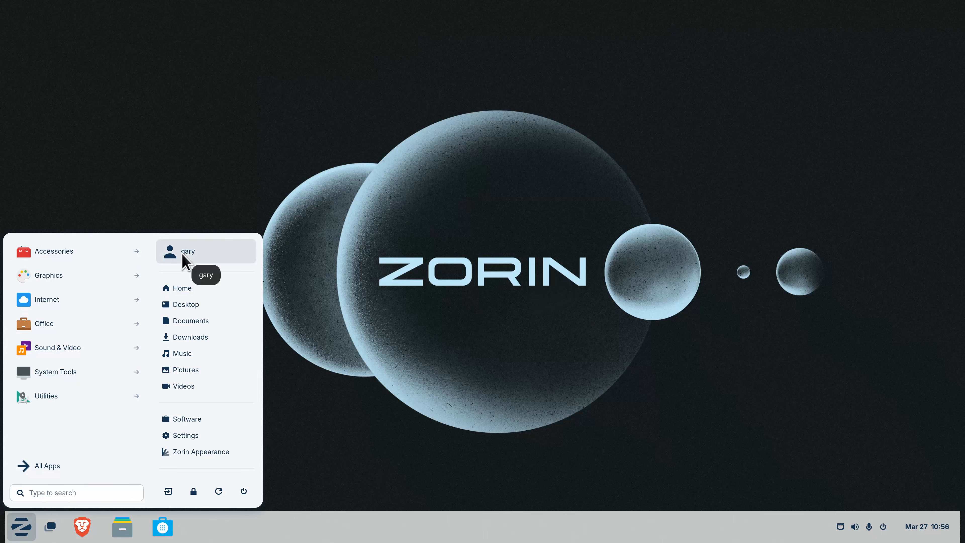
left_click(106, 251)
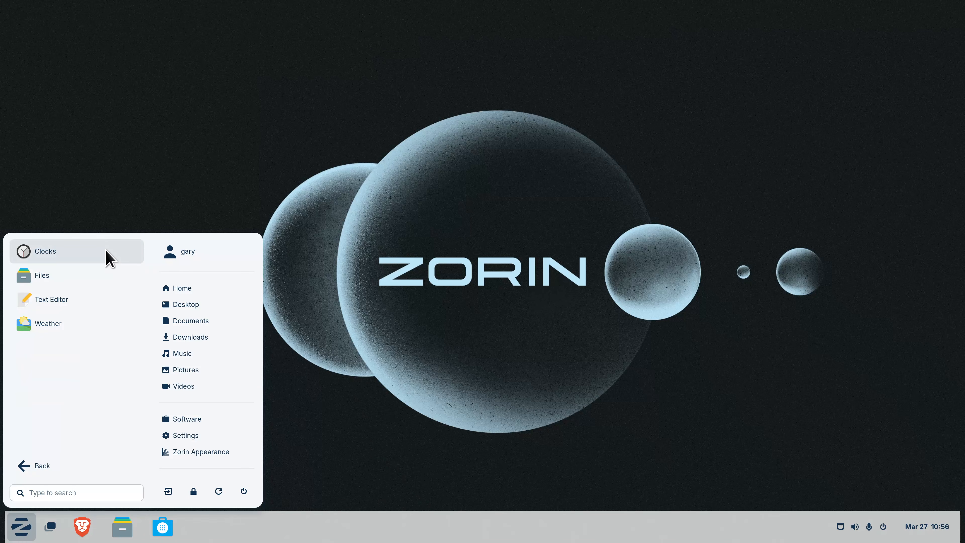
left_click(38, 474)
left_click(67, 279)
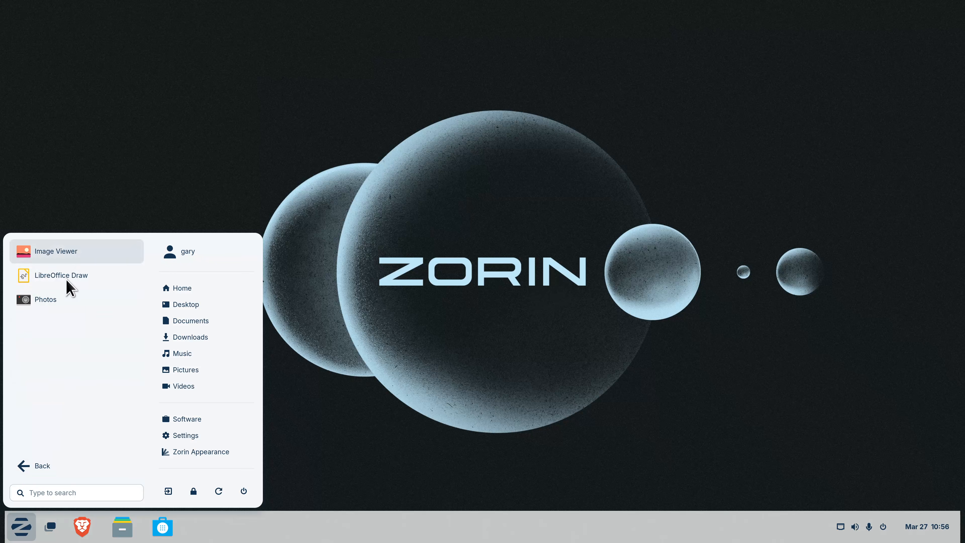
left_click(24, 466)
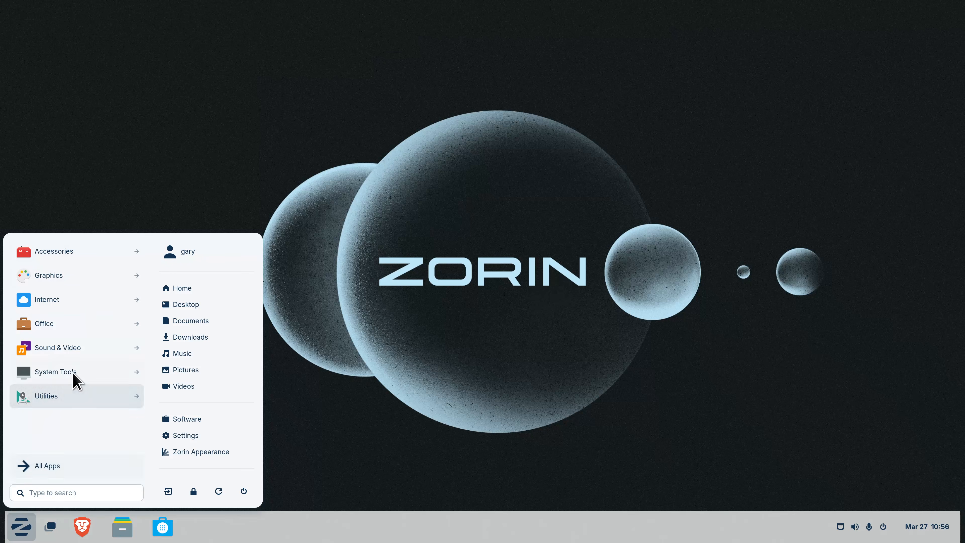
left_click(71, 304)
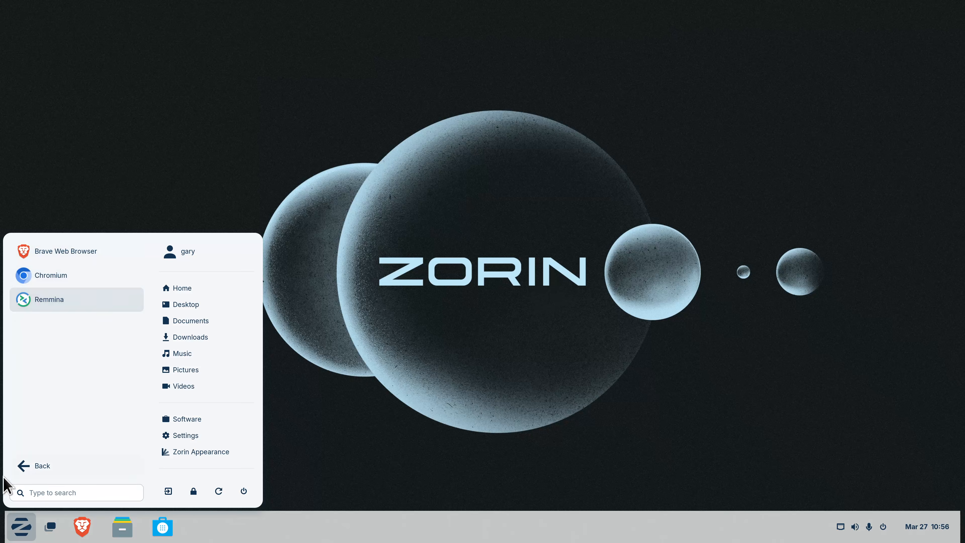
left_click(36, 472)
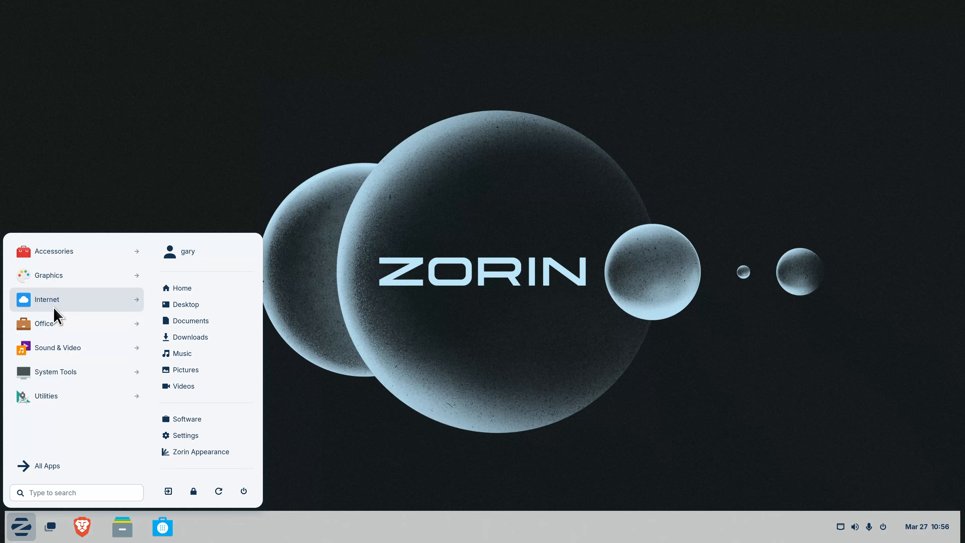
left_click(56, 324)
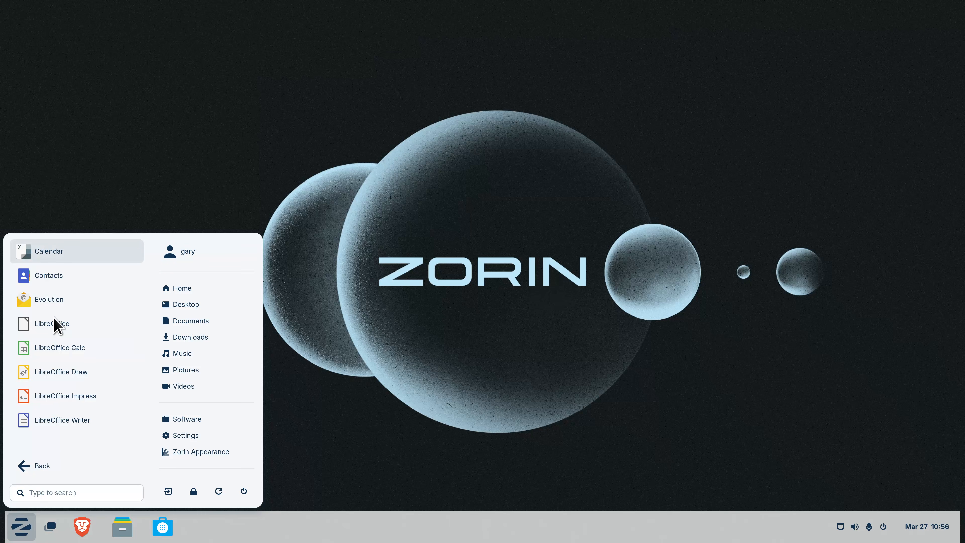
left_click(68, 422)
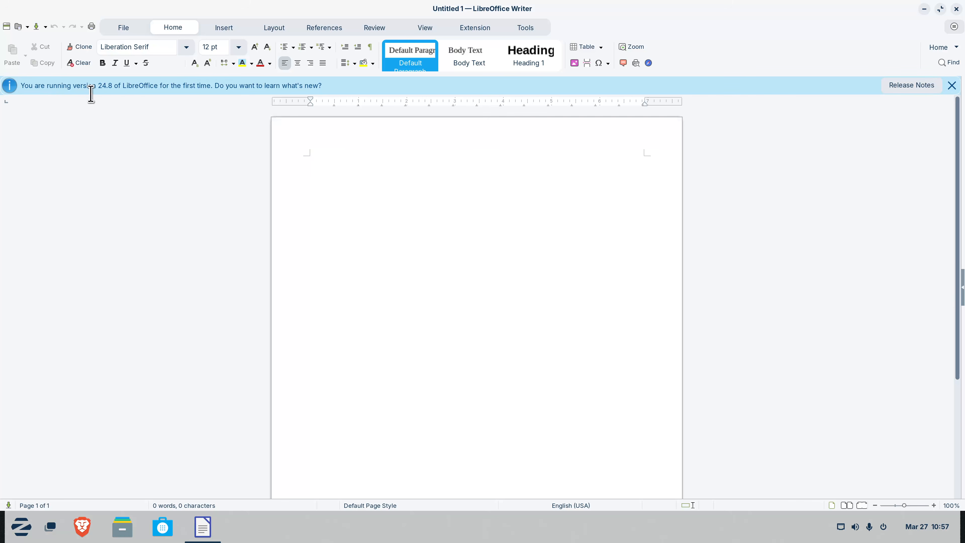
Close the blank Untitled 1 Writer window
left_click(956, 8)
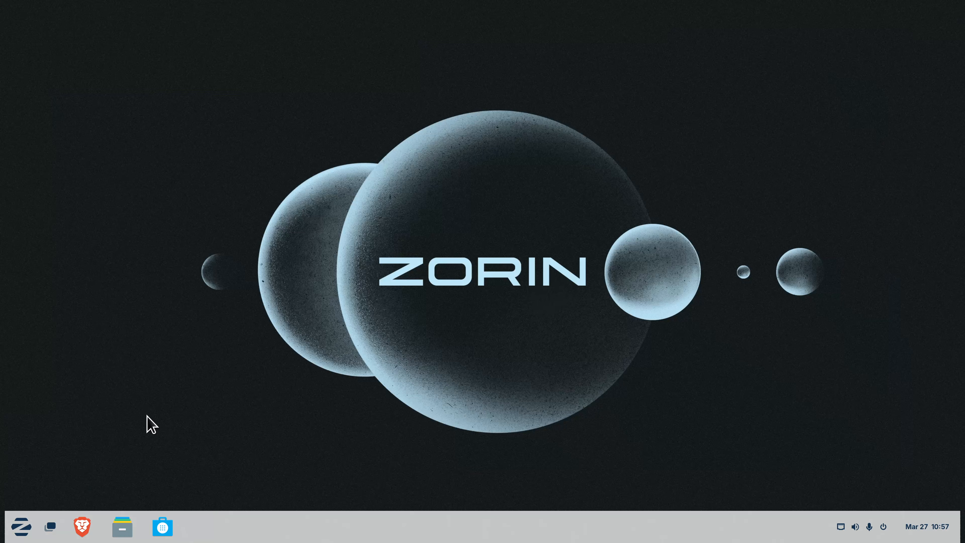
From the Zorin menu, move from Office to System Tools and launch Disks
left_click(32, 530)
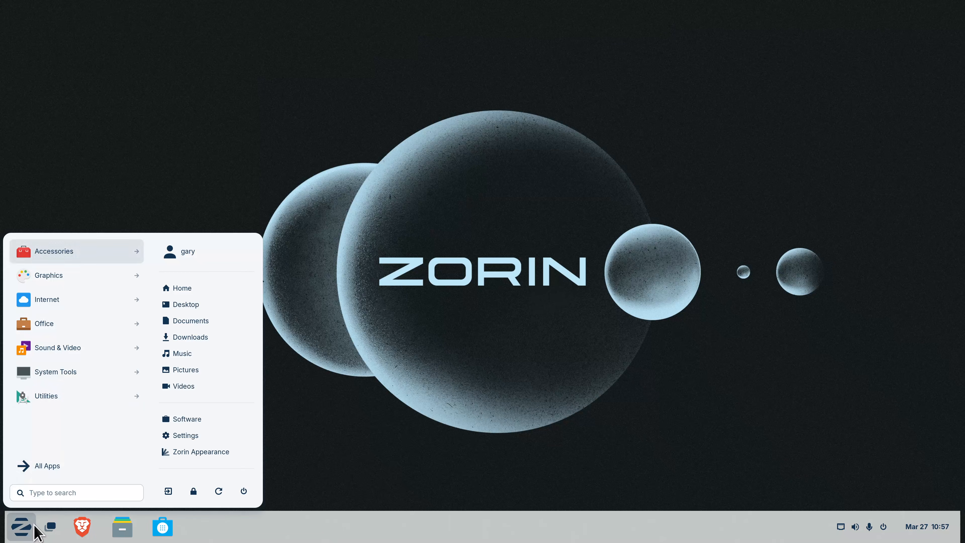
left_click(62, 325)
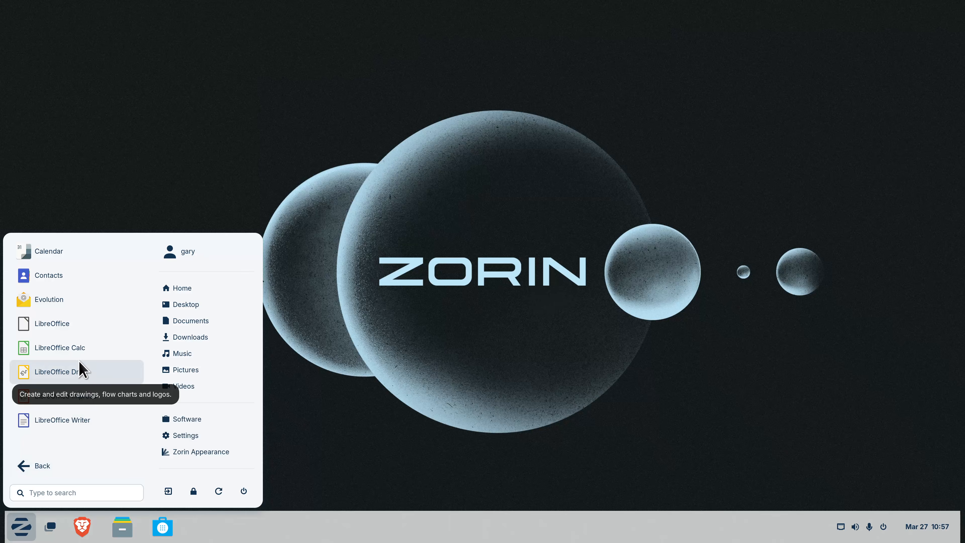
left_click(21, 466)
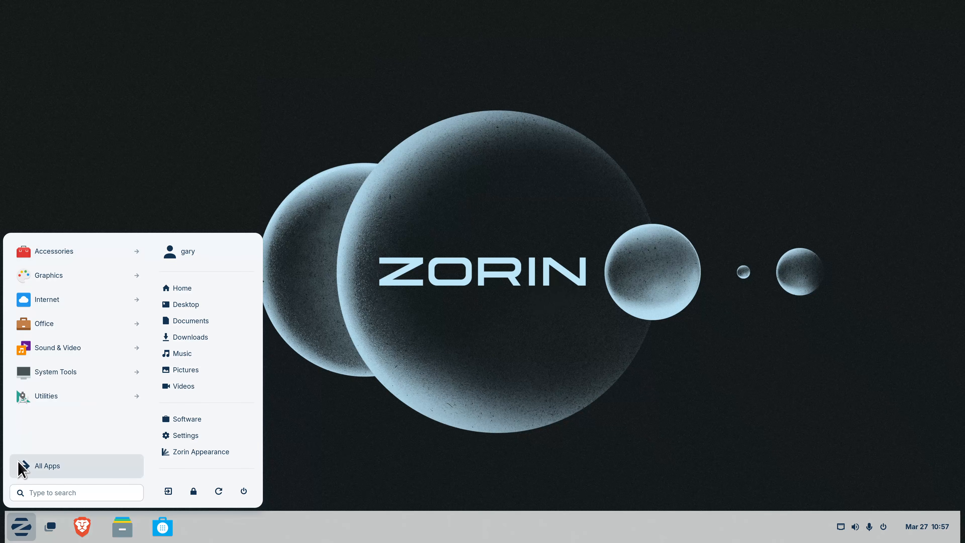
left_click(76, 377)
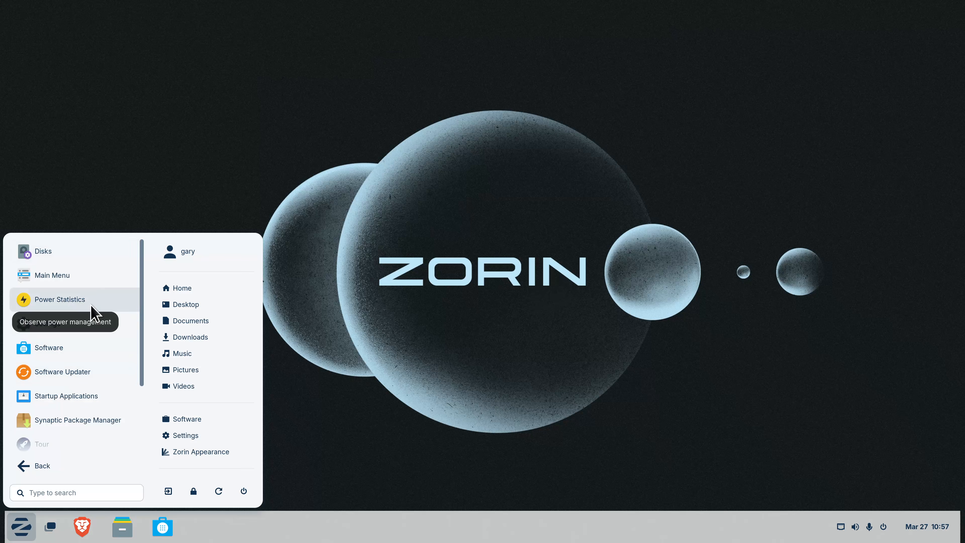
left_click(72, 252)
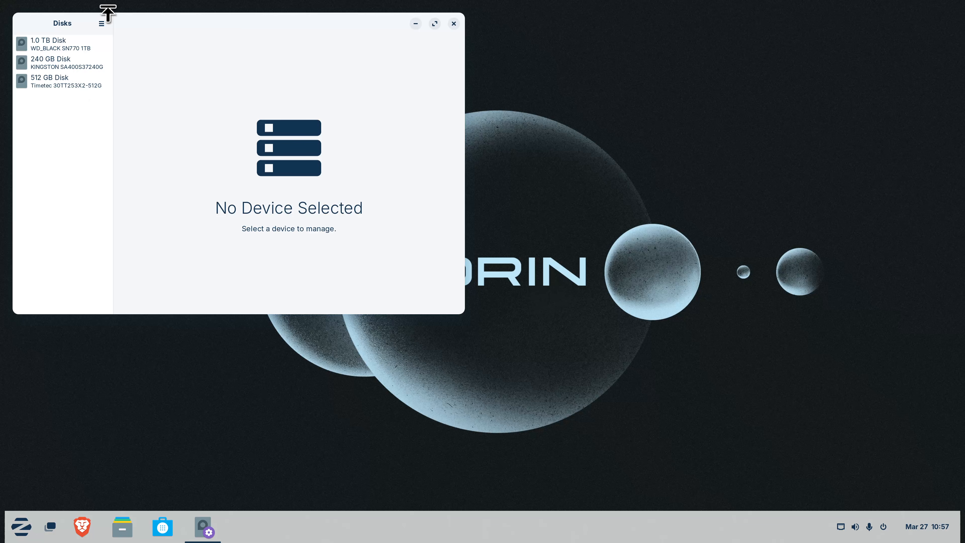
Check the Disks version details in About Disks
left_click(101, 25)
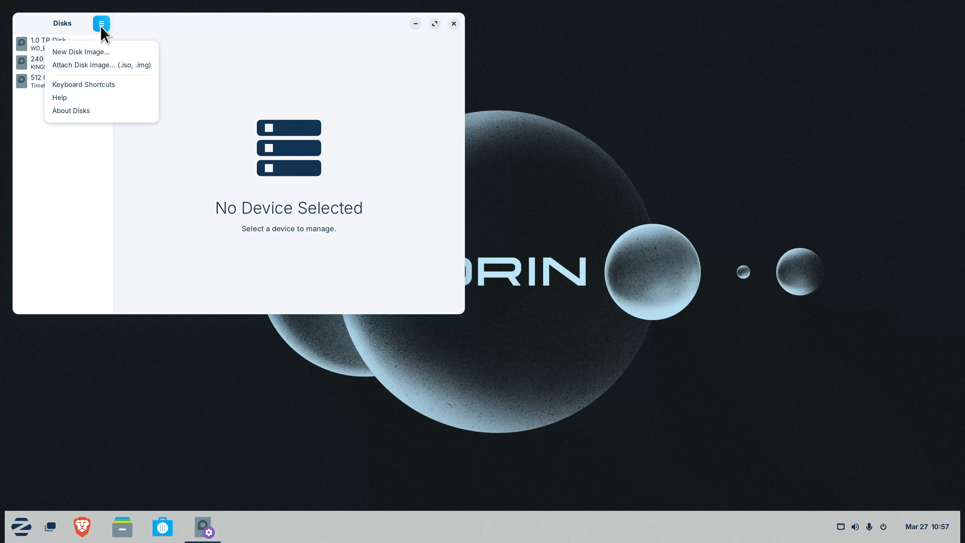
left_click(109, 113)
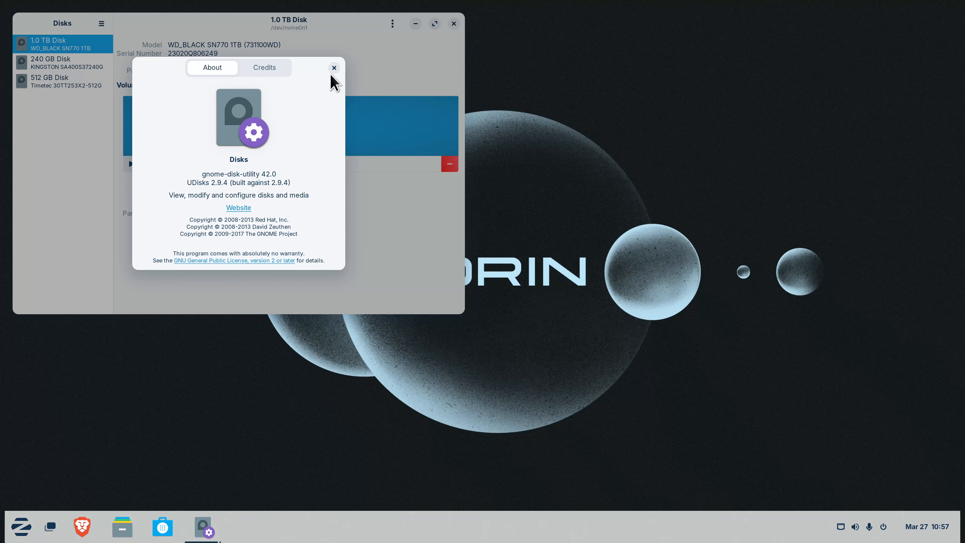
left_click(334, 68)
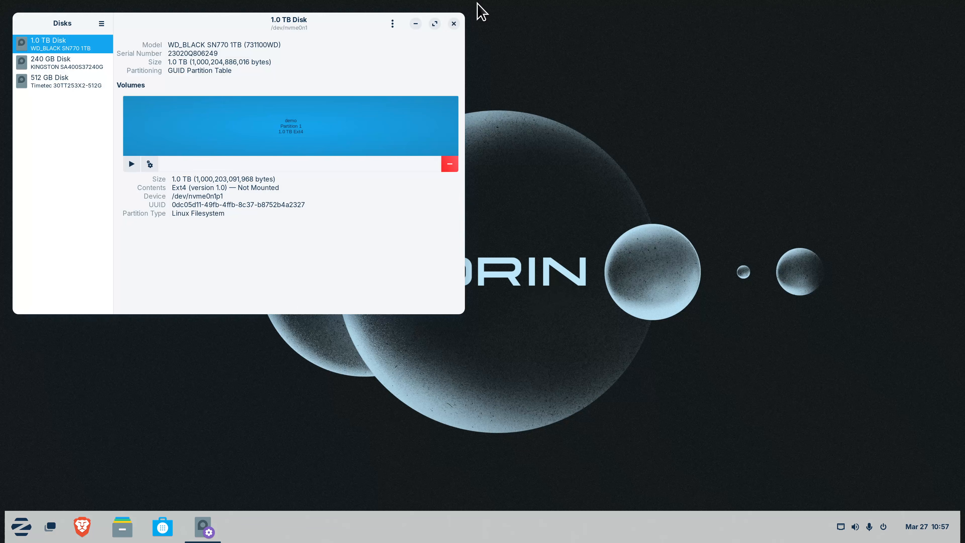
Review the action menus for the 1.0 TB disk and its Ext4 partition, then close Disks
left_click(392, 24)
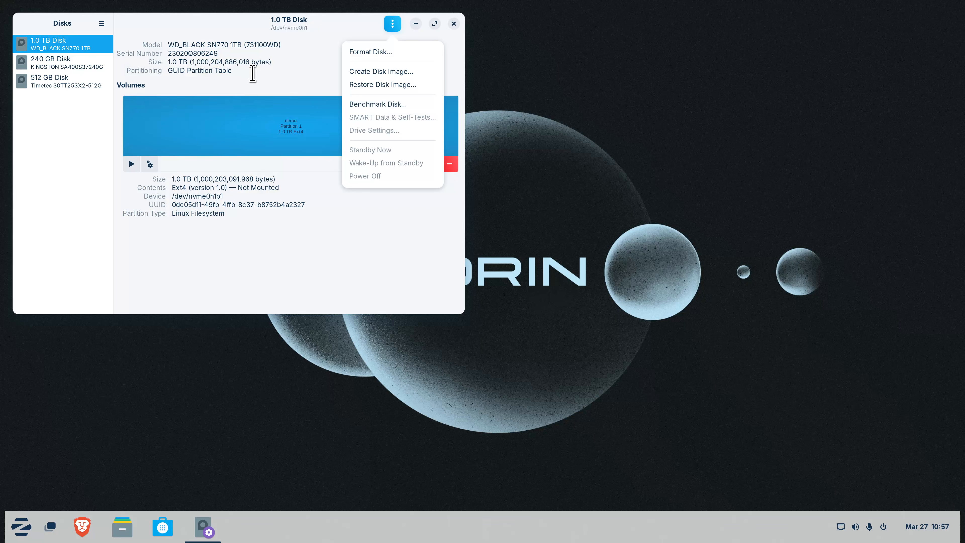
left_click(237, 93)
left_click(150, 163)
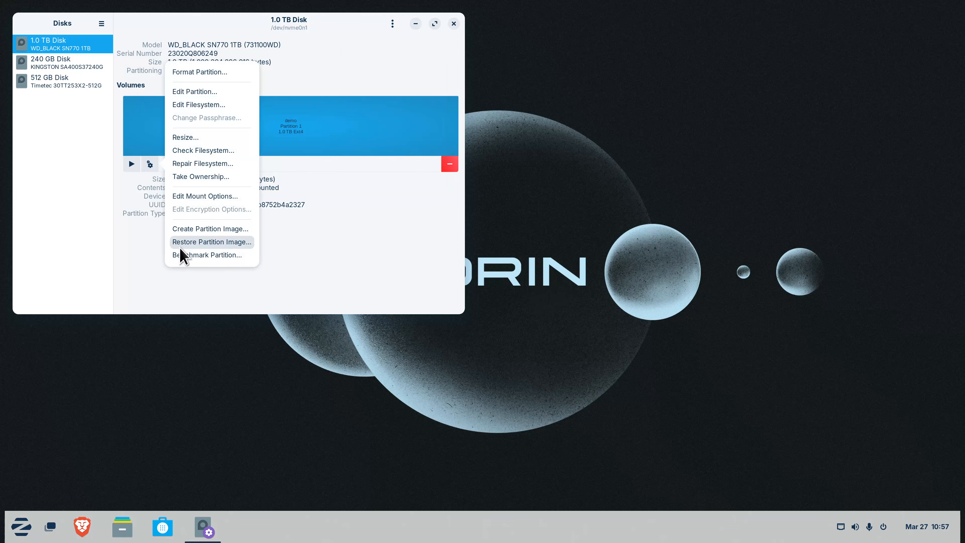
left_click(381, 62)
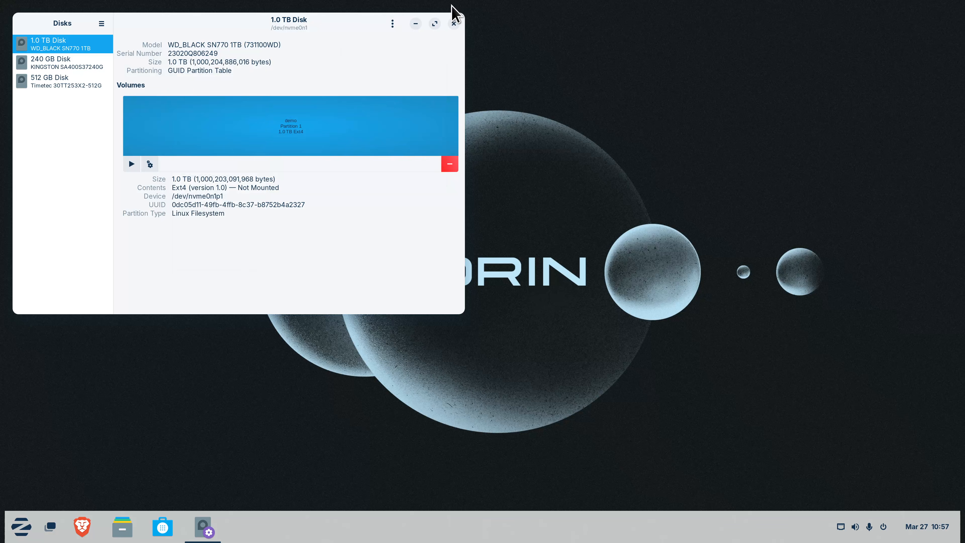
left_click(454, 24)
left_click(21, 527)
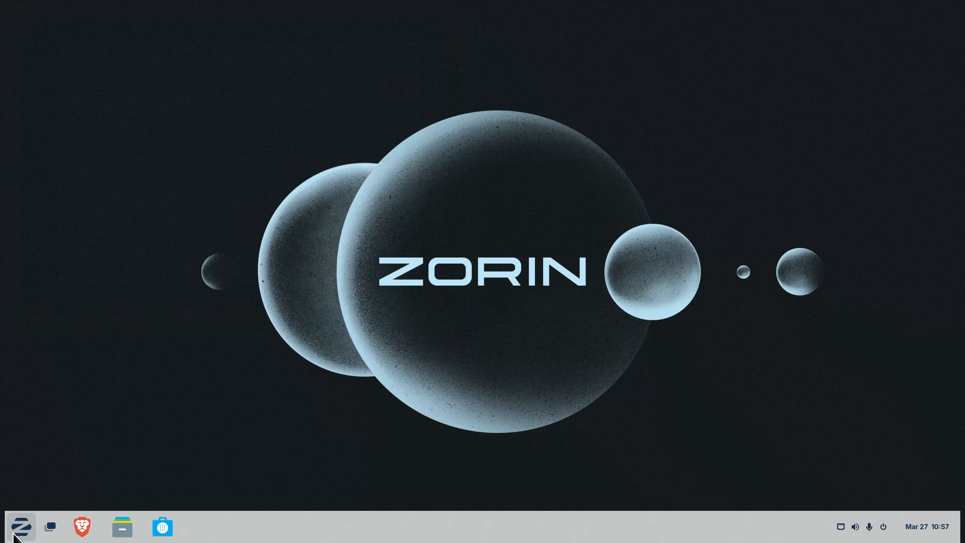
Launch Synaptic Package Manager from the Zorin menu's System Tools apps
left_click(97, 375)
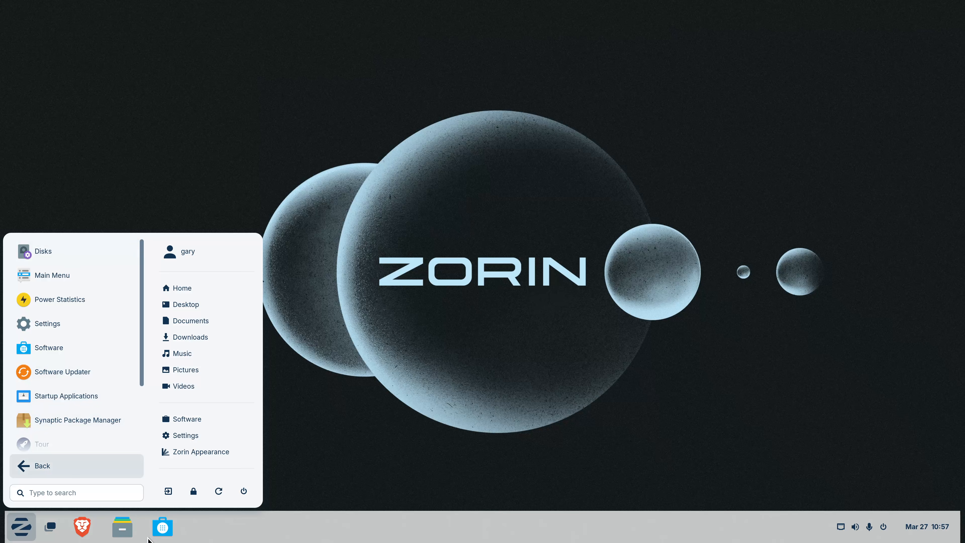
scroll(112, 409, "down", 3)
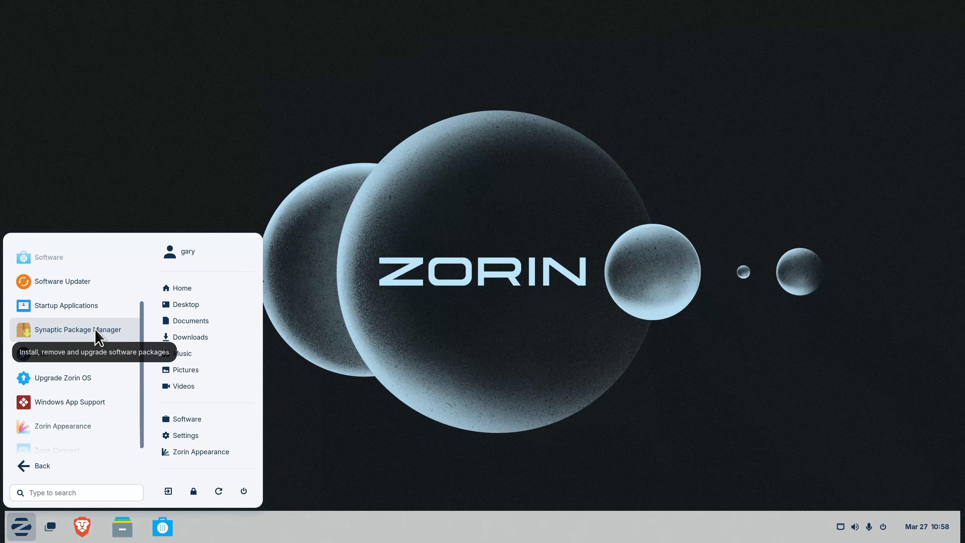
left_click(97, 330)
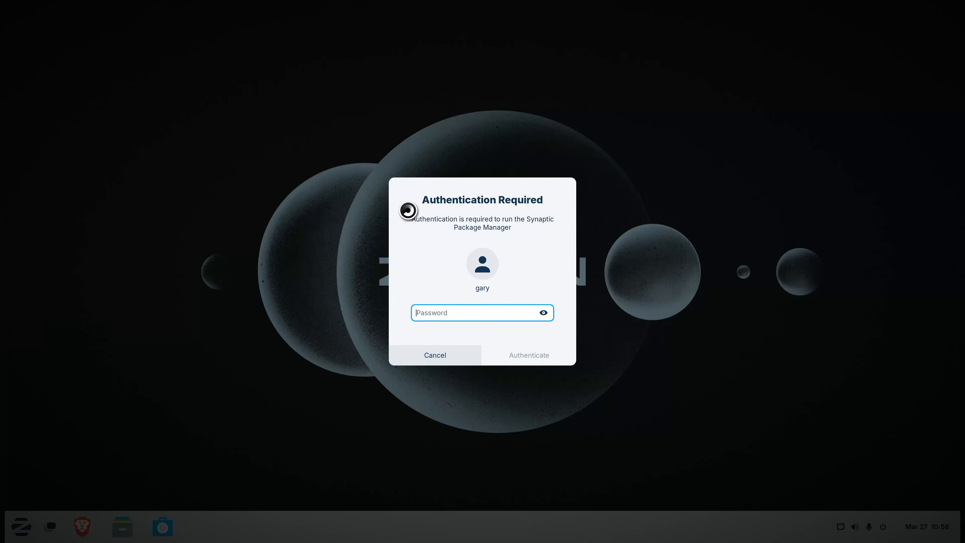
Authenticate Synaptic with the account password, reposition its window, and bring up its Settings menu
type("•••••")
key("Return")
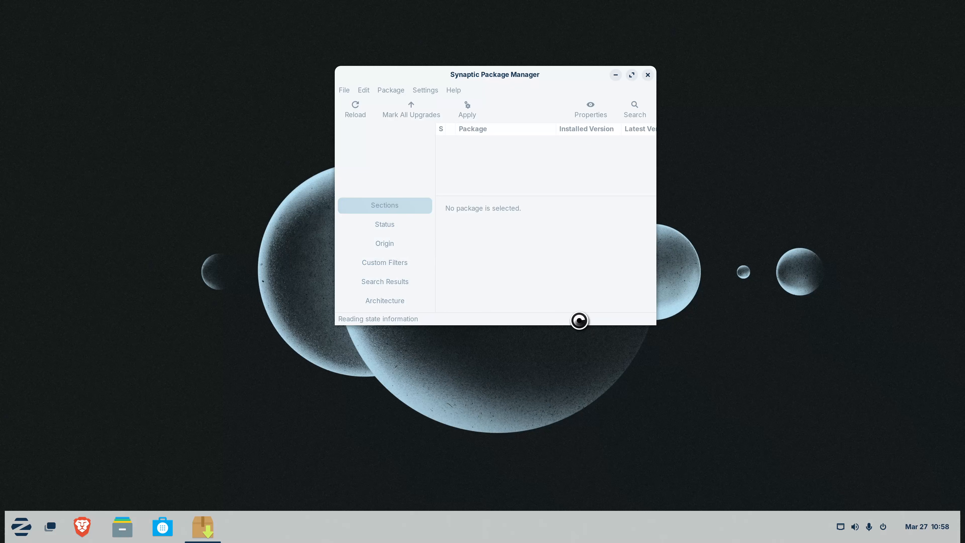
left_click_drag(562, 74, 389, 93)
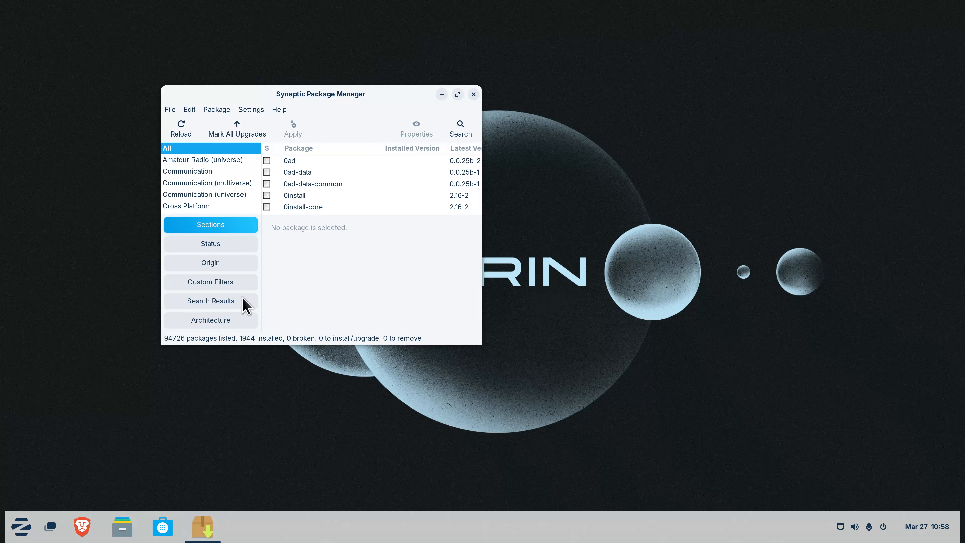
left_click_drag(254, 102, 254, 103)
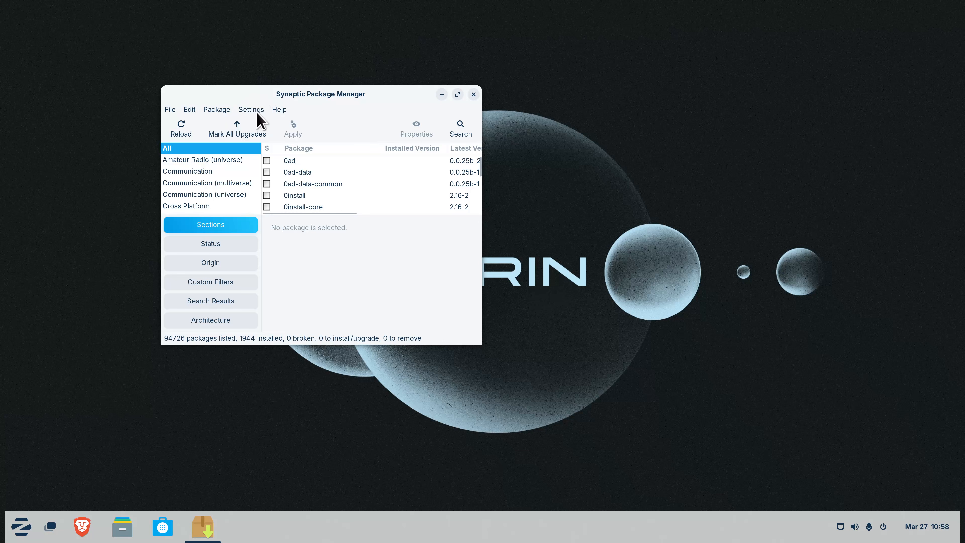
left_click(257, 115)
Open Repositories, review the Other Software sources and Additional Drivers (none available), then close Software & Updates
left_click(263, 139)
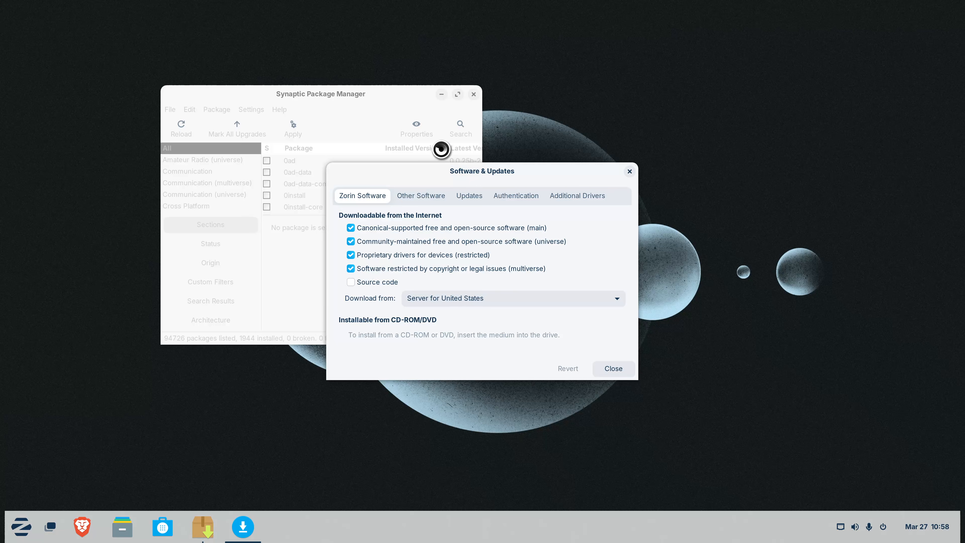
left_click_drag(438, 171, 215, 195)
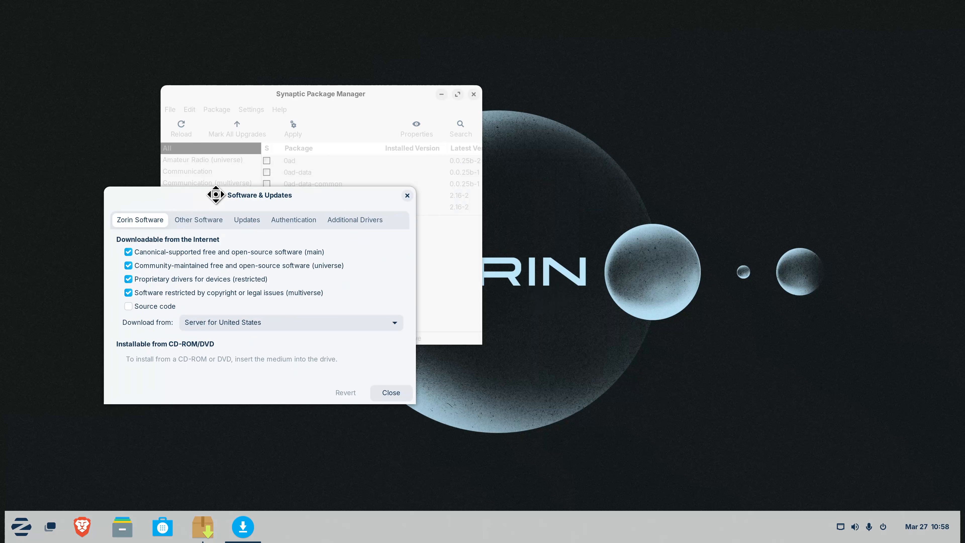
left_click(216, 221)
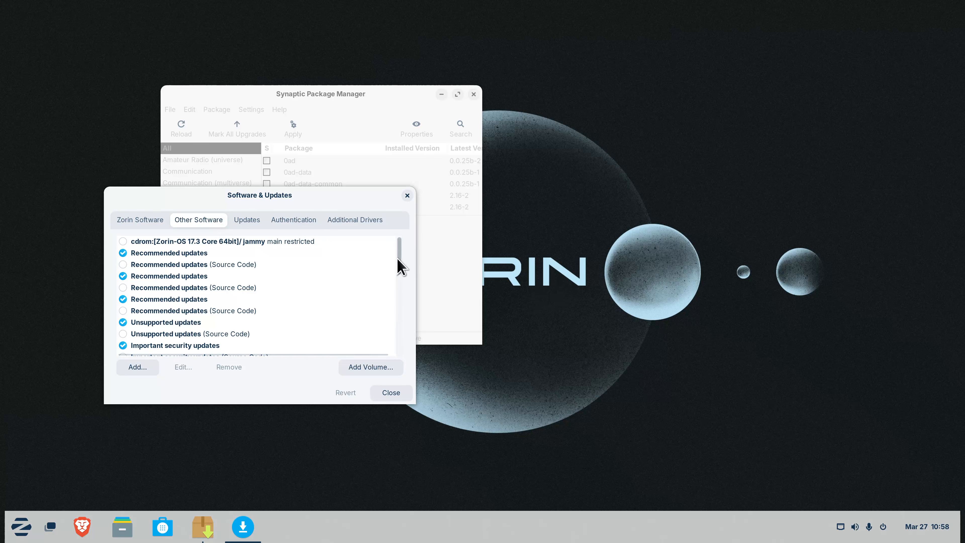
left_click_drag(399, 270, 399, 344)
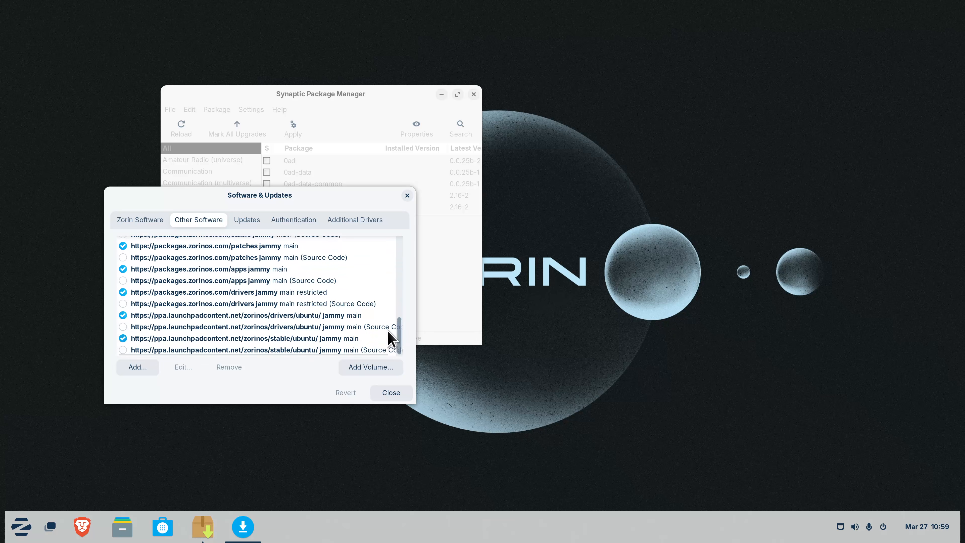
left_click(354, 220)
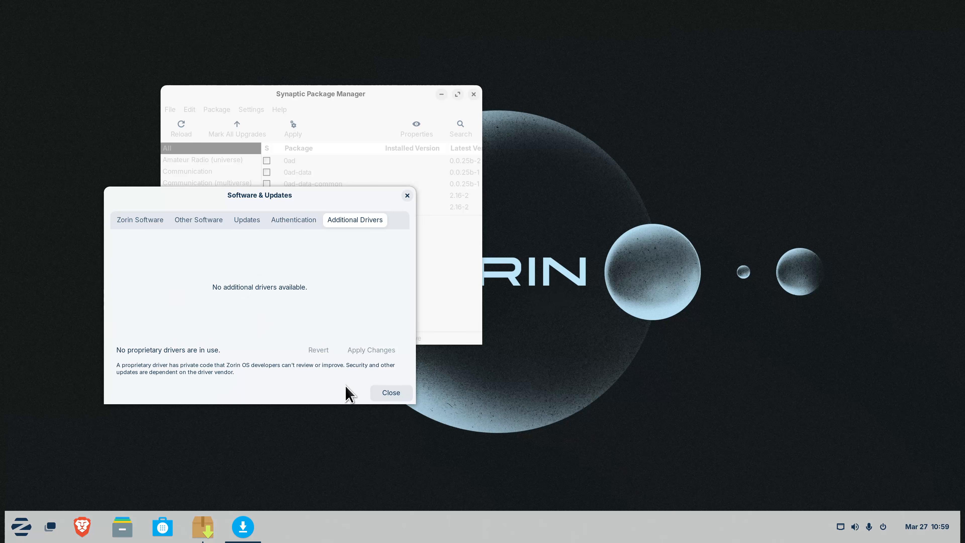
left_click(394, 394)
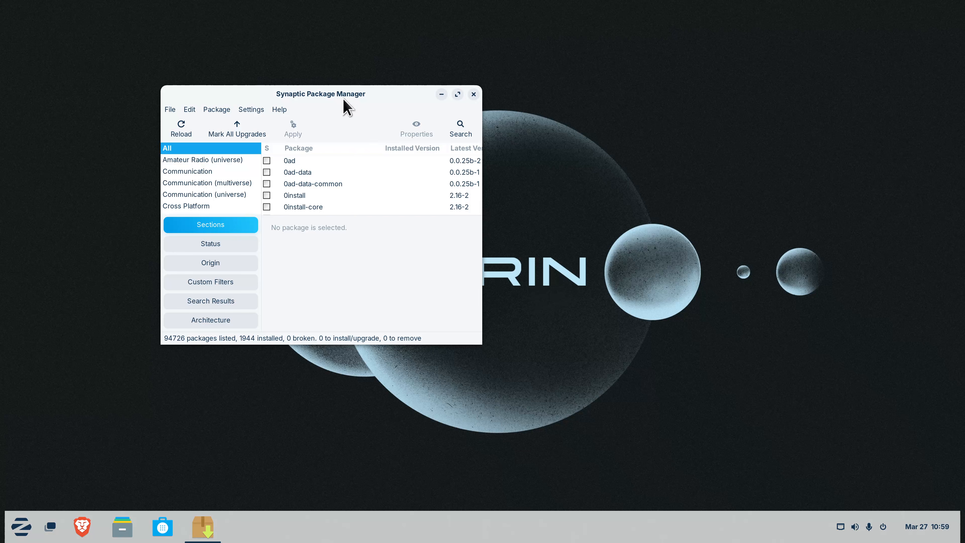
left_click(474, 94)
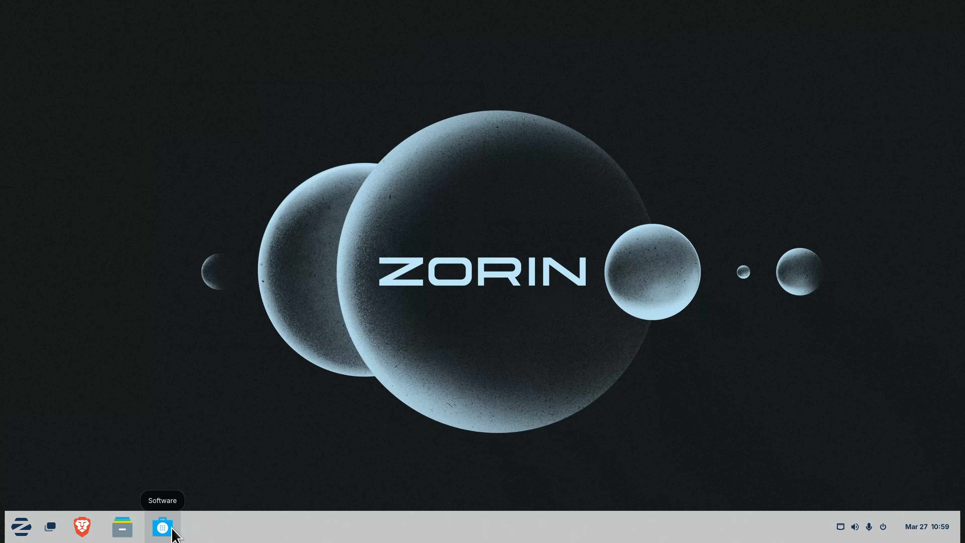
left_click(162, 528)
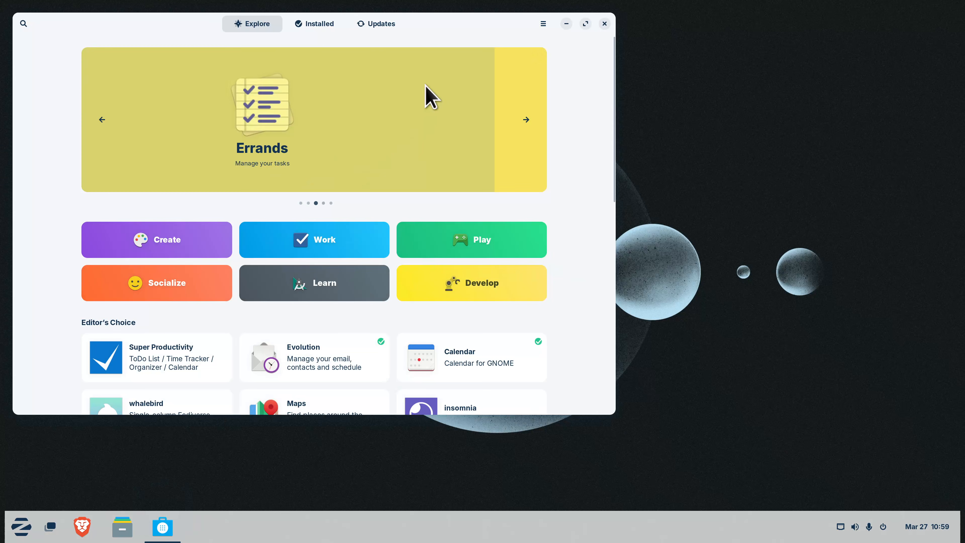
left_click(544, 24)
left_click(547, 95)
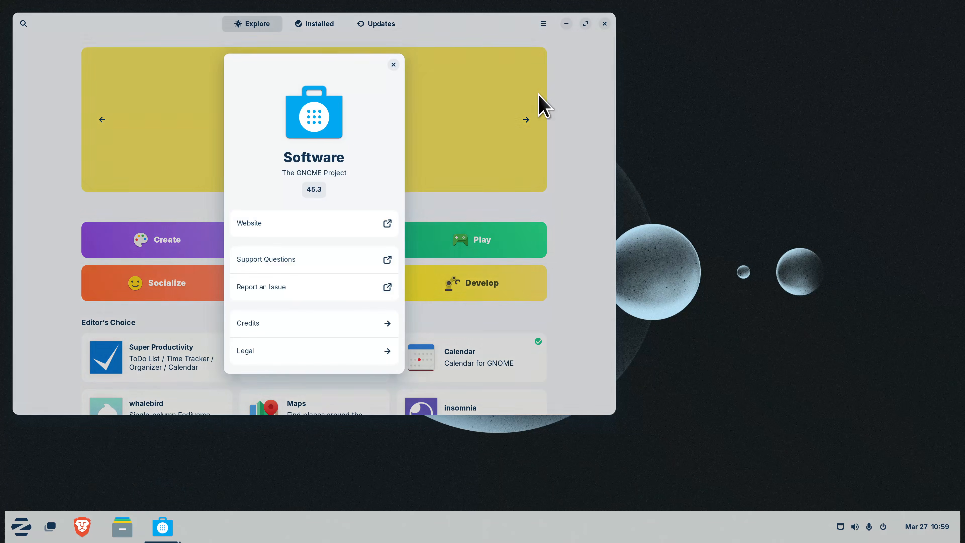
left_click(393, 64)
left_click(541, 25)
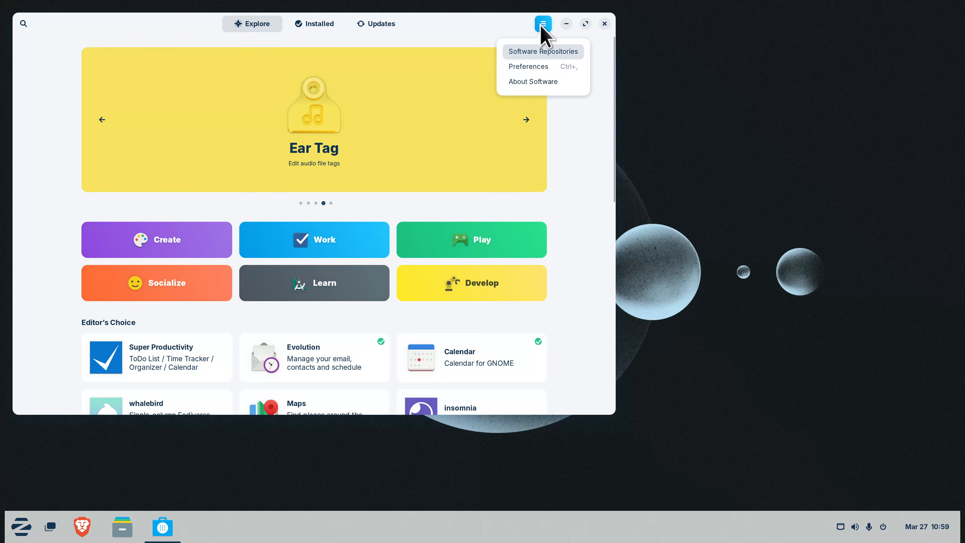
left_click(537, 54)
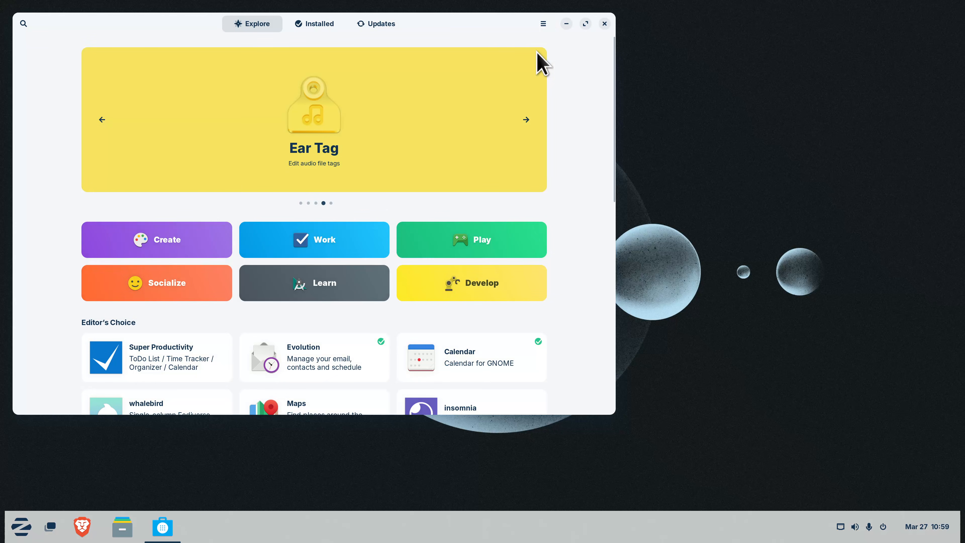
left_click_drag(178, 41, 393, 156)
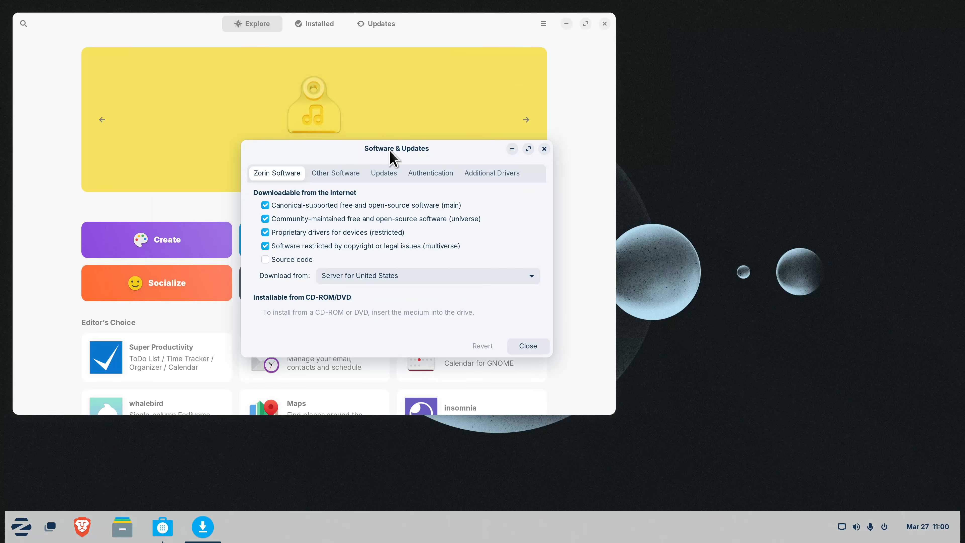
left_click(337, 176)
left_click(512, 174)
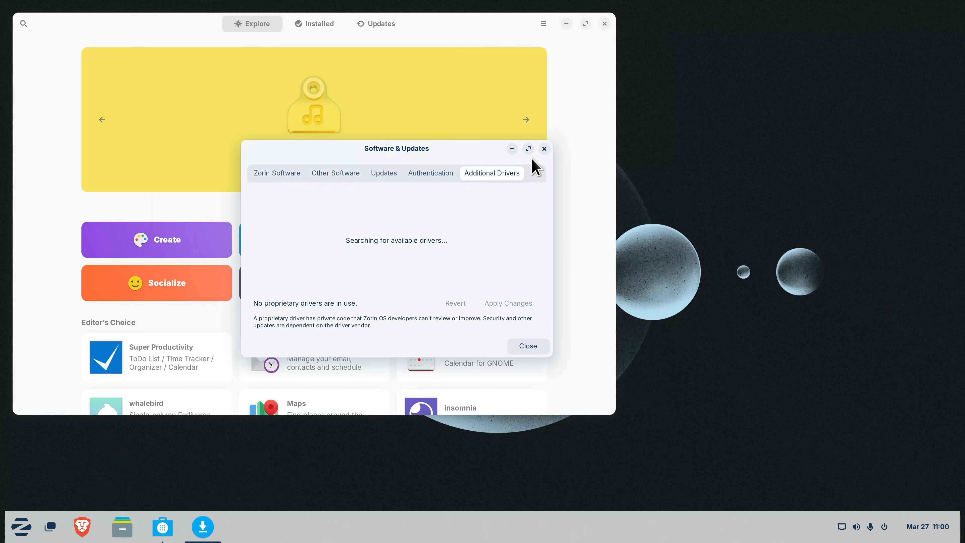
left_click(544, 148)
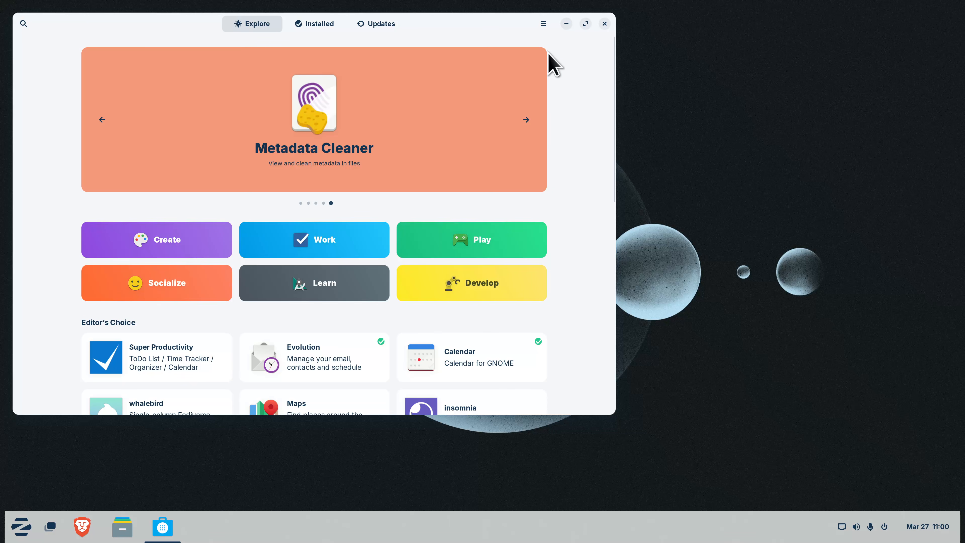
left_click(544, 23)
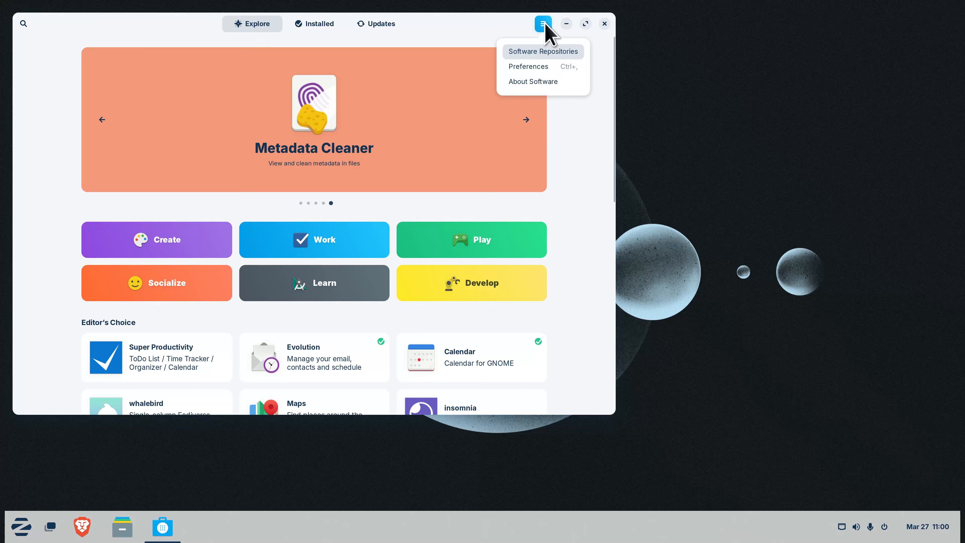
left_click(541, 66)
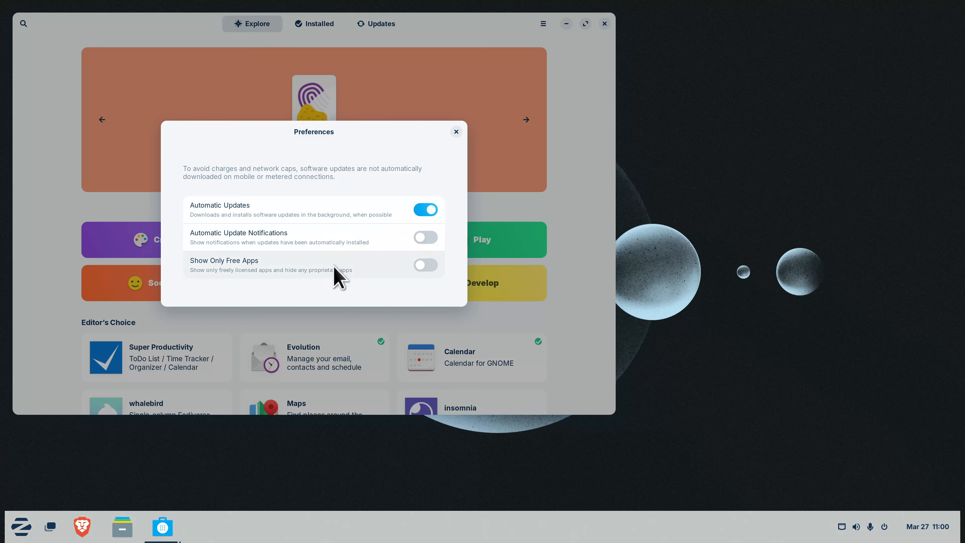
left_click(456, 132)
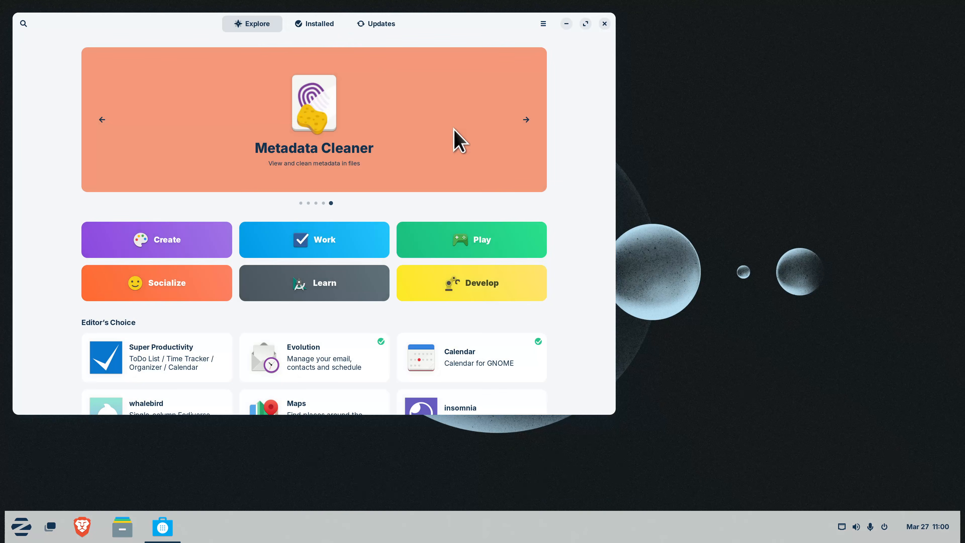
left_click(312, 25)
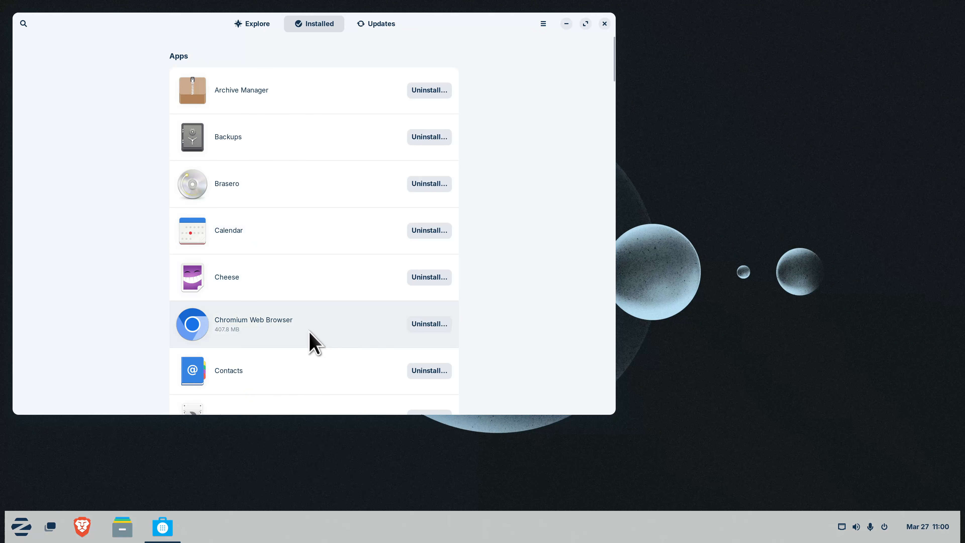
left_click(375, 27)
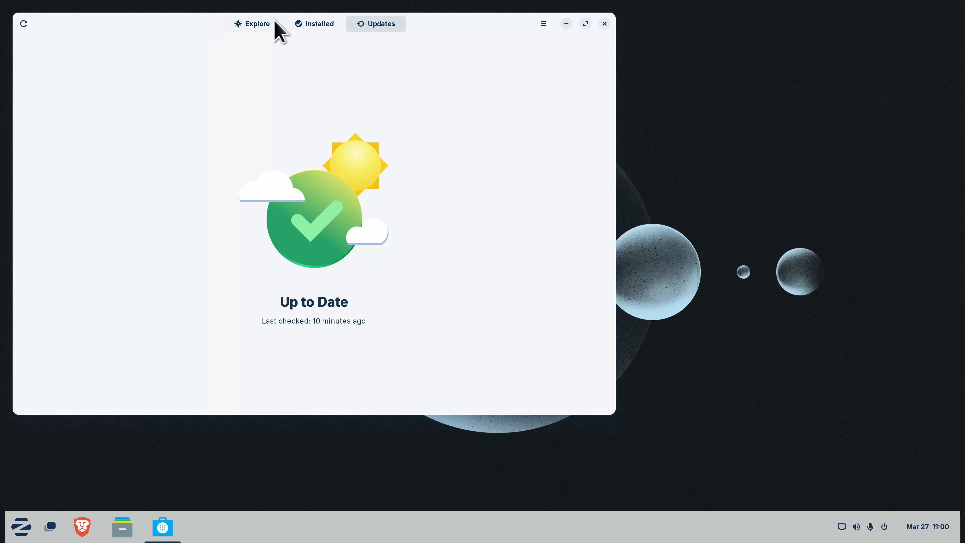
left_click(262, 24)
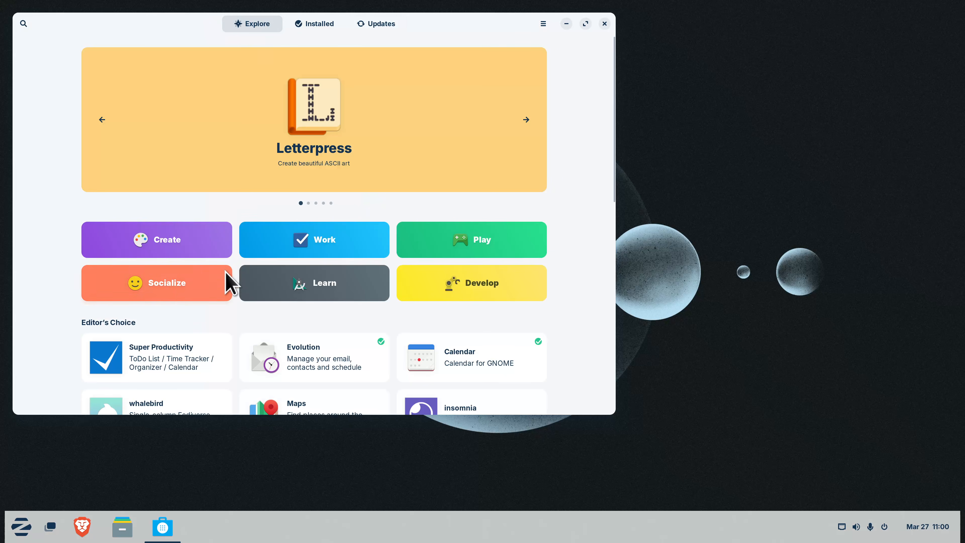
scroll(203, 297, "down", 5)
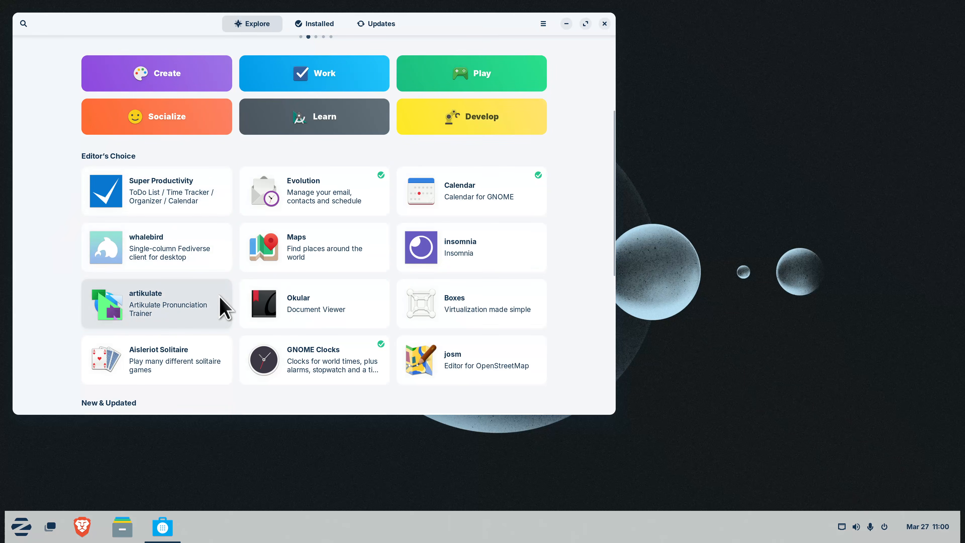
scroll(224, 308, "down", 3)
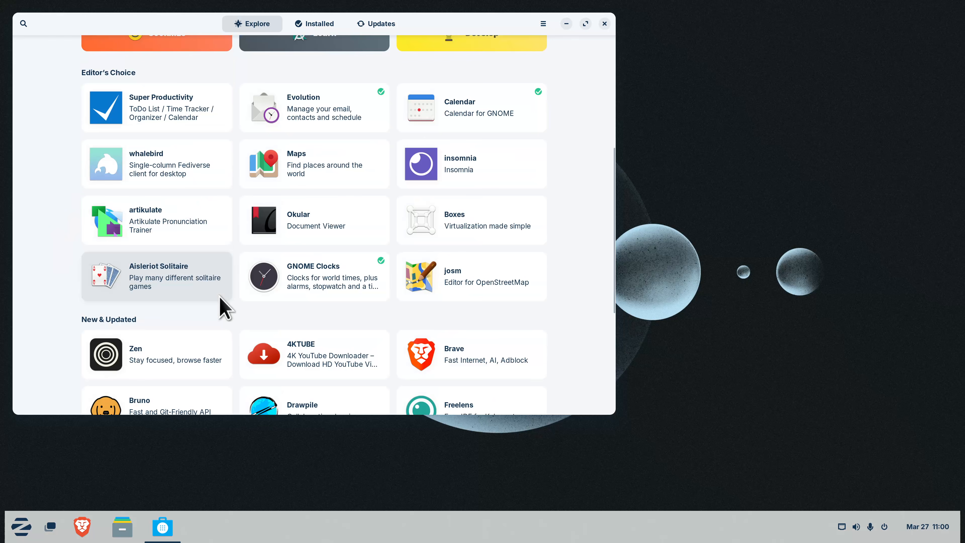
left_click(173, 273)
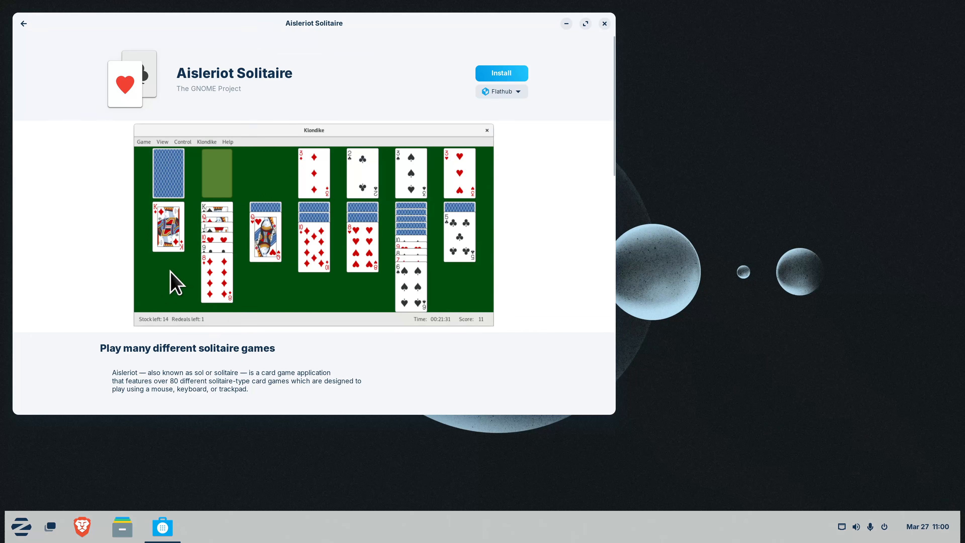
left_click(22, 20)
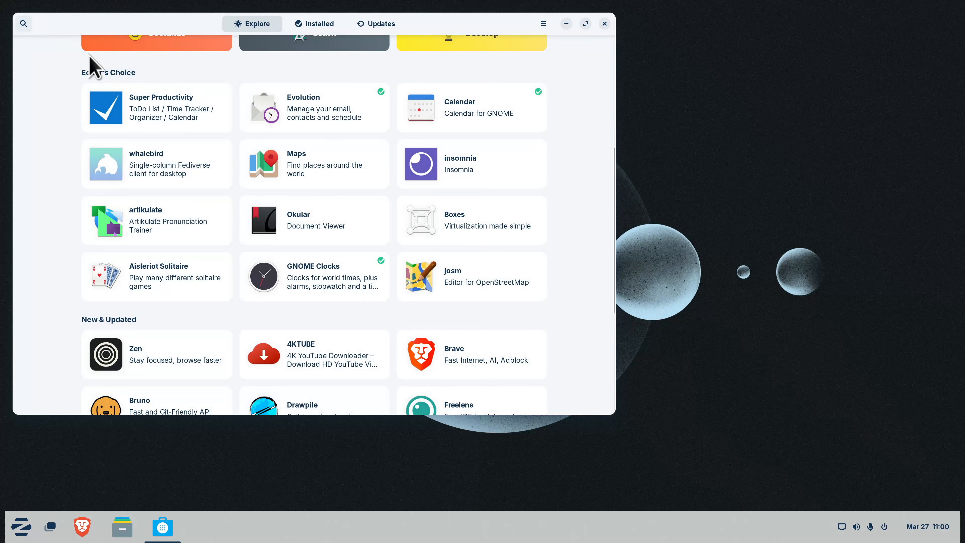
scroll(228, 175, "up", 2)
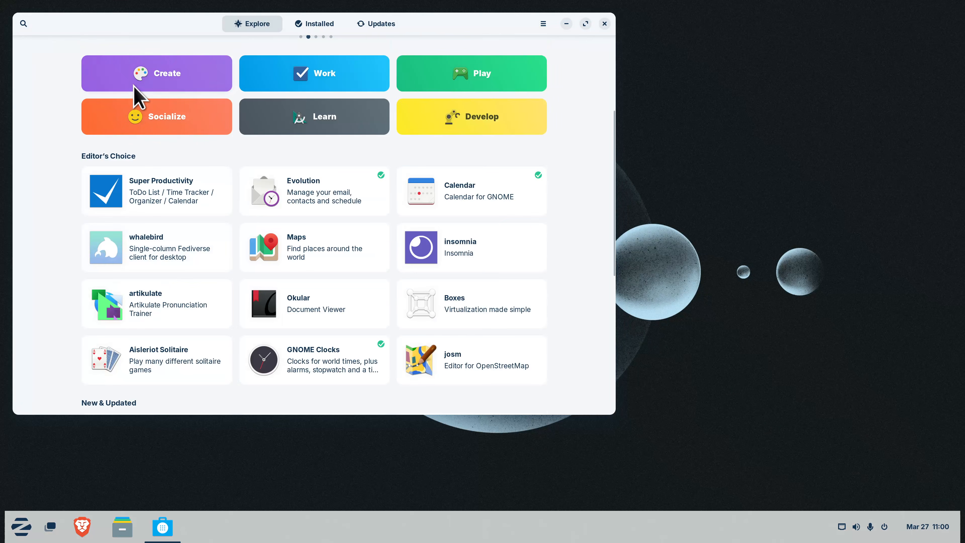
Browse down through the games in the Play category
left_click(473, 81)
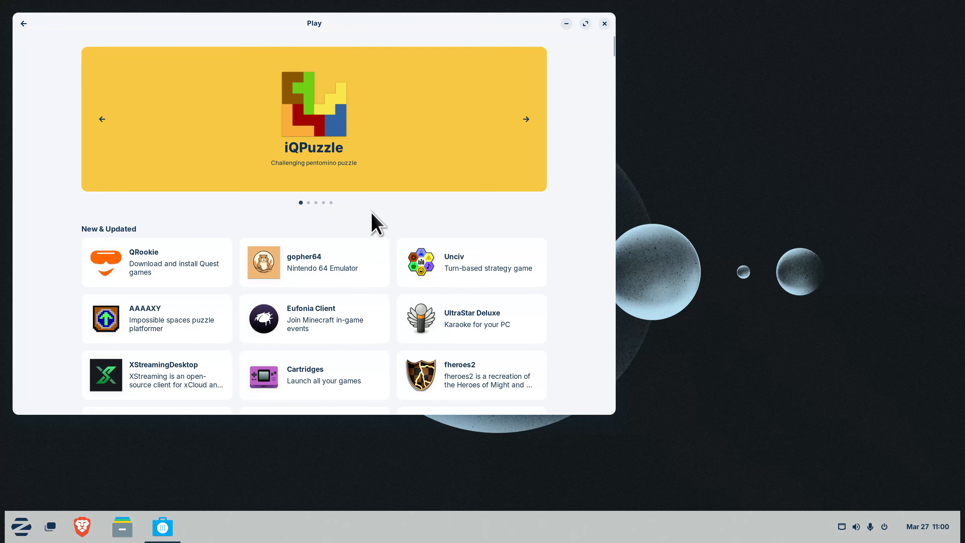
scroll(374, 214, "down", 5)
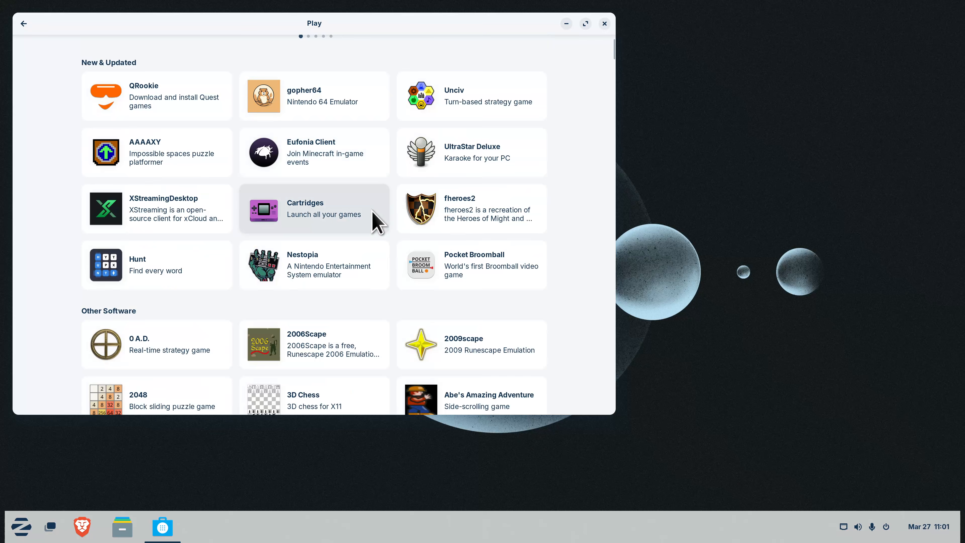
scroll(374, 213, "down", 5)
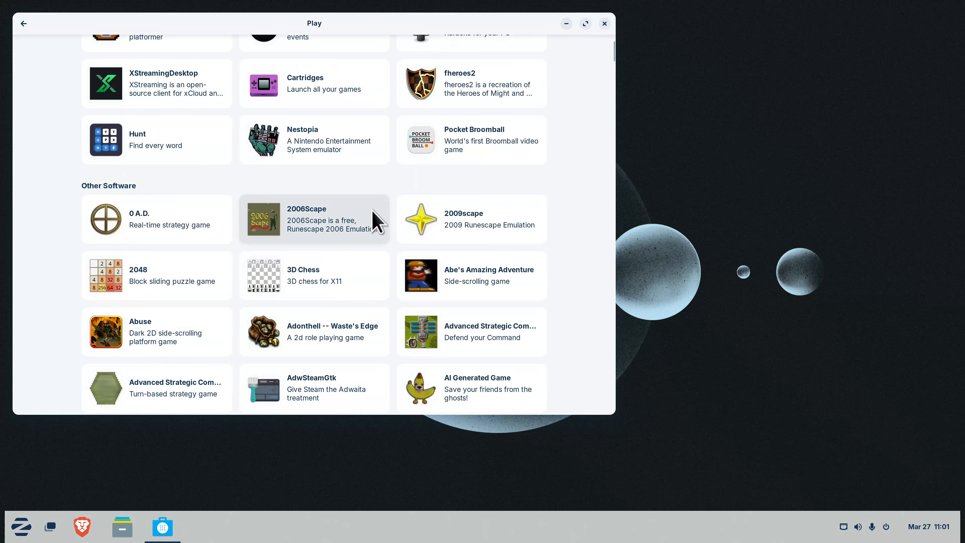
scroll(374, 215, "down", 9)
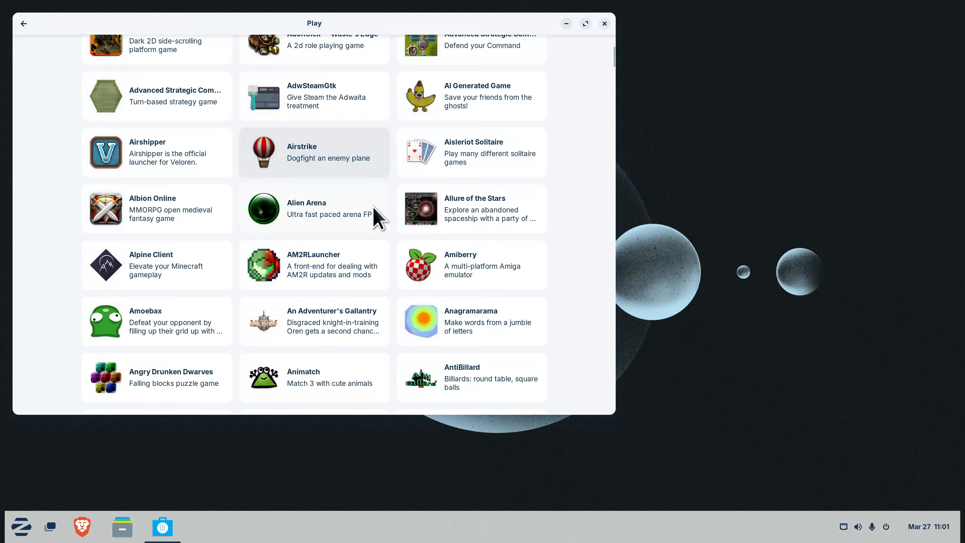
scroll(379, 216, "down", 10)
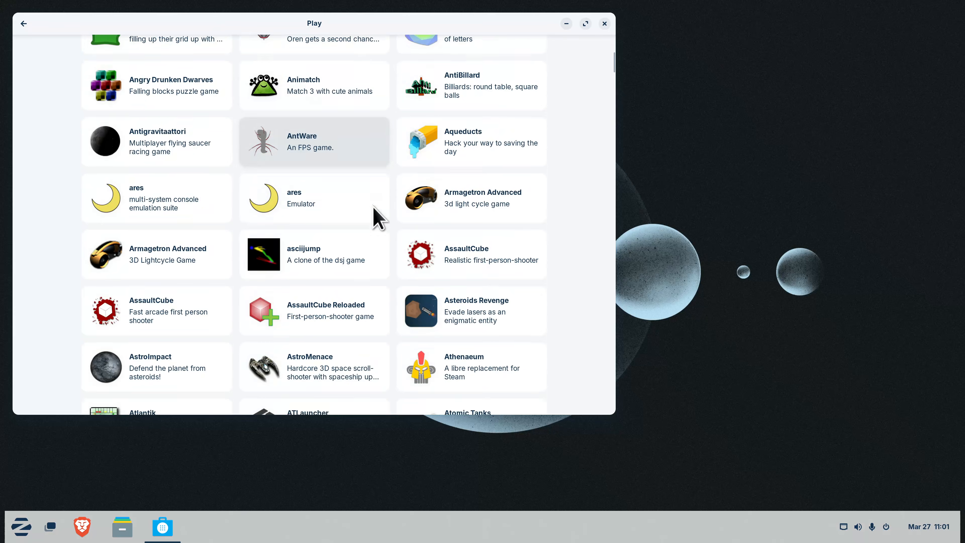
scroll(374, 208, "down", 10)
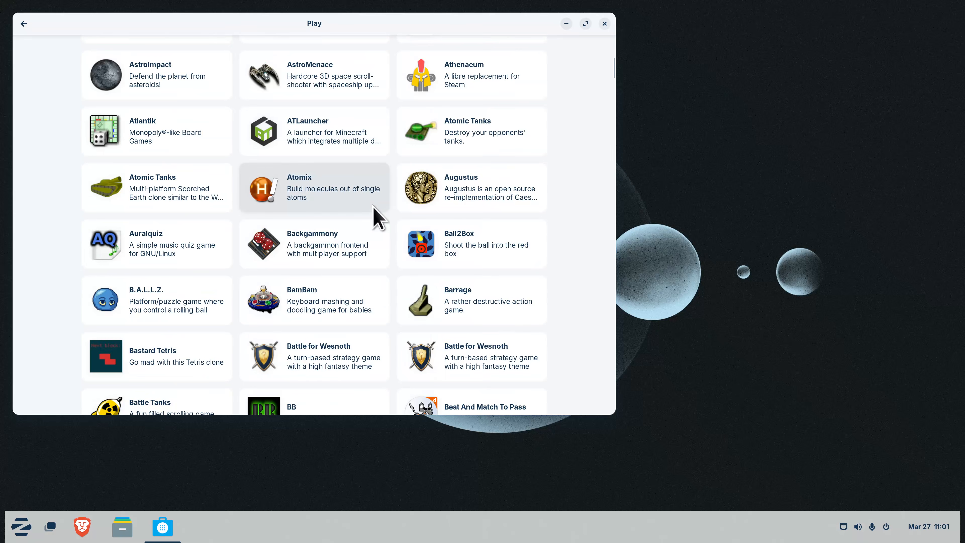
scroll(375, 216, "down", 6)
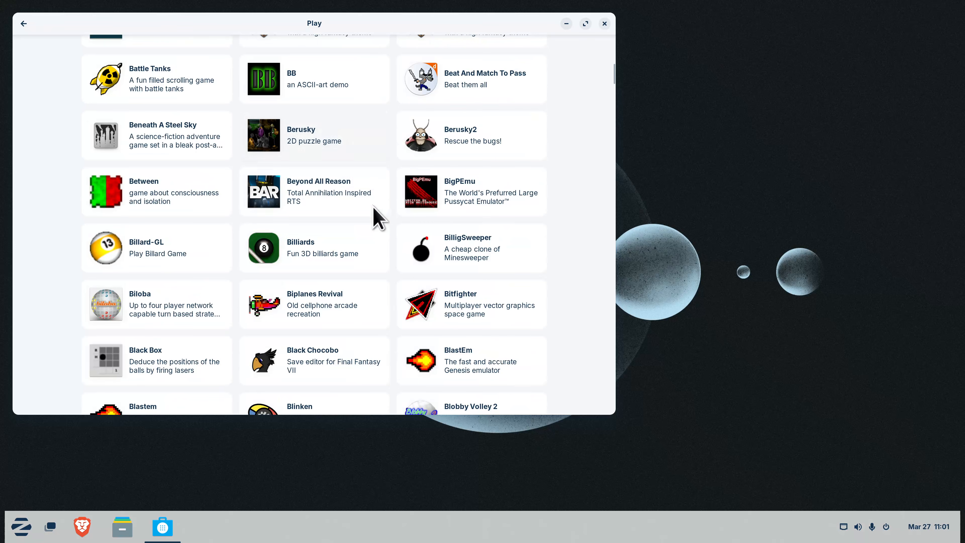
scroll(340, 249, "down", 9)
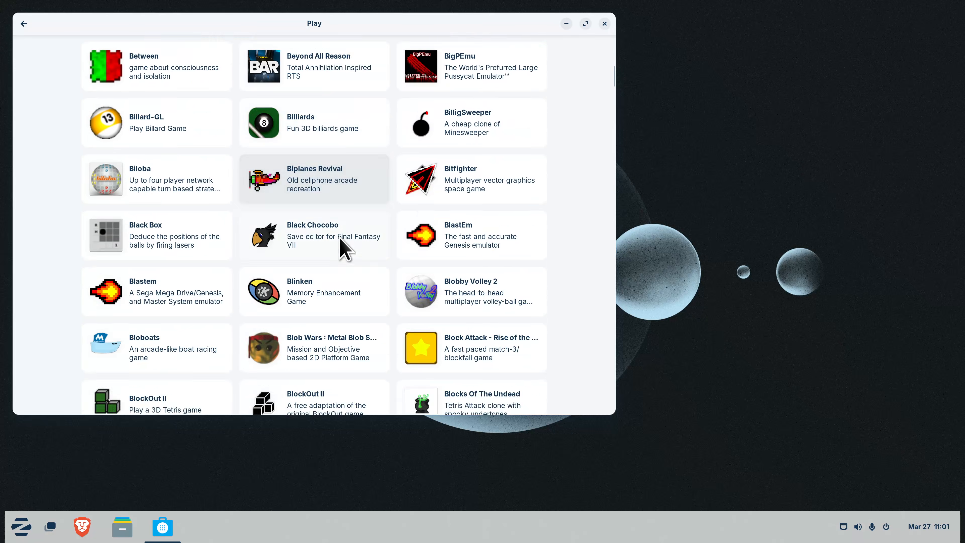
scroll(340, 249, "down", 10)
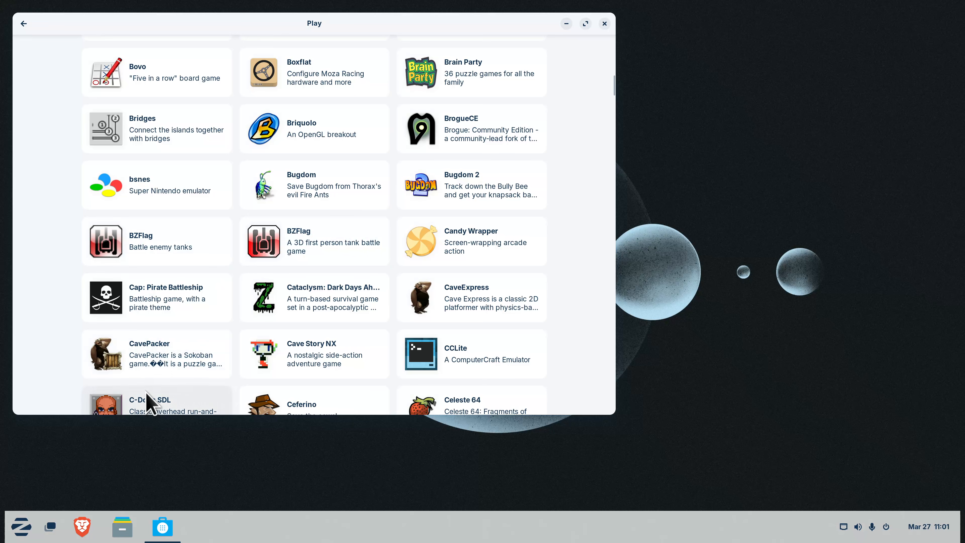
Inspect CavePacker 2.5.2 and its Zorin OS APT install source, then return to the Play list
left_click(168, 367)
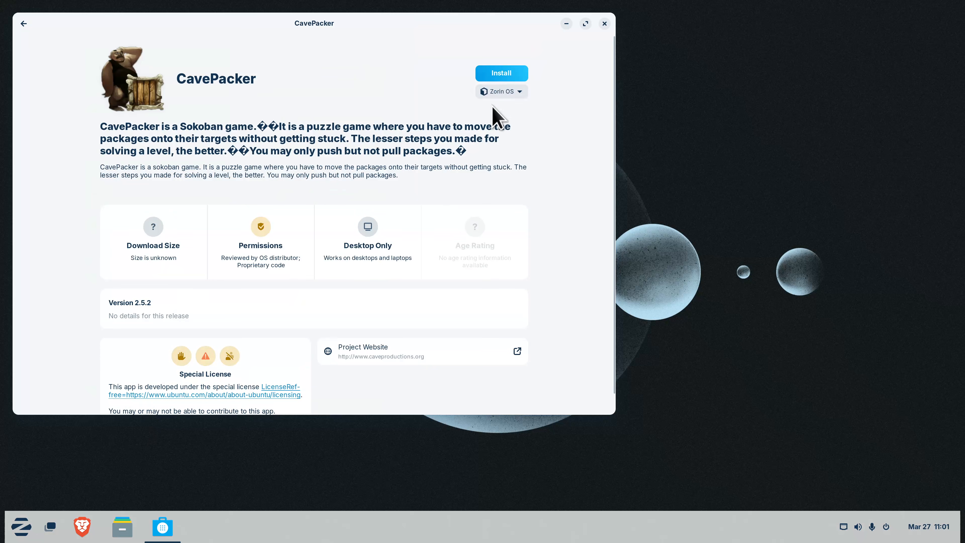
left_click(509, 95)
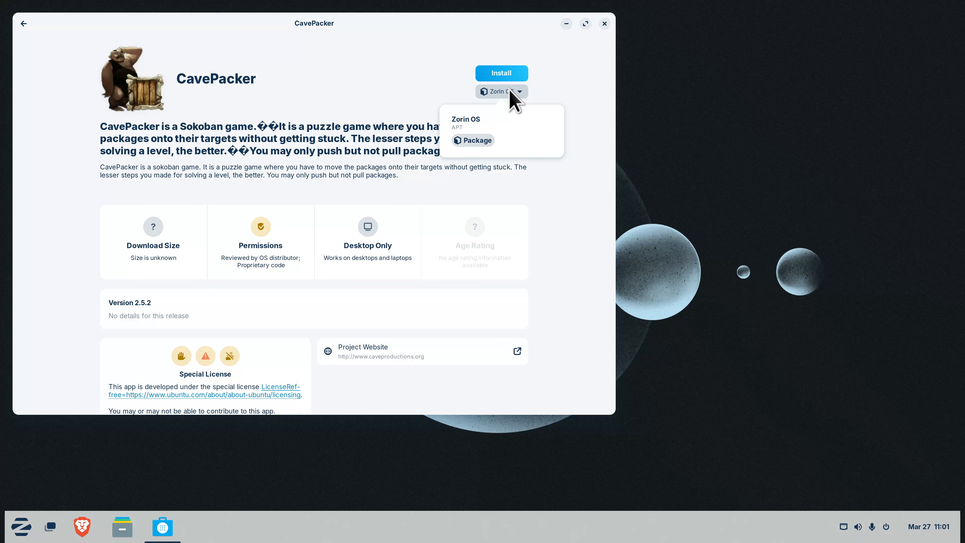
left_click(304, 46)
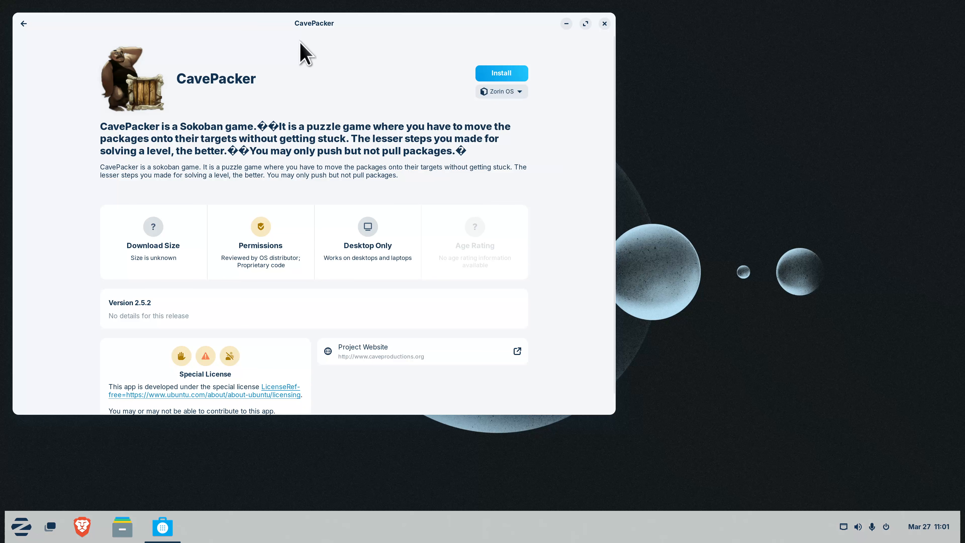
left_click(24, 23)
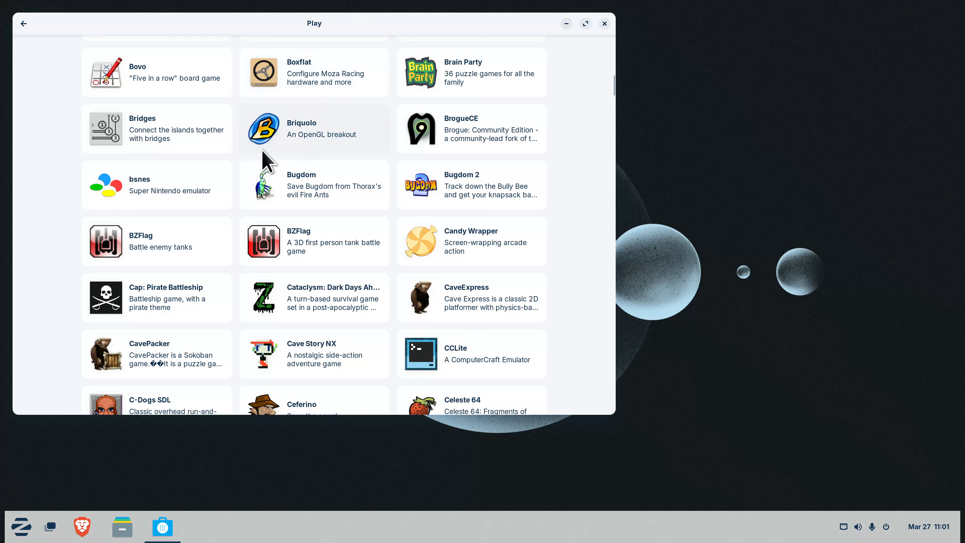
scroll(291, 158, "up", 10)
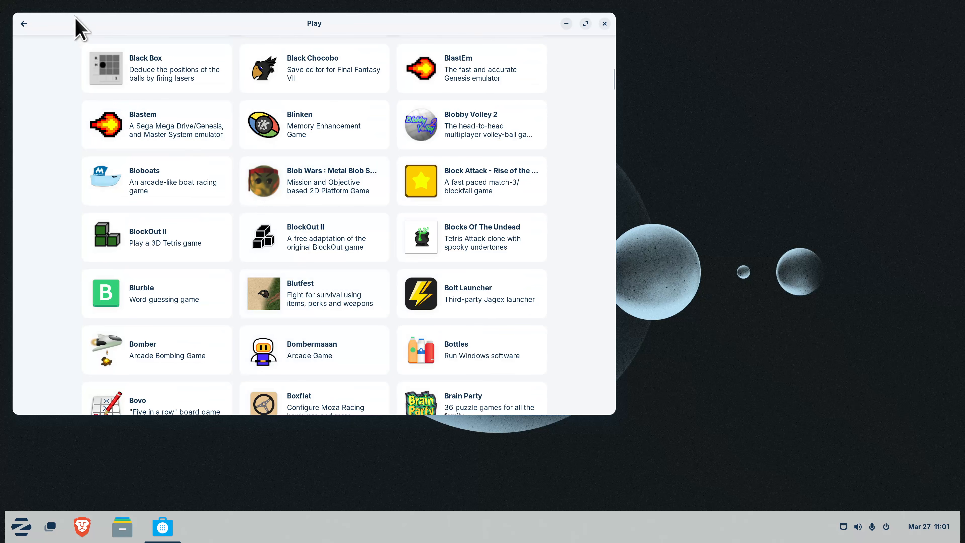
Search for 'vlc' and open VLC's details, keeping the Zorin OS install source
left_click(23, 23)
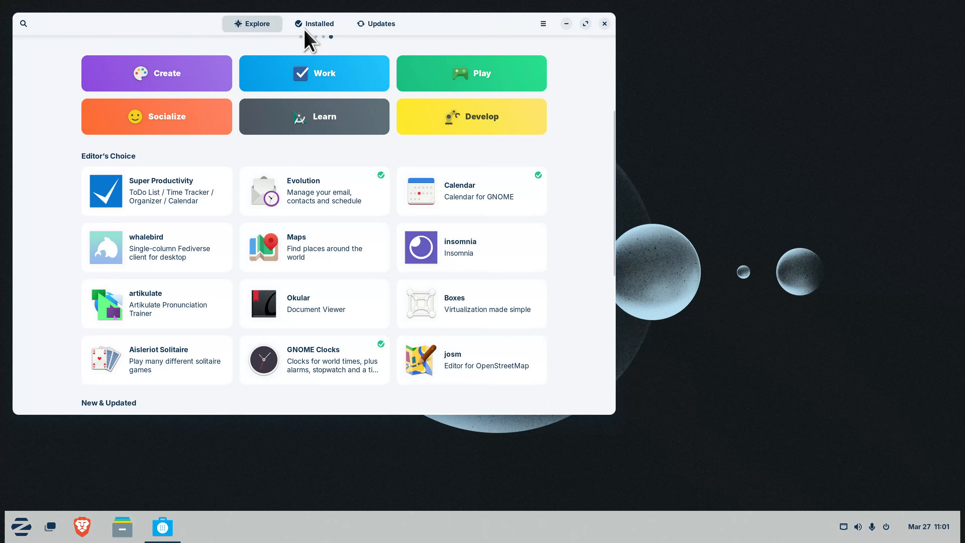
left_click(24, 23)
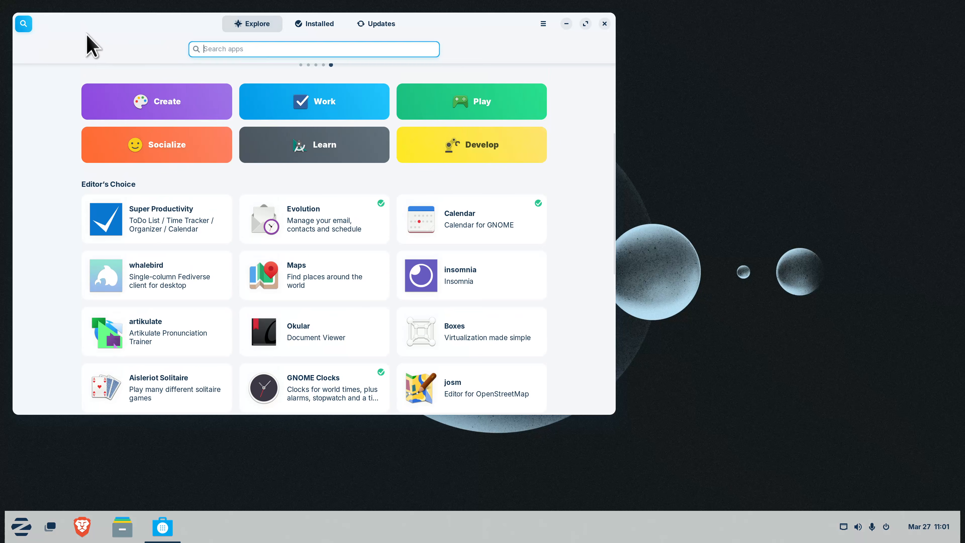
type("vl")
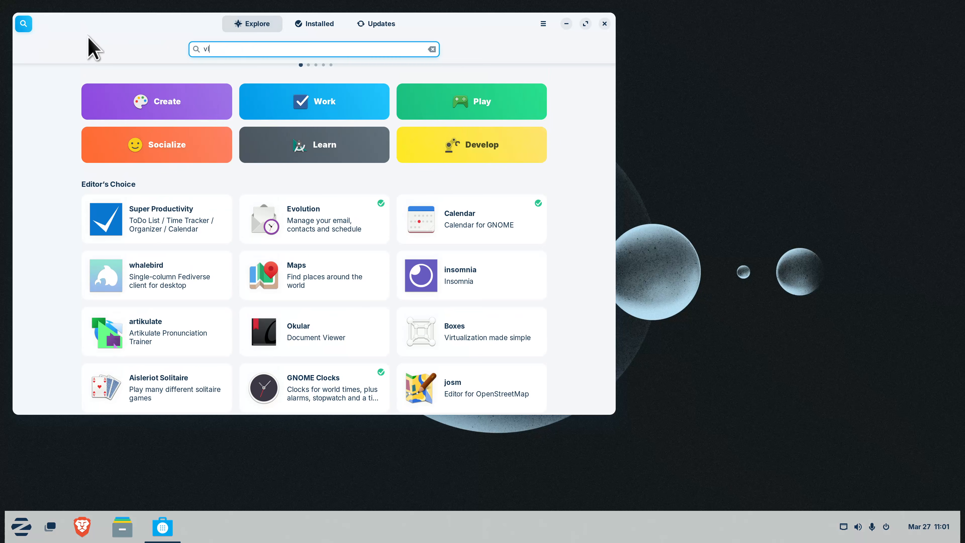
type("c")
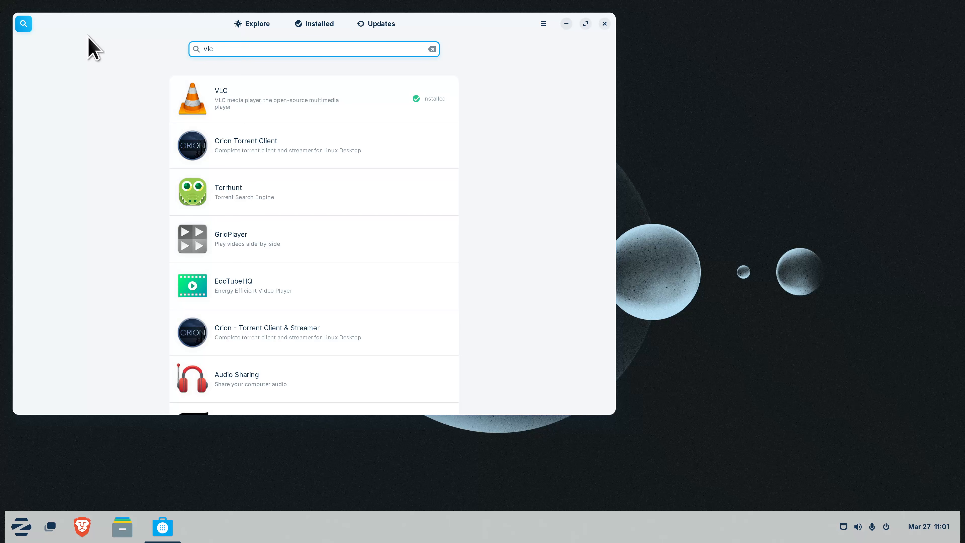
left_click(297, 99)
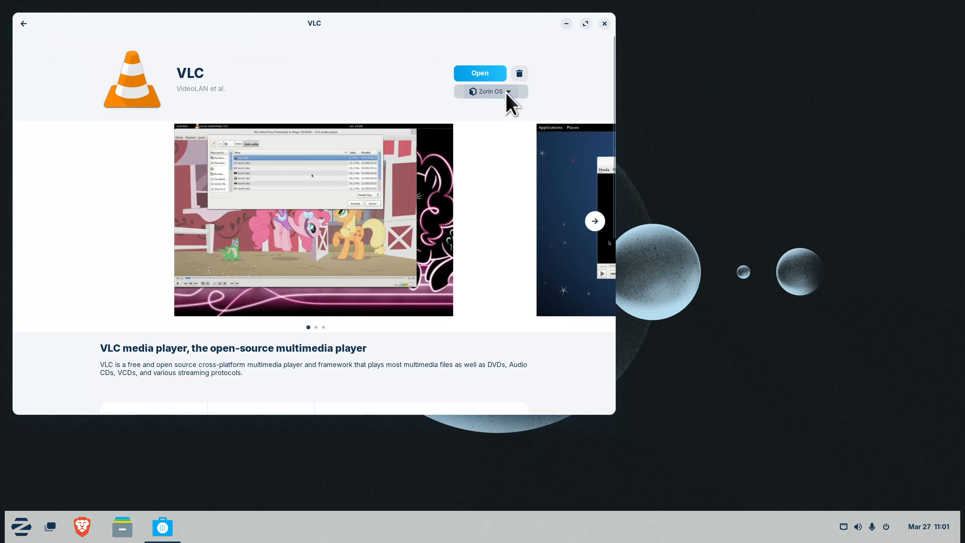
left_click(508, 94)
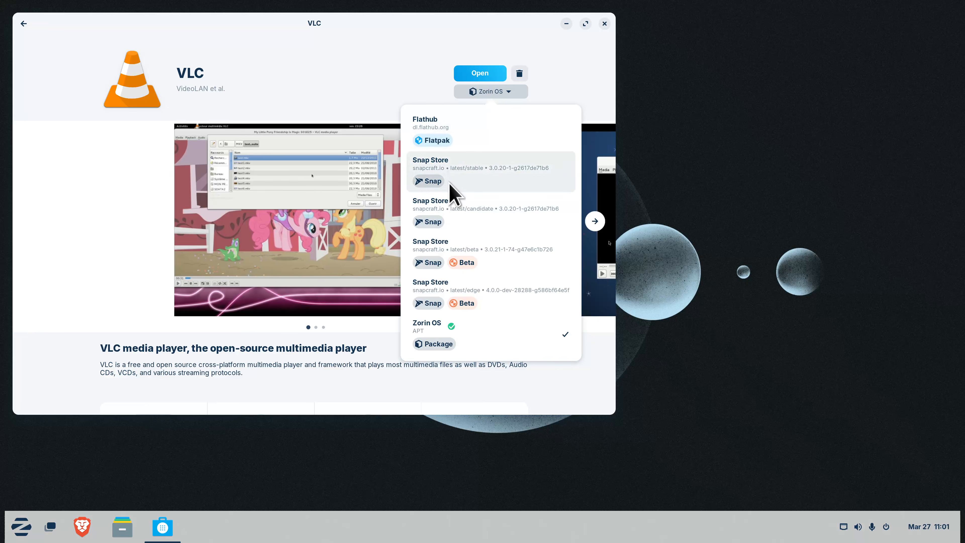
left_click(323, 66)
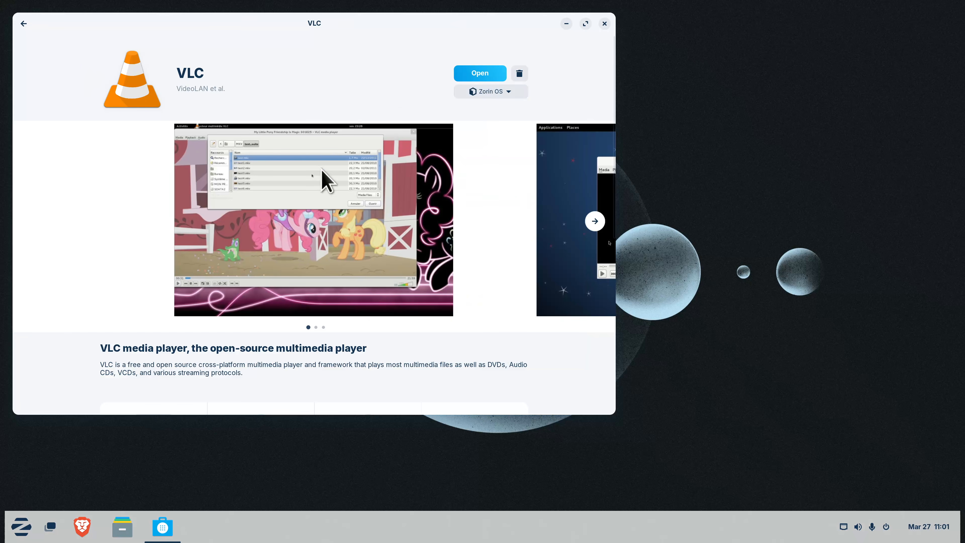
View VLC's second and third screenshots, return to the results, then maximize, restore and close the store
left_click(603, 221)
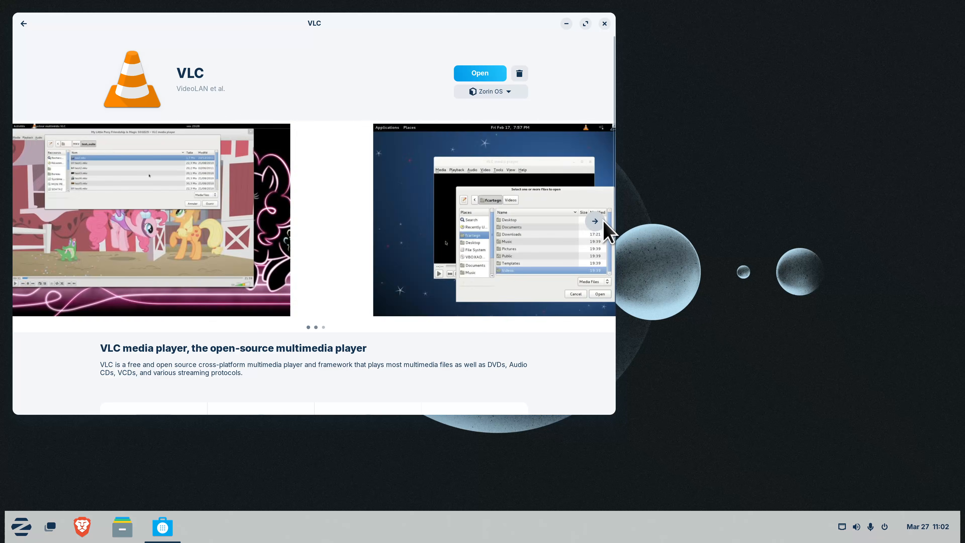
left_click(603, 222)
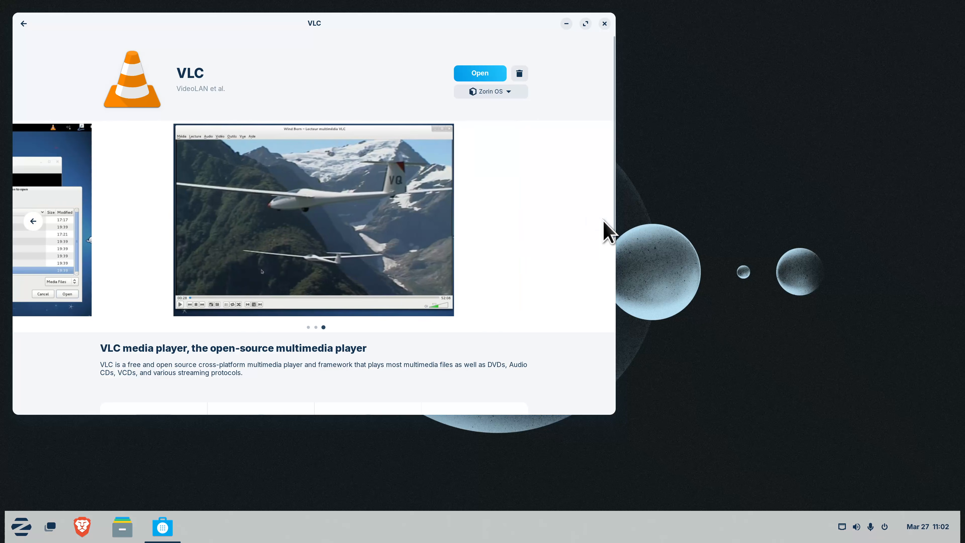
left_click(27, 23)
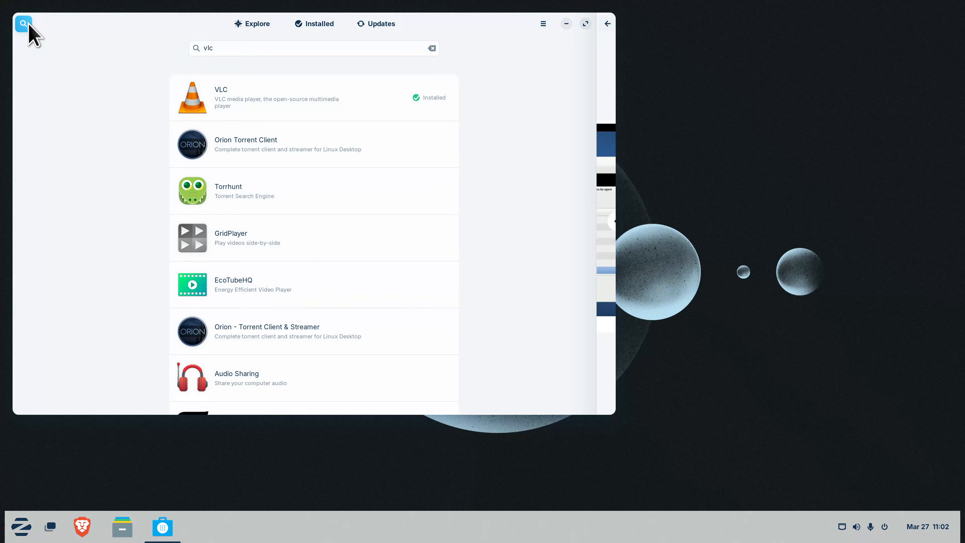
double_click(123, 23)
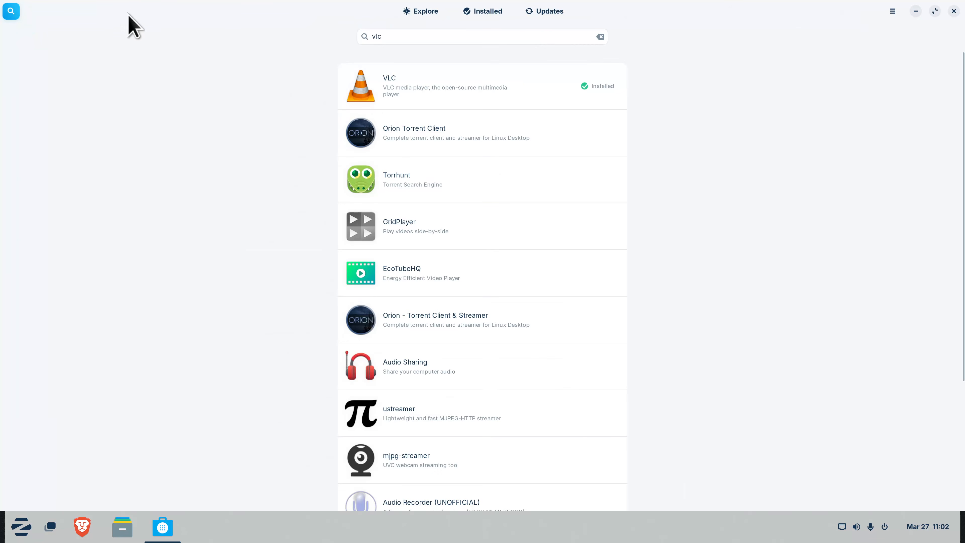
double_click(136, 15)
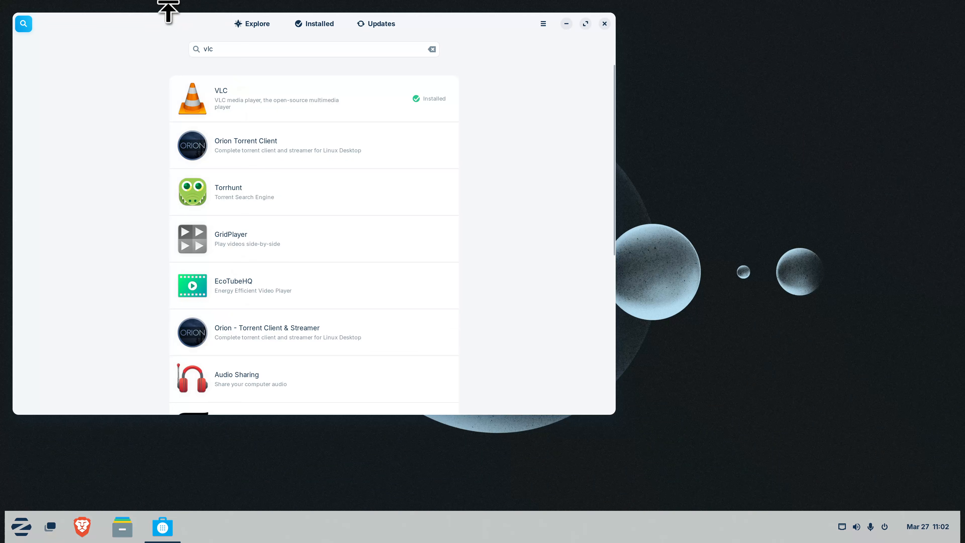
left_click(605, 24)
Open Files centred on screen and show Other Locations with Computer, demo, Backup2, MX99 and Windows Network
left_click(122, 527)
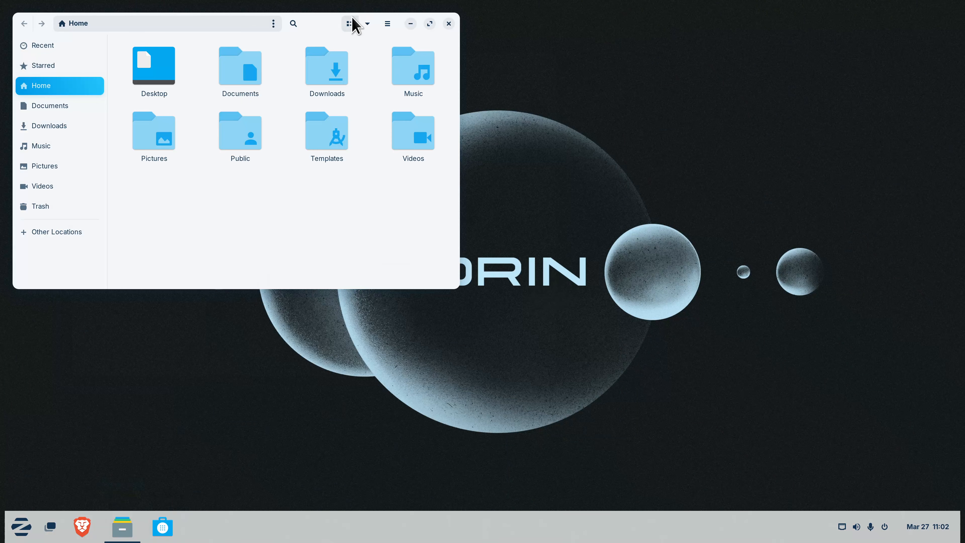
left_click_drag(323, 26, 458, 122)
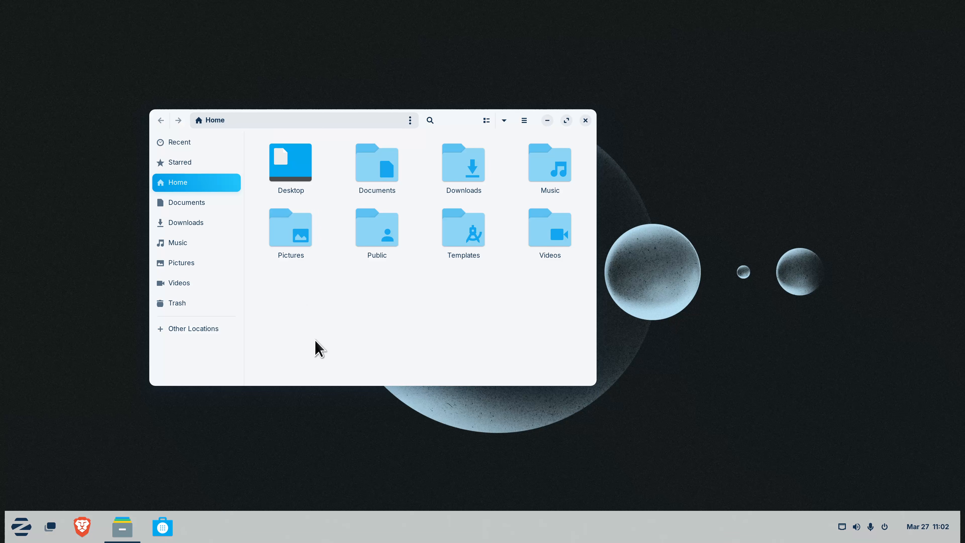
key("ctrl+l")
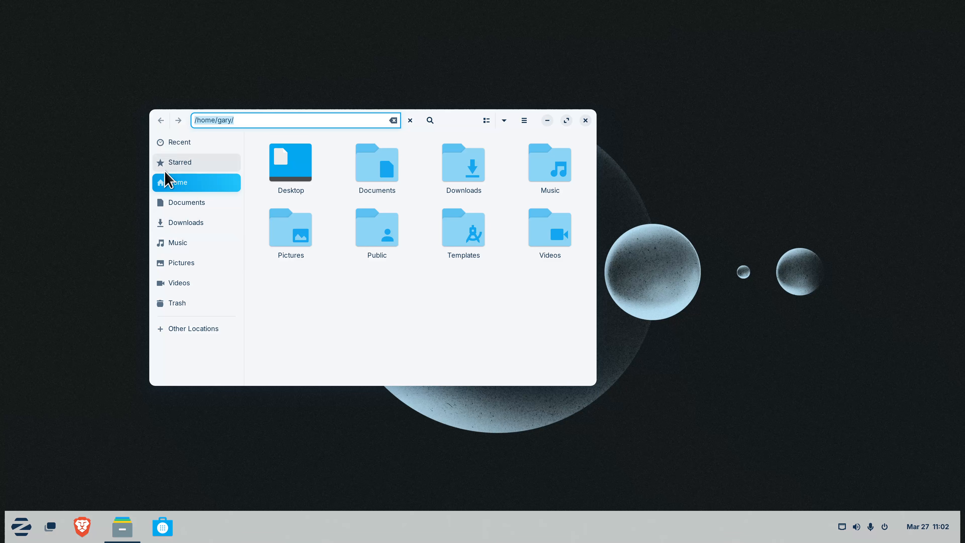
left_click(174, 331)
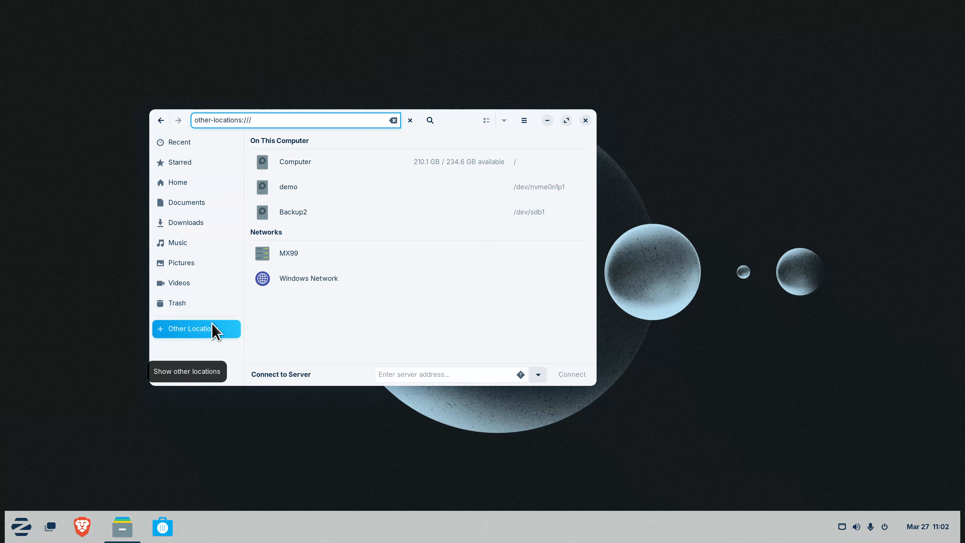
Open the share1 folder on MX99, connecting as Anonymous
left_click(303, 253)
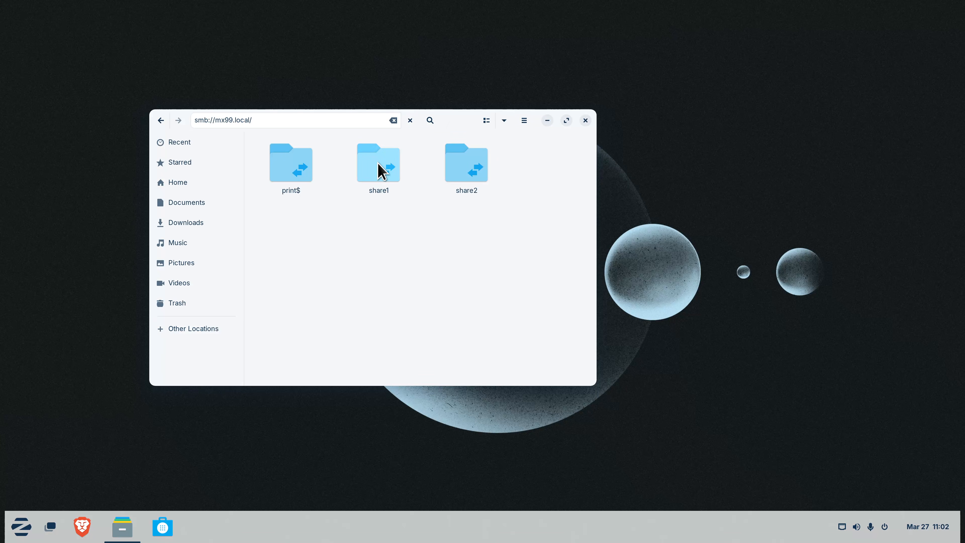
left_click(380, 171)
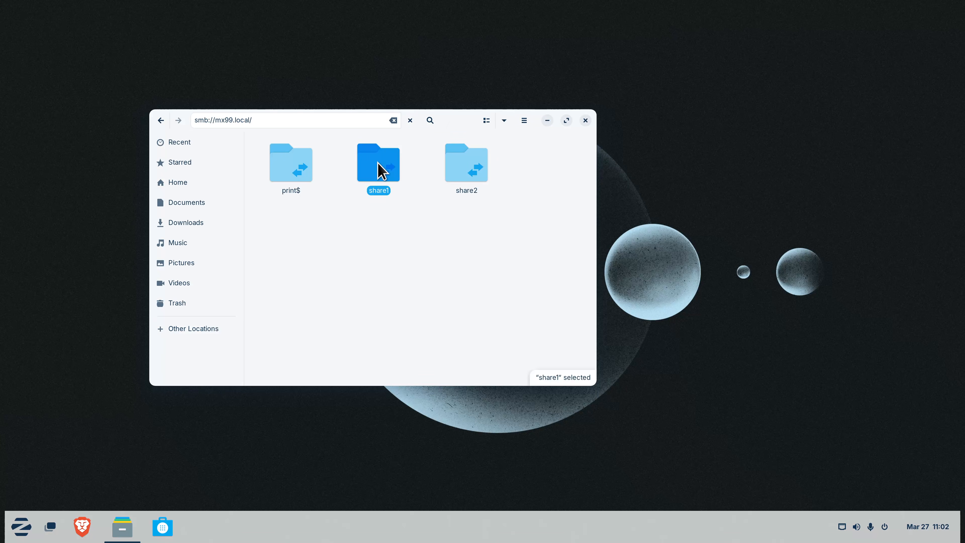
double_click(380, 172)
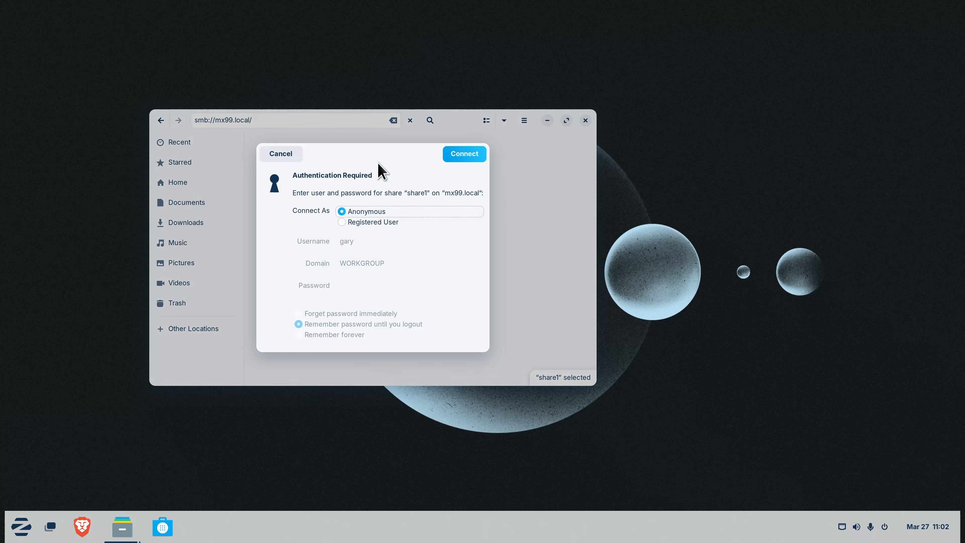
left_click(453, 158)
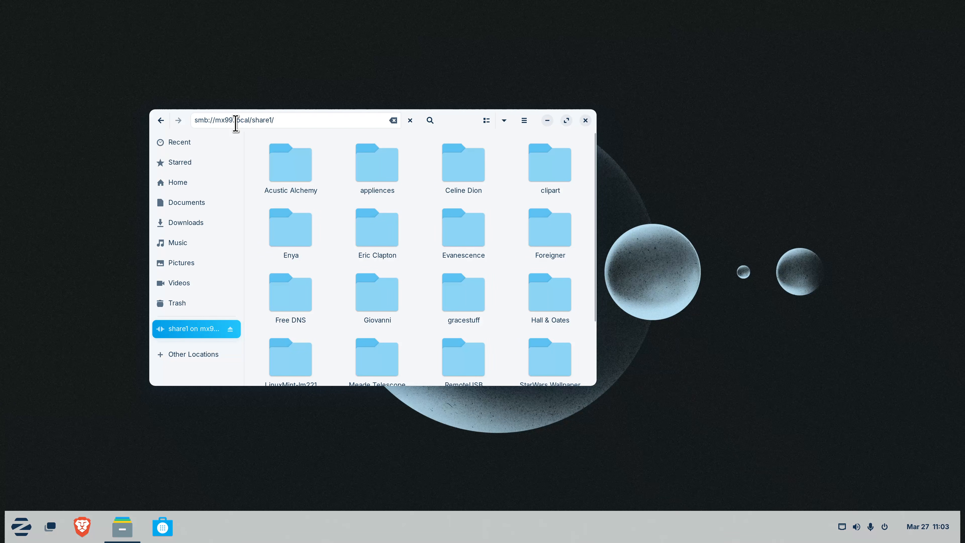
right_click(273, 118)
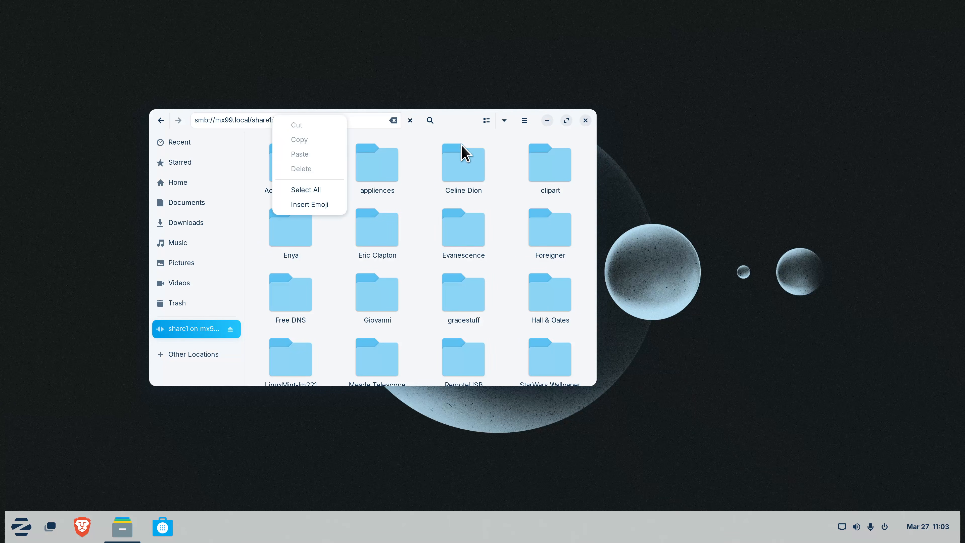
left_click(435, 143)
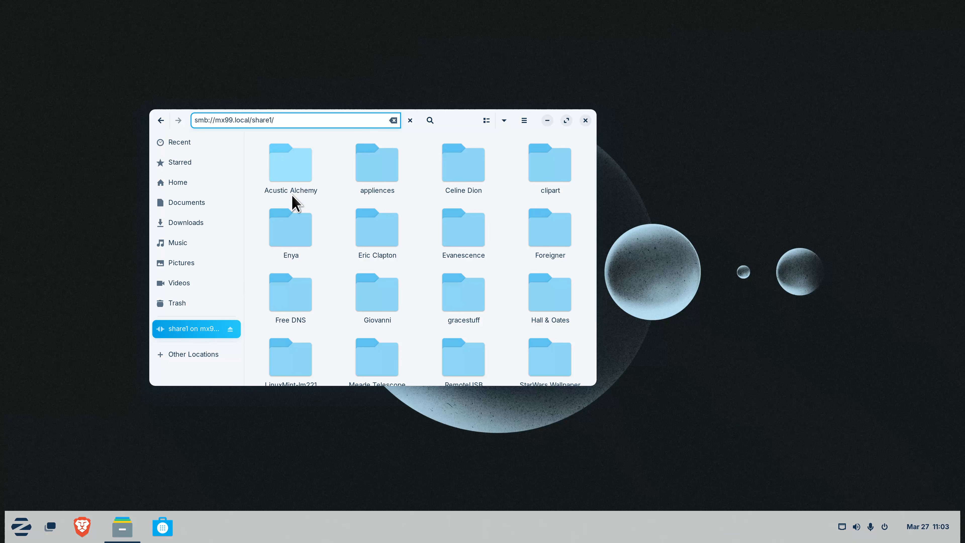
Bookmark the mounted share1, go back two locations, and close Files
right_click(199, 330)
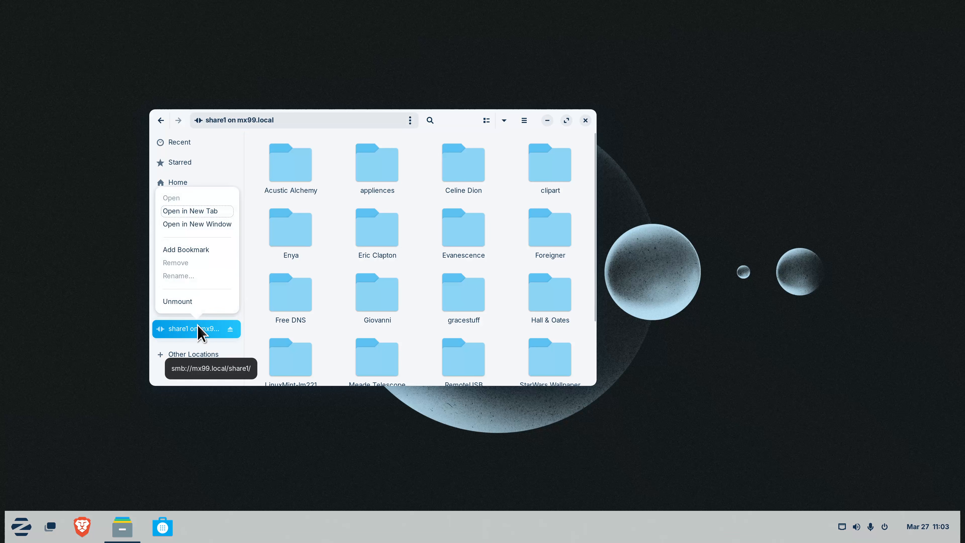
left_click(206, 249)
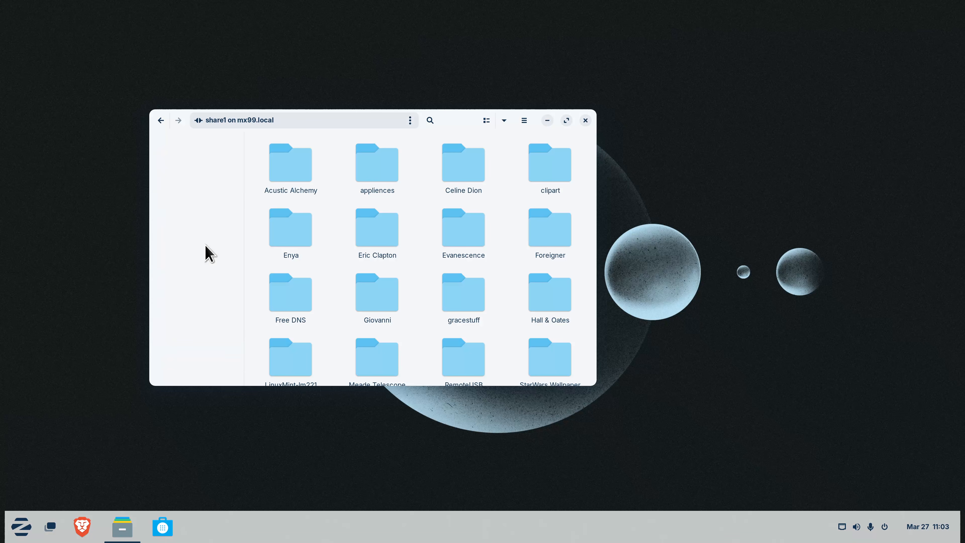
left_click(159, 120)
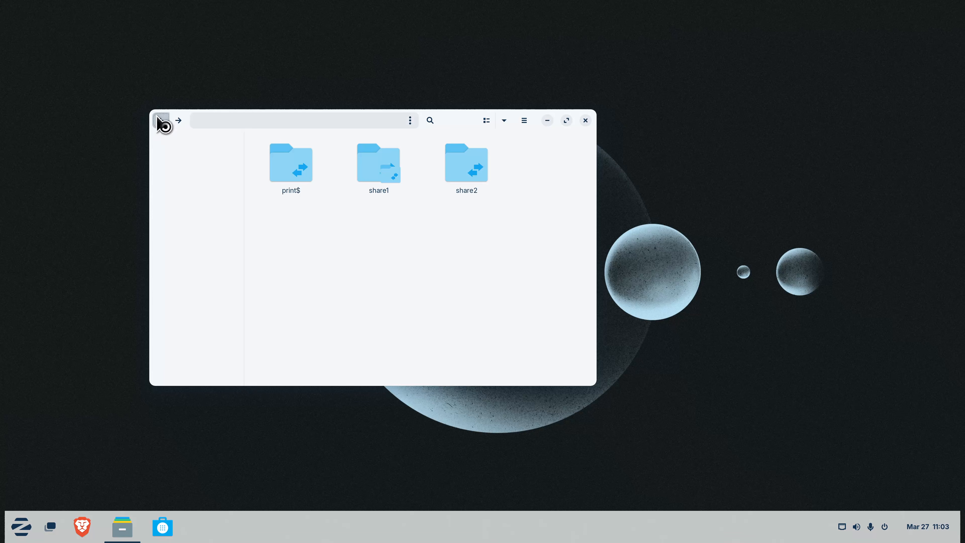
left_click(159, 121)
left_click(585, 120)
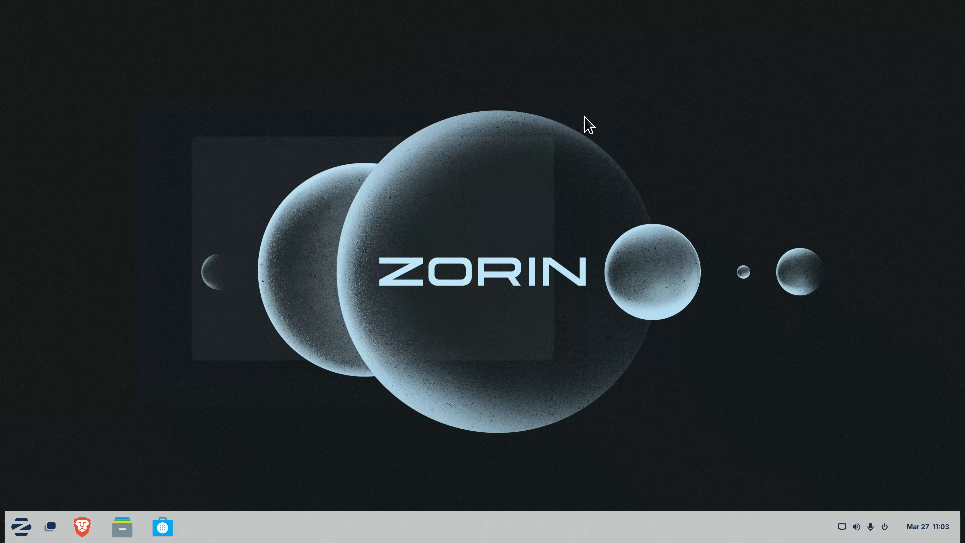
Reopen Files, unmount share1, and close the window
left_click(124, 526)
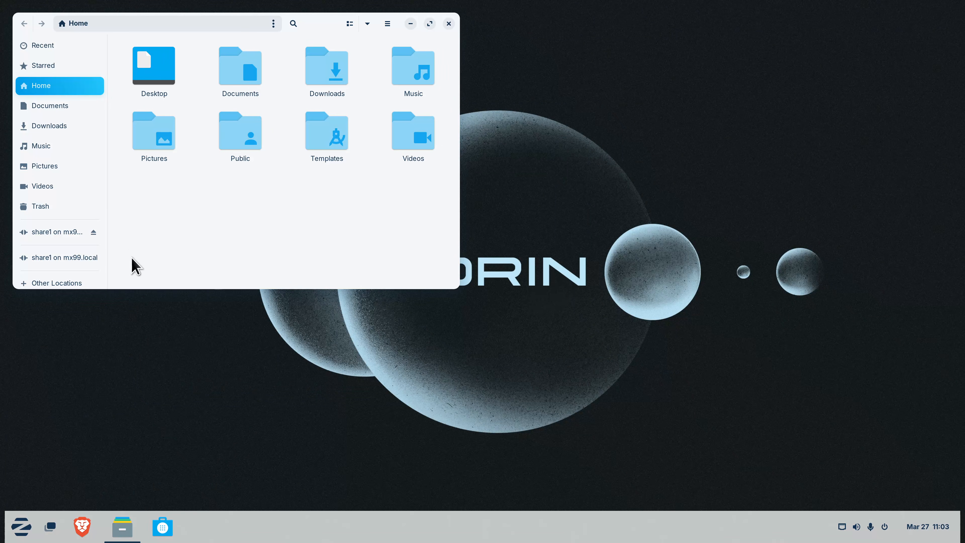
left_click(93, 232)
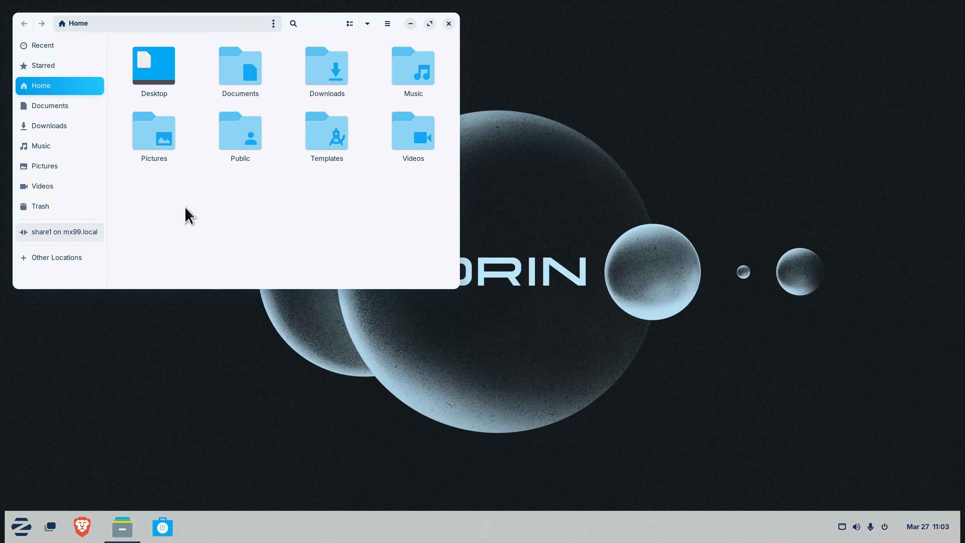
left_click(449, 24)
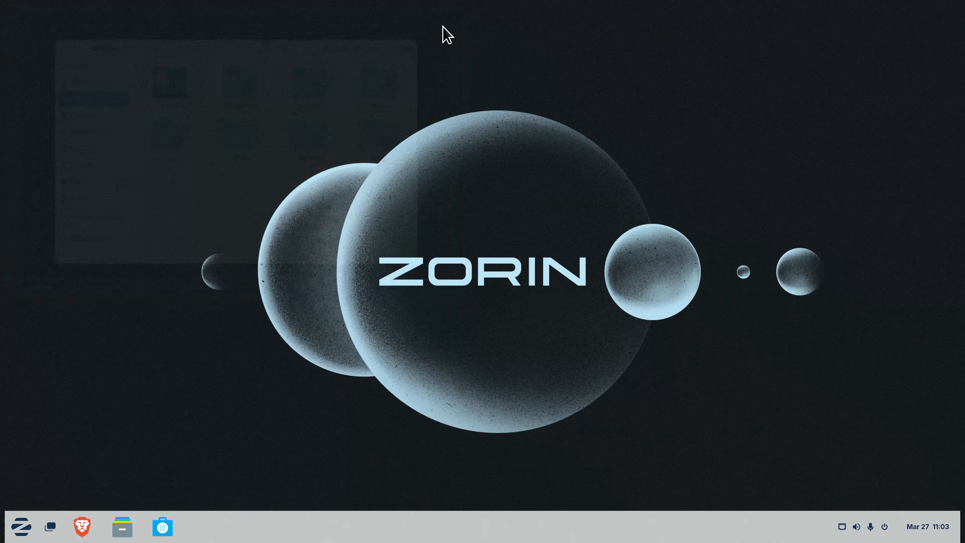
Reconnect to share1 from its bookmark, then unmount it to return to Home
left_click(123, 527)
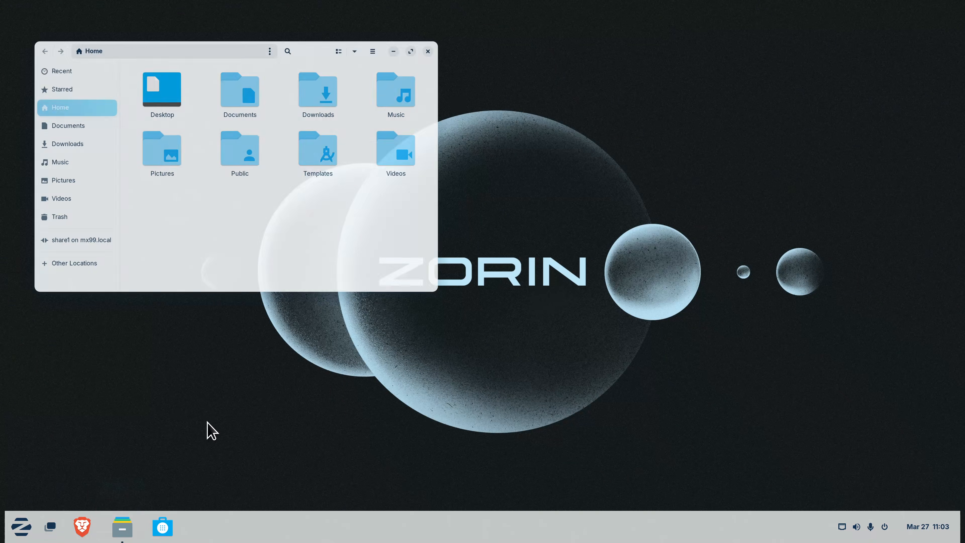
left_click(66, 236)
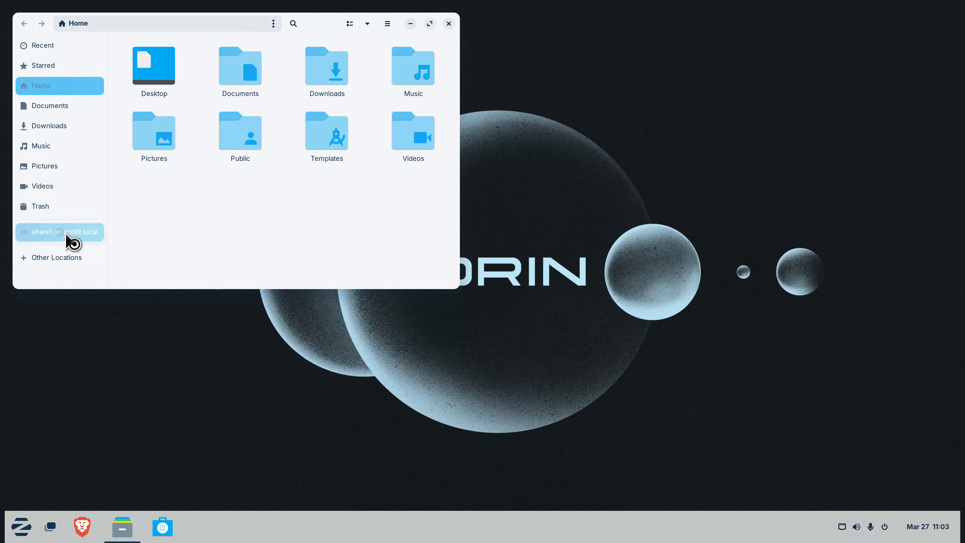
left_click(328, 57)
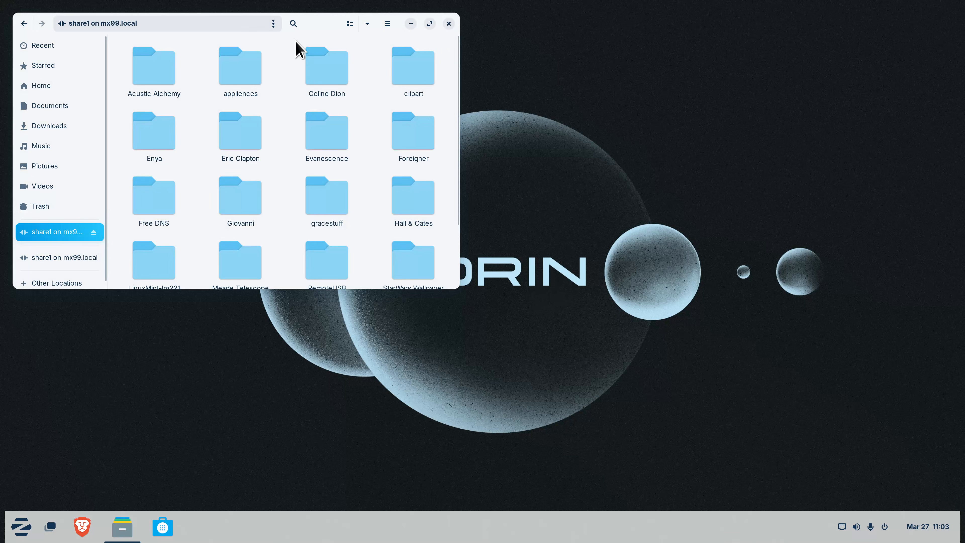
left_click_drag(311, 19, 511, 110)
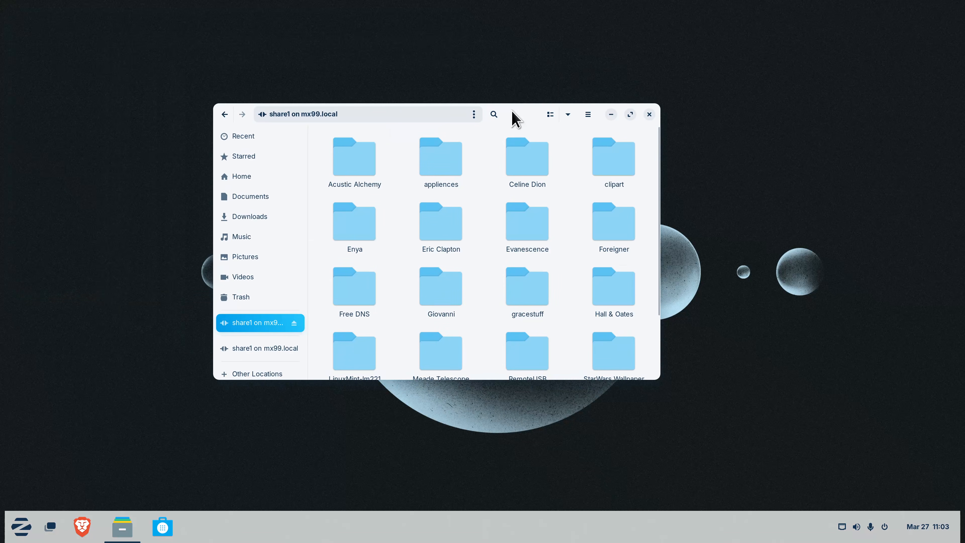
left_click(294, 323)
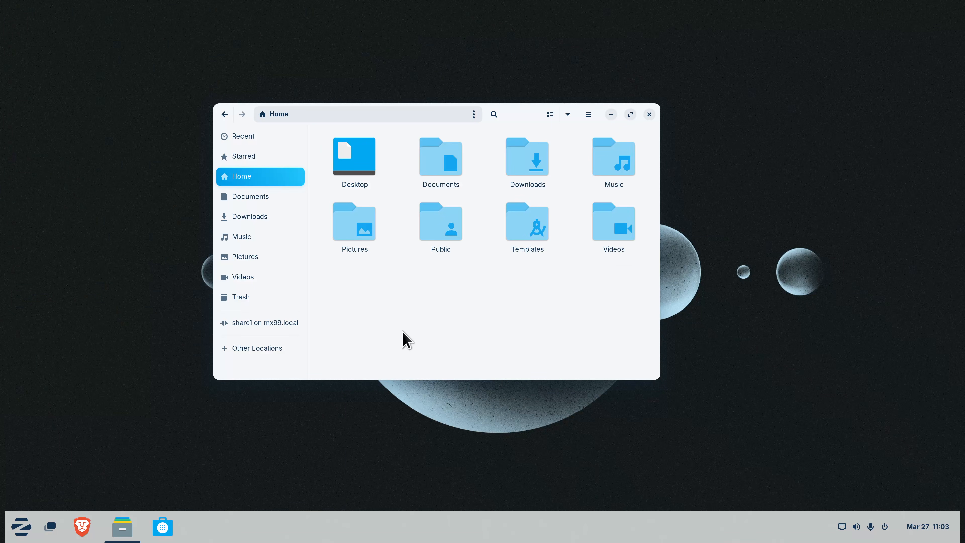
Connect to mx99.local over SFTP as the user, accept the unverified host, and enter the password
key("ctrl+l")
type("sftp")
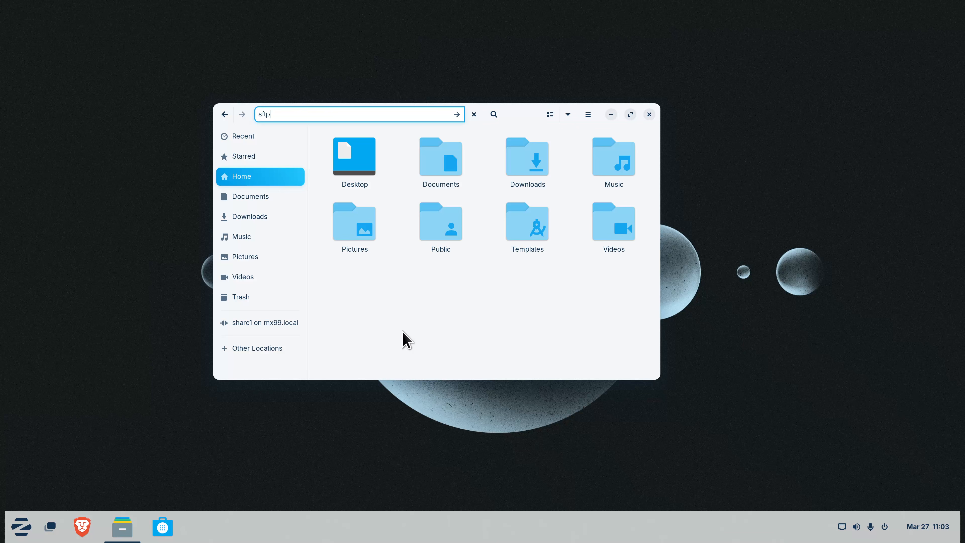
type("://tman")
type("@mx99.local")
key("Return")
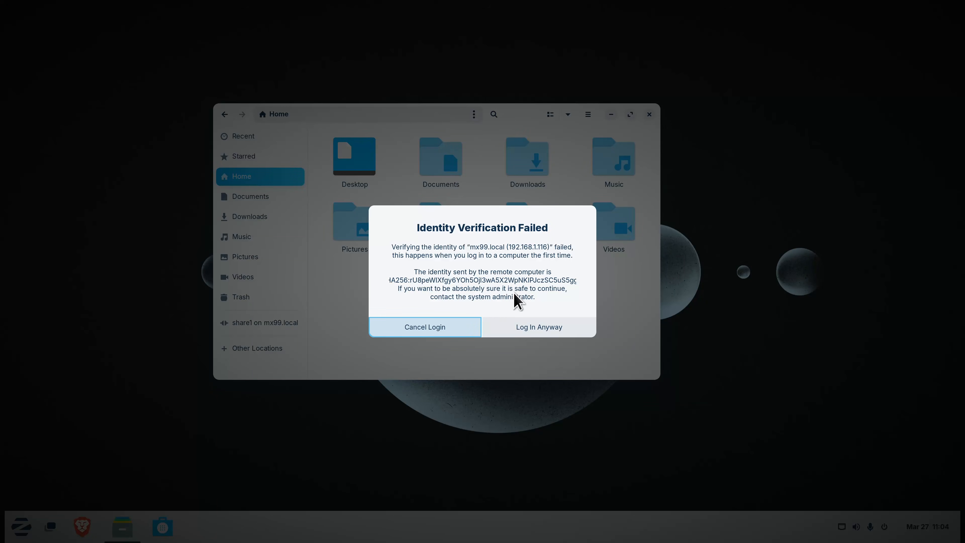
left_click(537, 327)
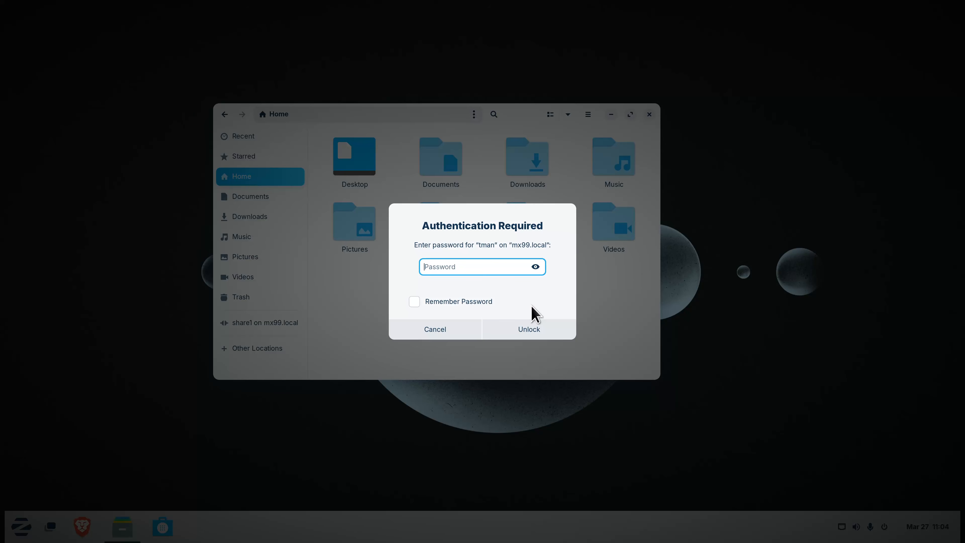
type("••••••••••")
key("Return")
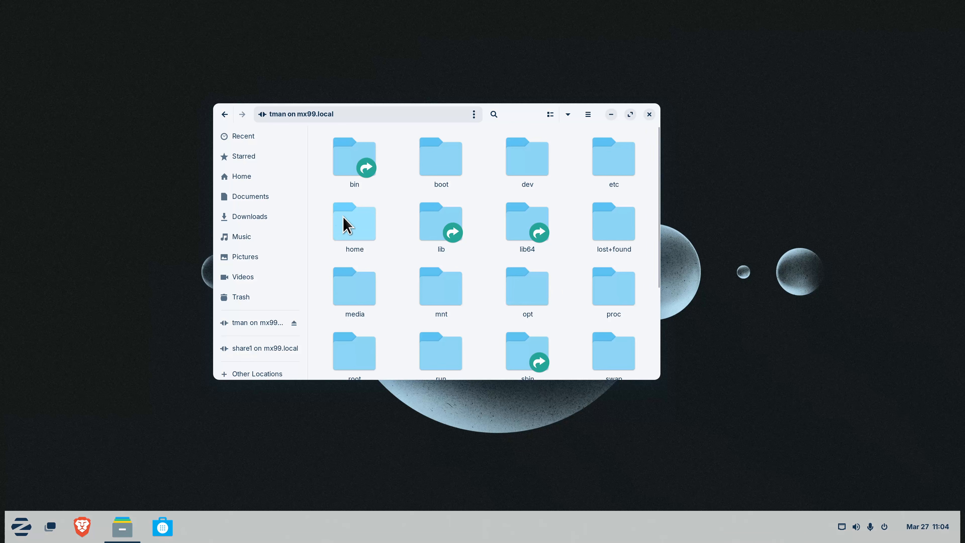
Make a new folder 'zorin1733' inside home/tman on mx99.local, then switch back to local Home
double_click(354, 227)
double_click(363, 161)
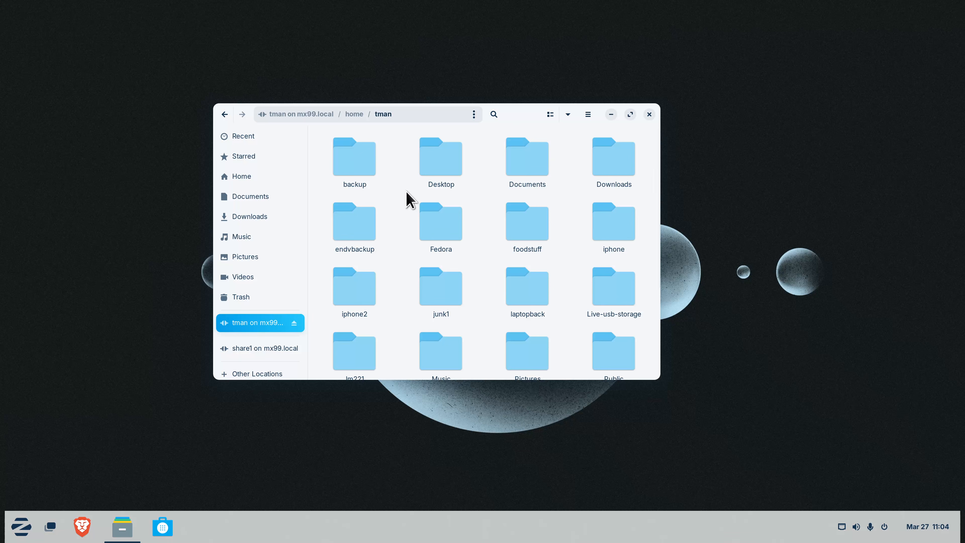
right_click(402, 171)
left_click(416, 177)
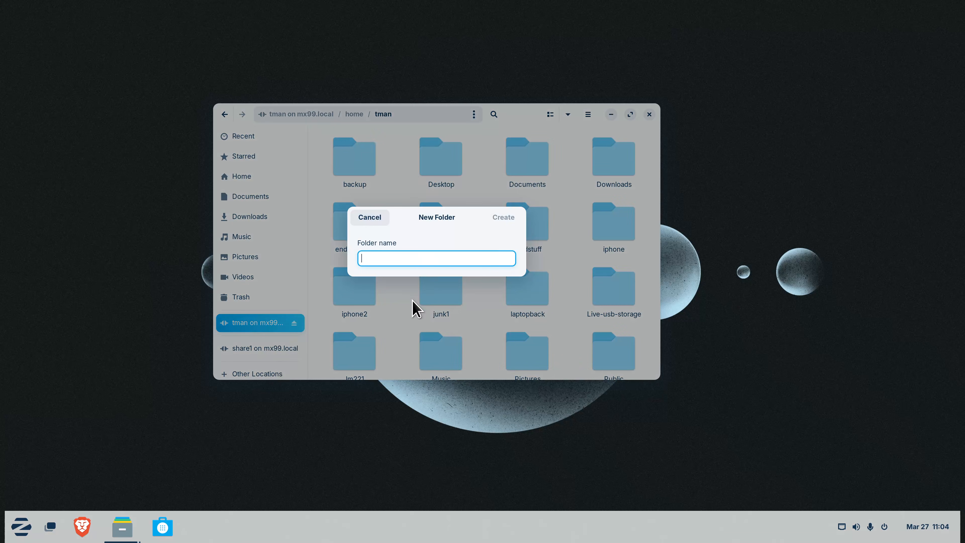
type("zorin17")
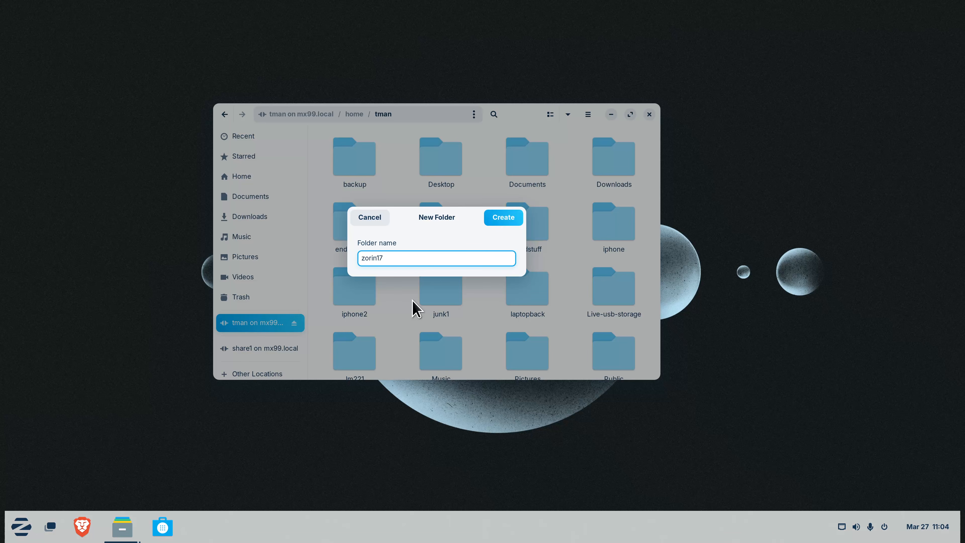
type("33")
left_click(505, 220)
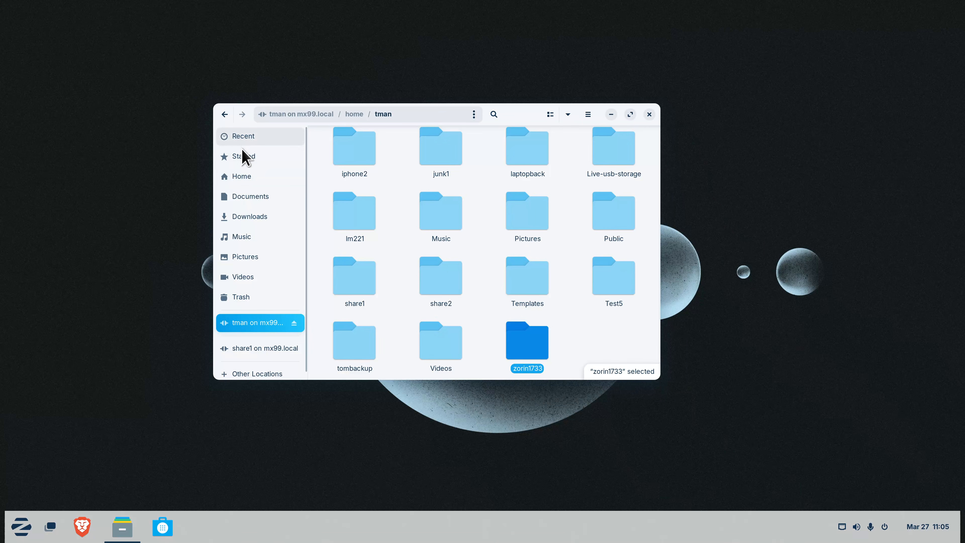
left_click(244, 177)
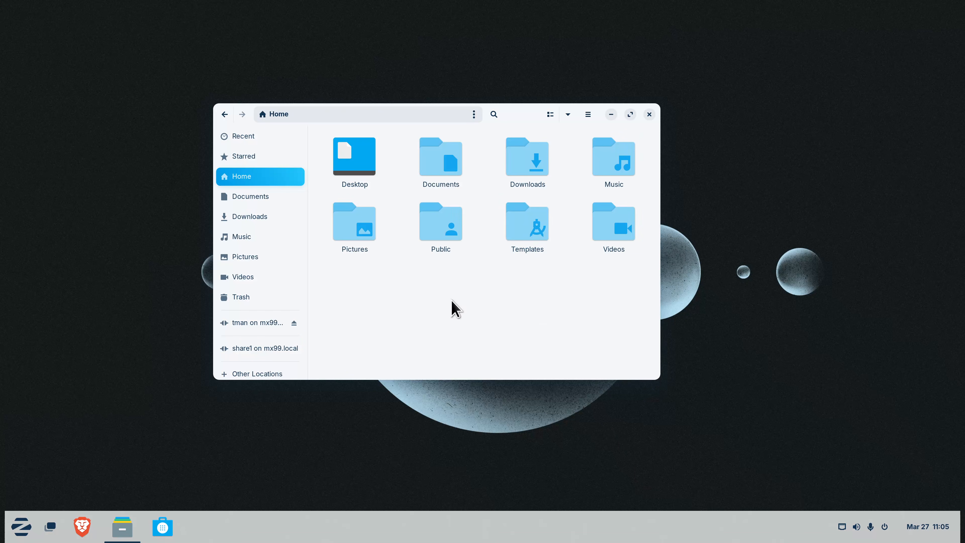
Check that Documents is empty, then open a second Files window beside the first showing Other Locations
double_click(441, 157)
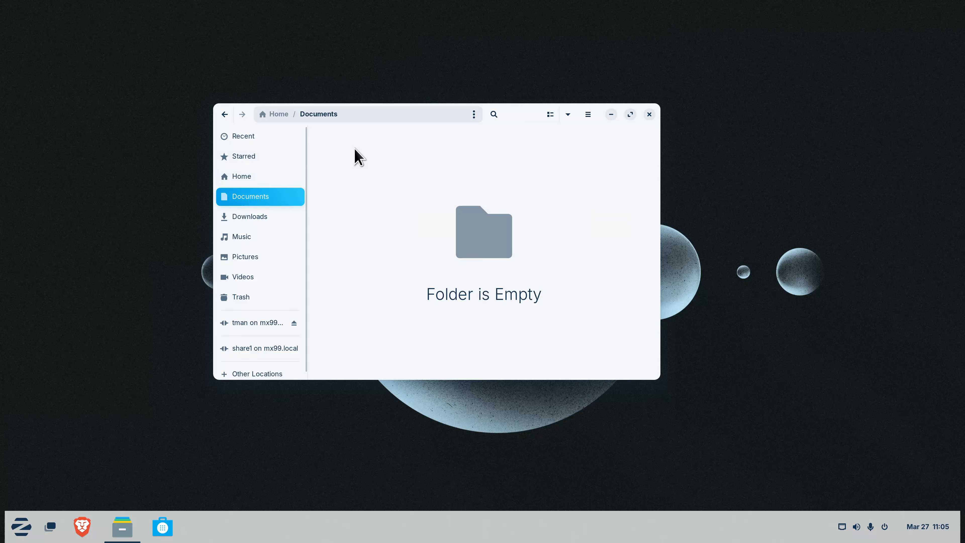
left_click(275, 179)
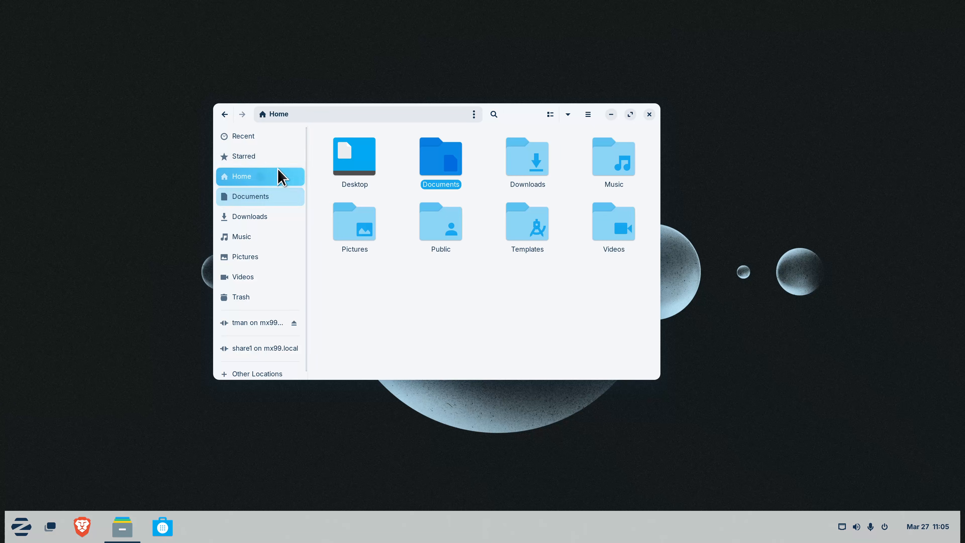
left_click_drag(520, 113, 776, 107)
key("ctrl+n")
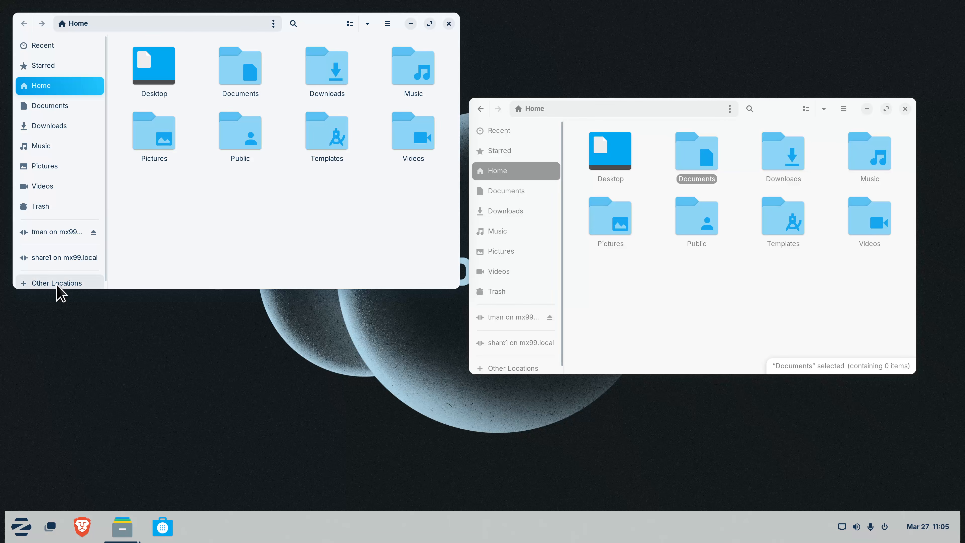
left_click(66, 282)
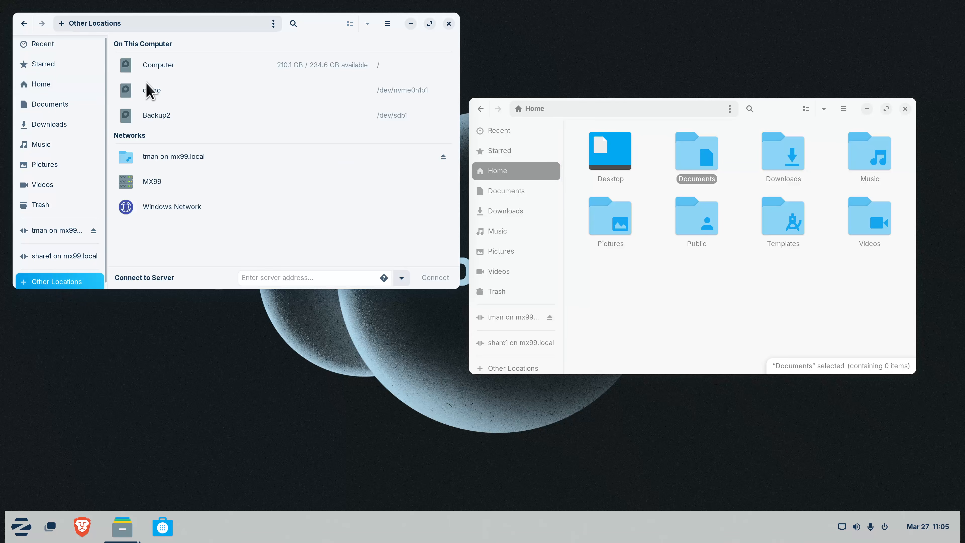
Drag eight files from the demo drive's samplefiles folder into the empty local Documents folder
left_click(147, 91)
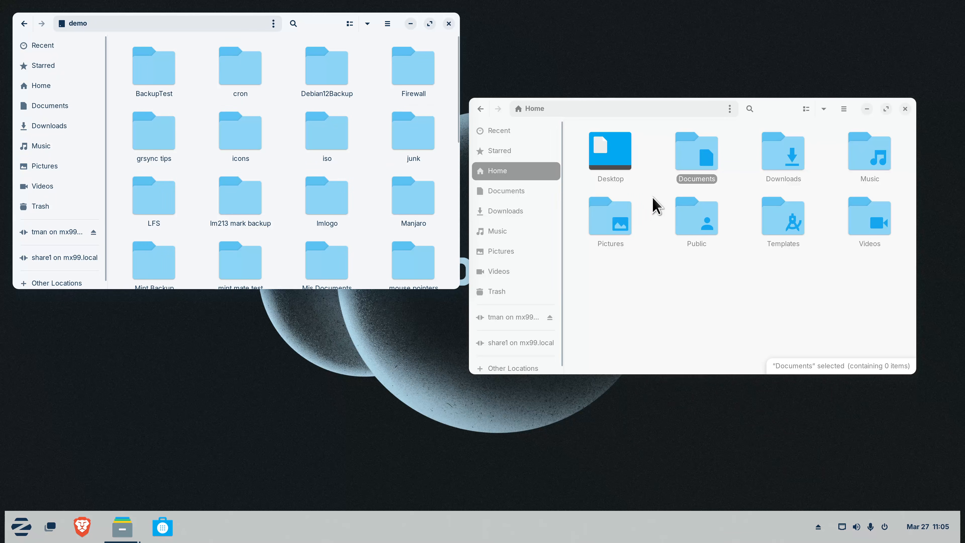
double_click(709, 156)
scroll(341, 206, "down", 6)
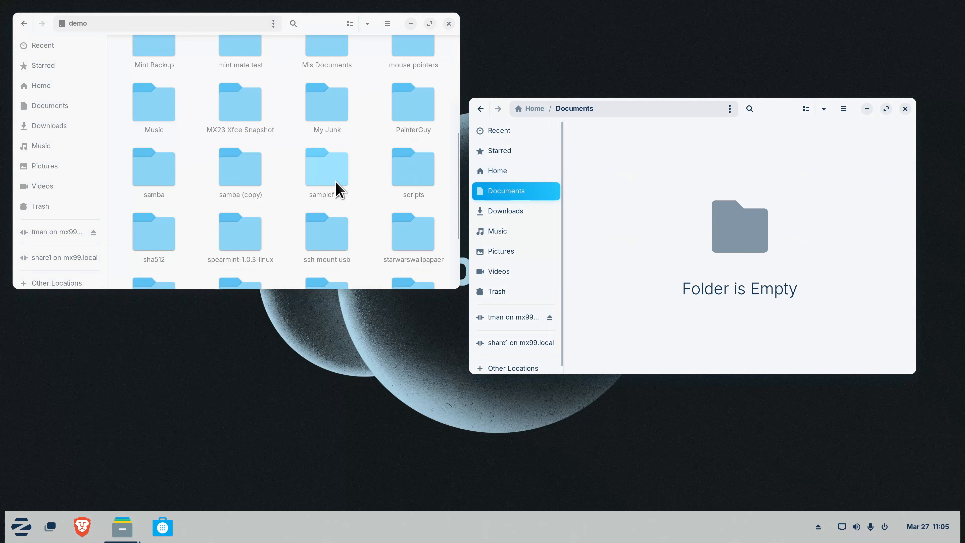
double_click(327, 180)
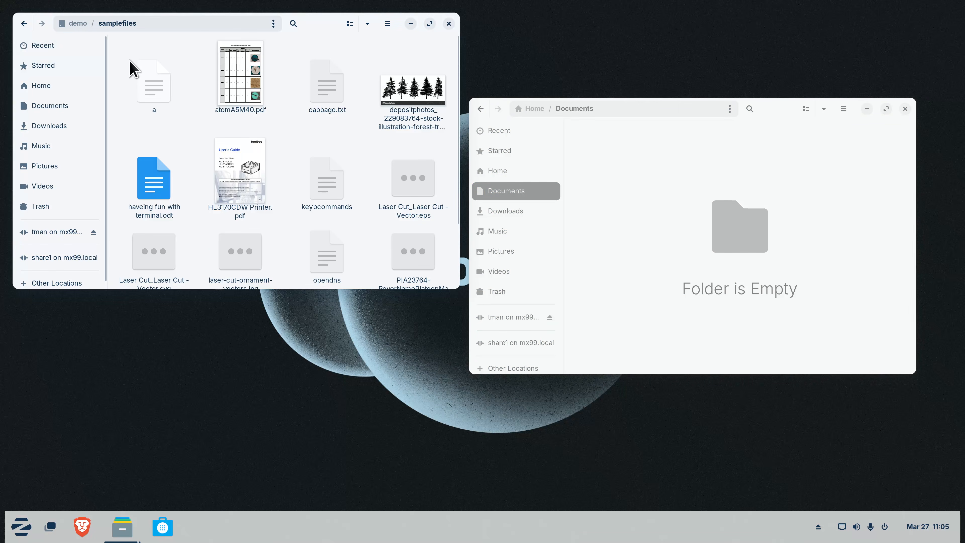
left_click_drag(123, 65, 425, 202)
left_click_drag(239, 85, 687, 199)
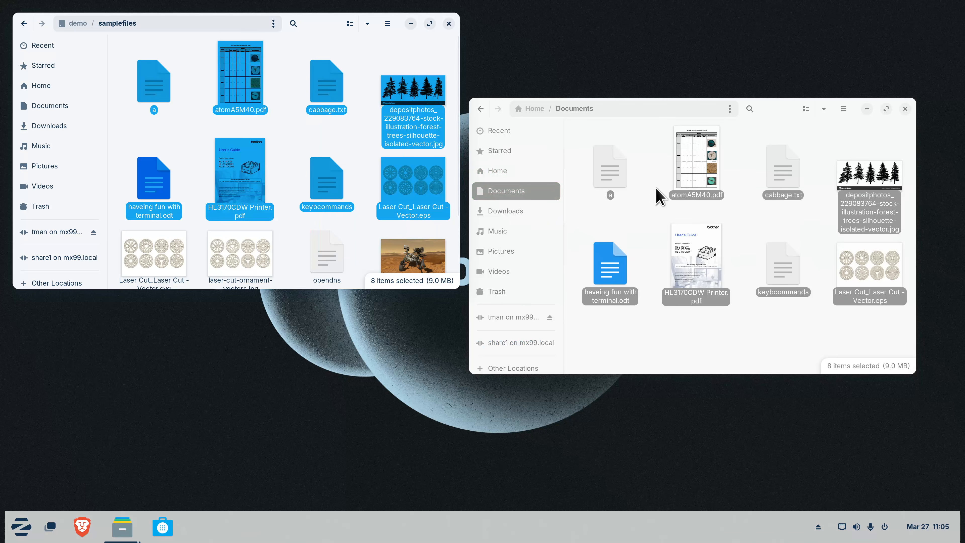
left_click(501, 230)
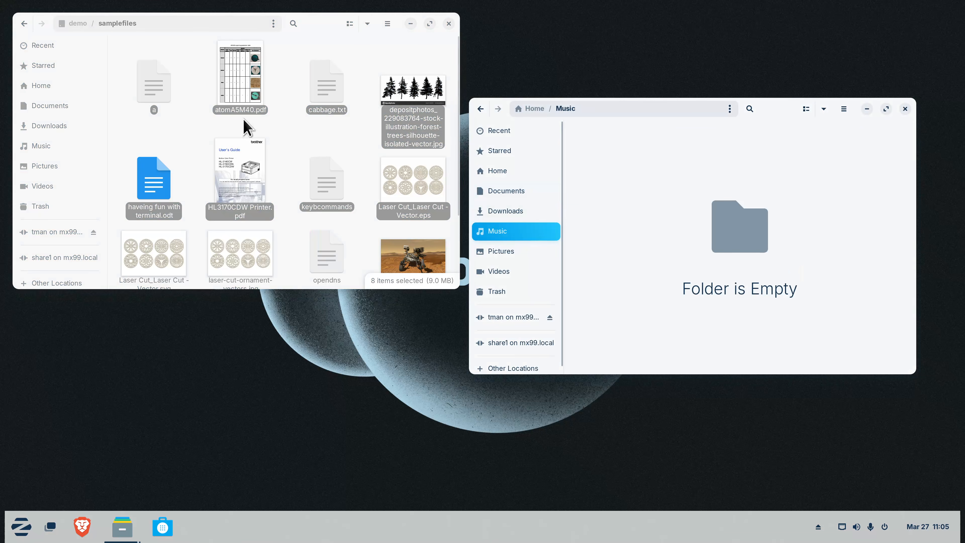
Open the demo drive's Music folder and try dragging AC_DC, Acustic Alchemy and A Day Without Rain into local Music
left_click(75, 23)
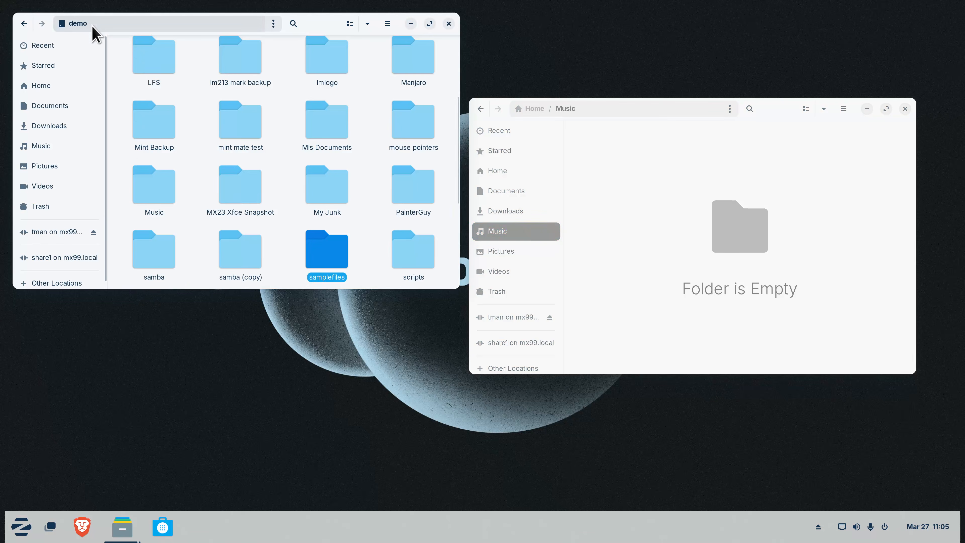
scroll(251, 211, "down", 2)
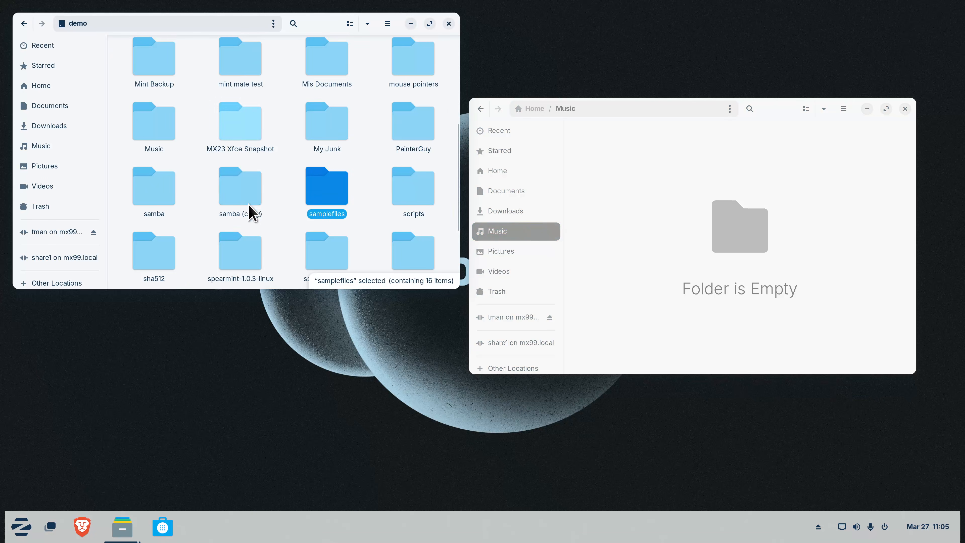
left_click(159, 131)
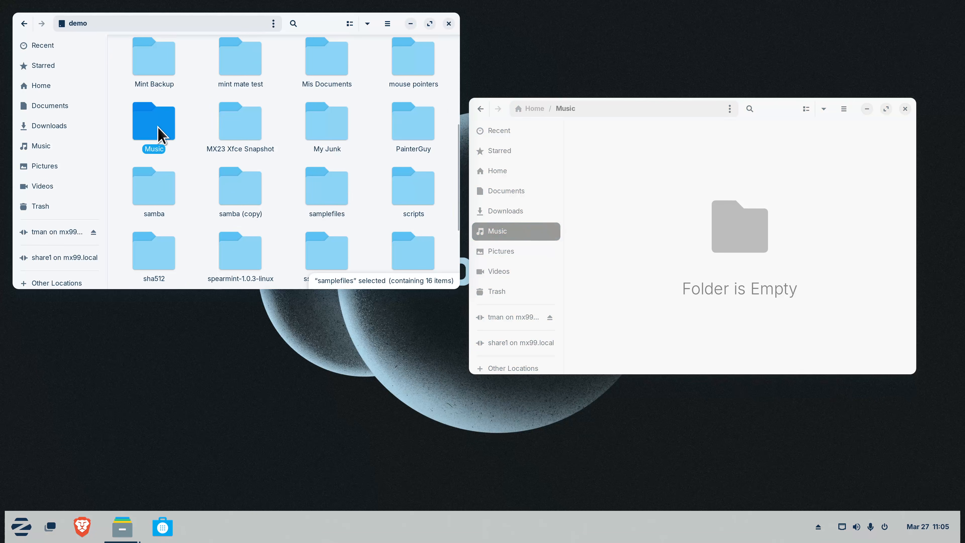
double_click(159, 131)
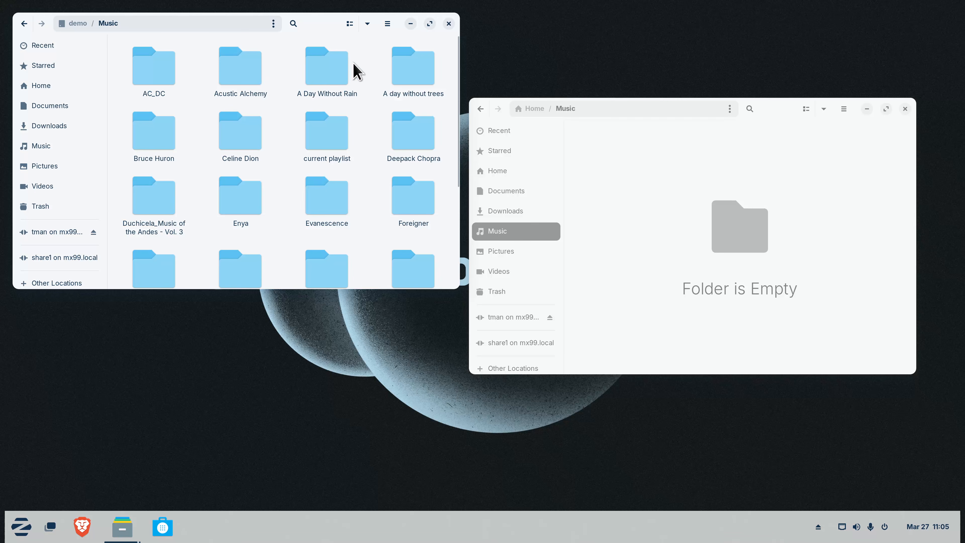
left_click_drag(378, 53, 696, 213)
left_click_drag(224, 71, 748, 212)
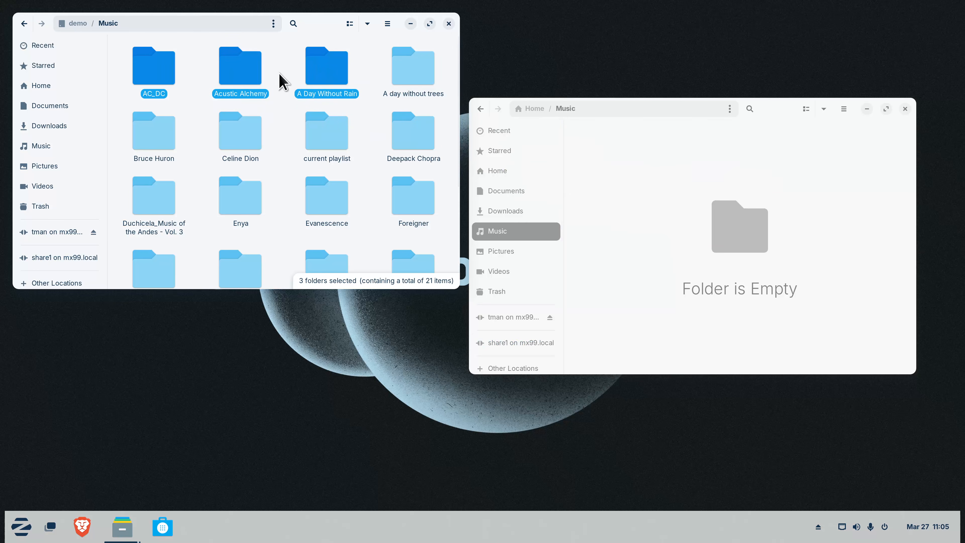
left_click(285, 126)
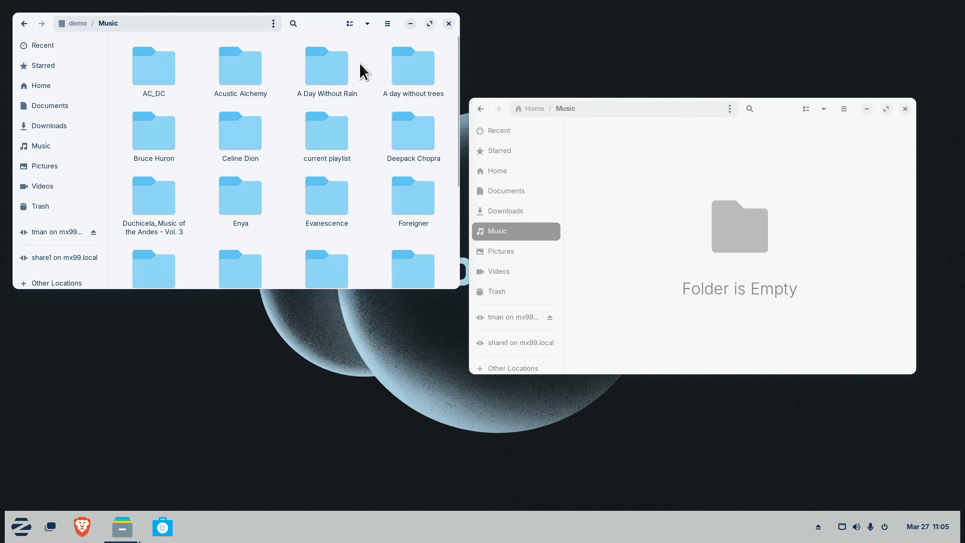
Copy Acustic Alchemy and A Day Without Rain and paste them into the local Music folder
left_click_drag(352, 66, 752, 240)
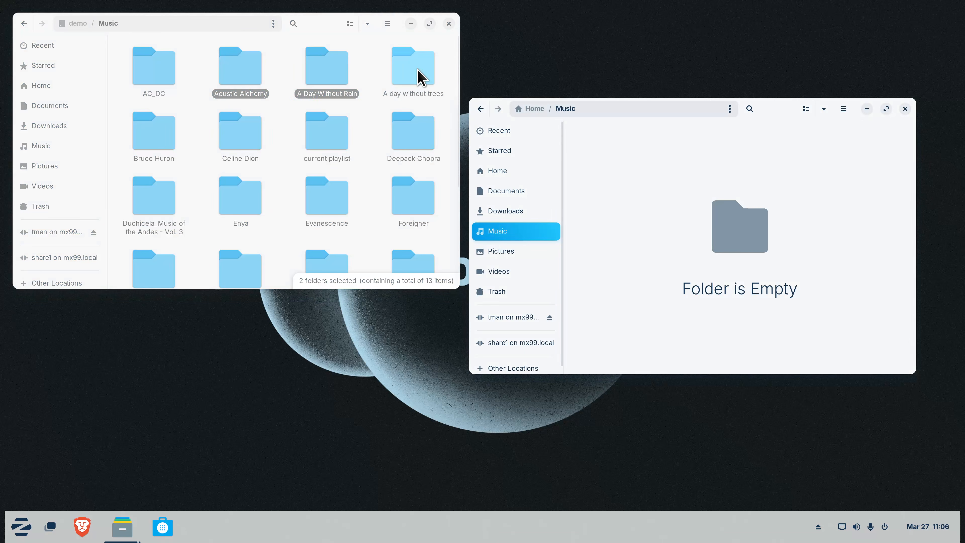
left_click(376, 58)
left_click_drag(372, 42, 228, 92)
right_click(244, 65)
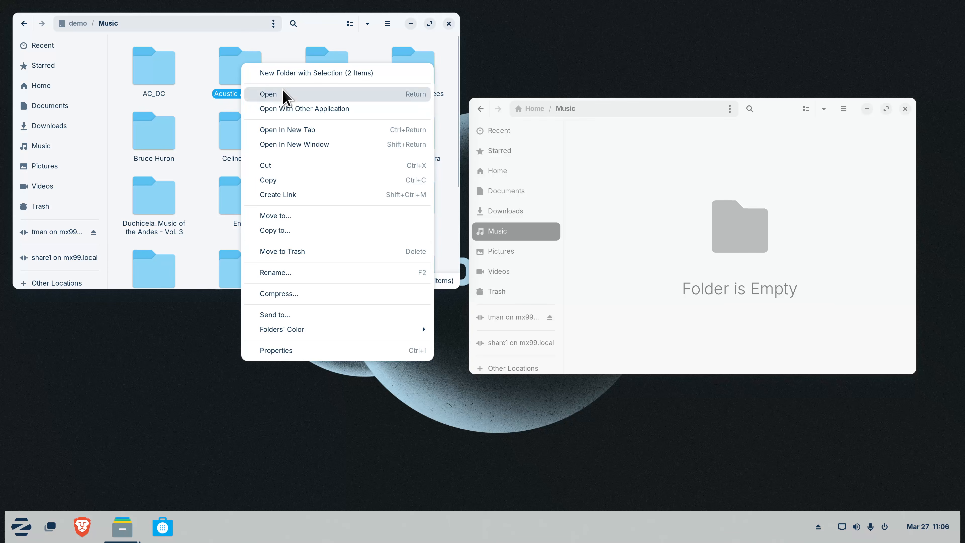
left_click(294, 180)
right_click(705, 176)
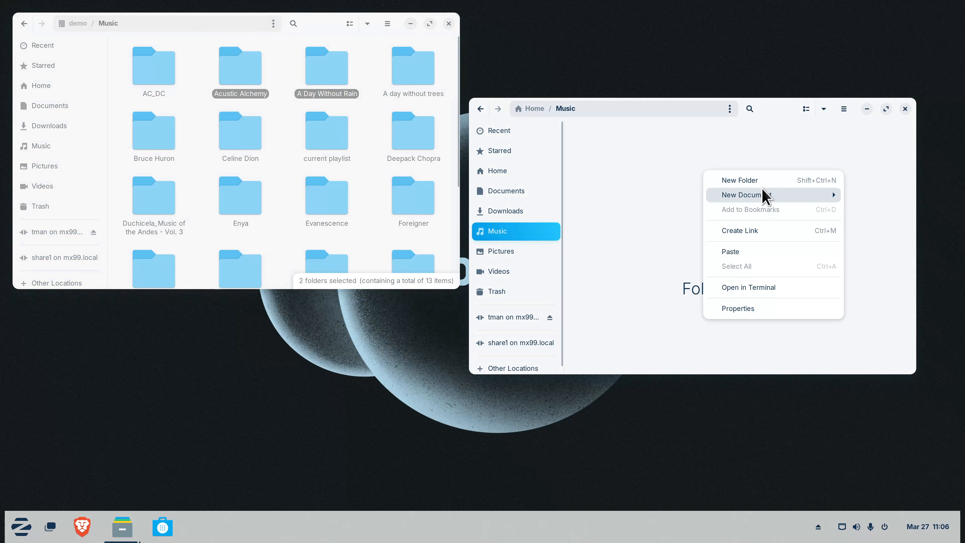
left_click(749, 251)
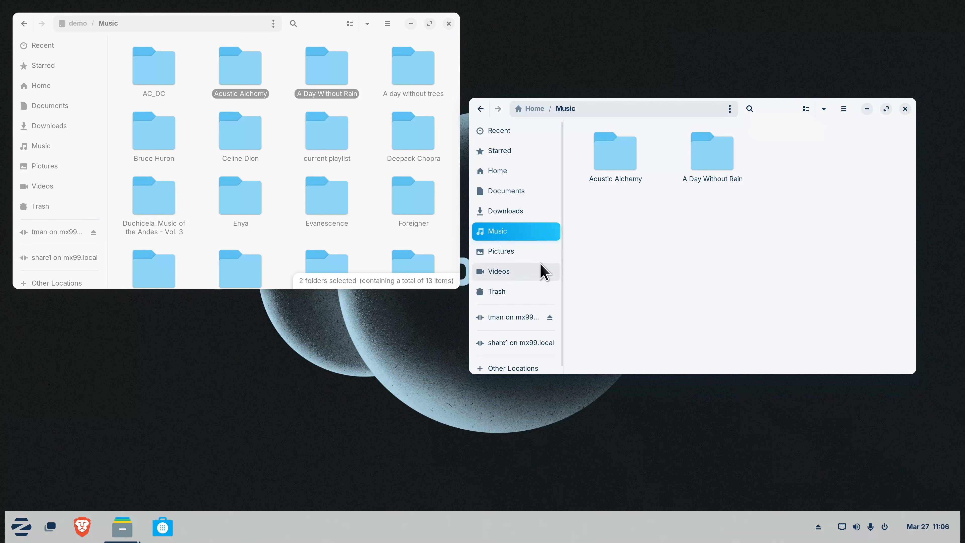
left_click(528, 253)
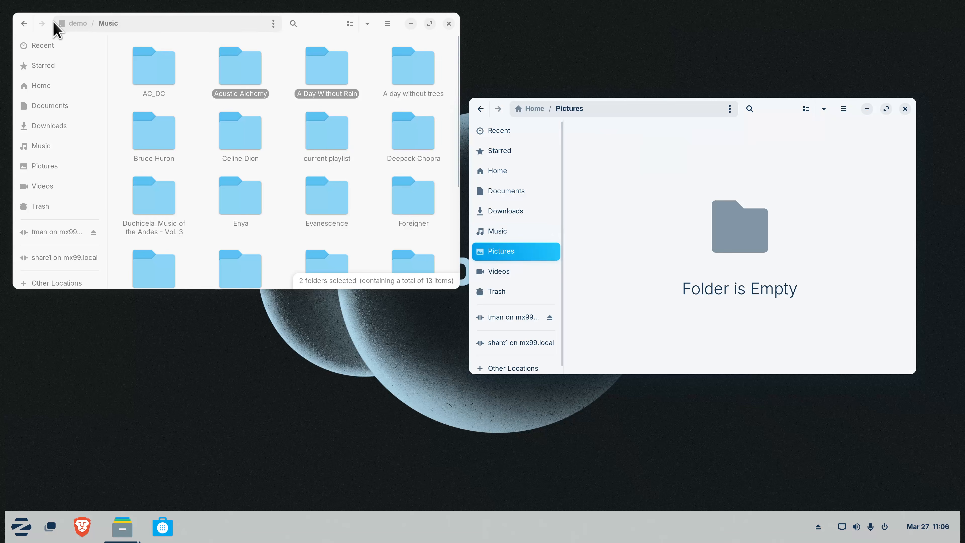
Drag wallpapers 1.jpg to 12.jpg from the demo WallPaper folder into local Pictures
left_click(83, 29)
scroll(246, 209, "down", 5)
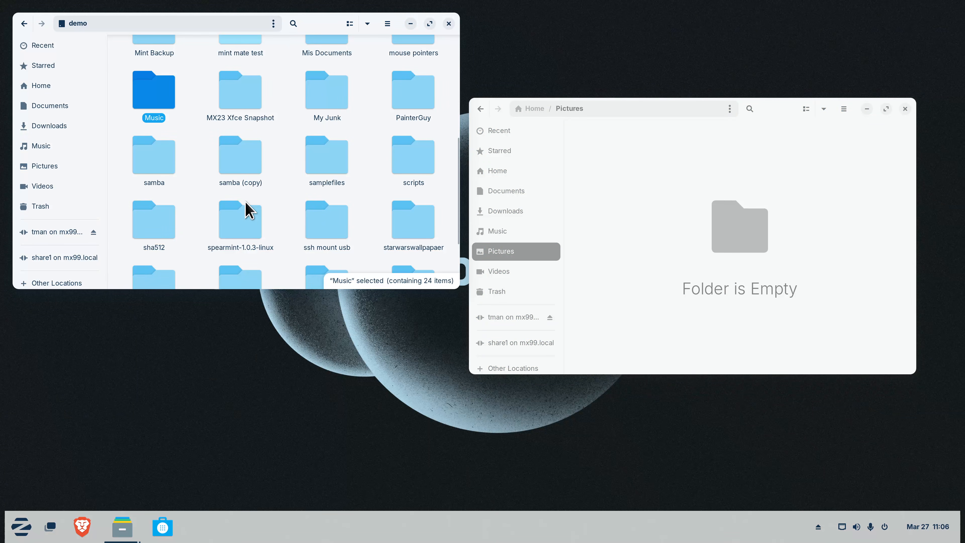
scroll(247, 209, "down", 3)
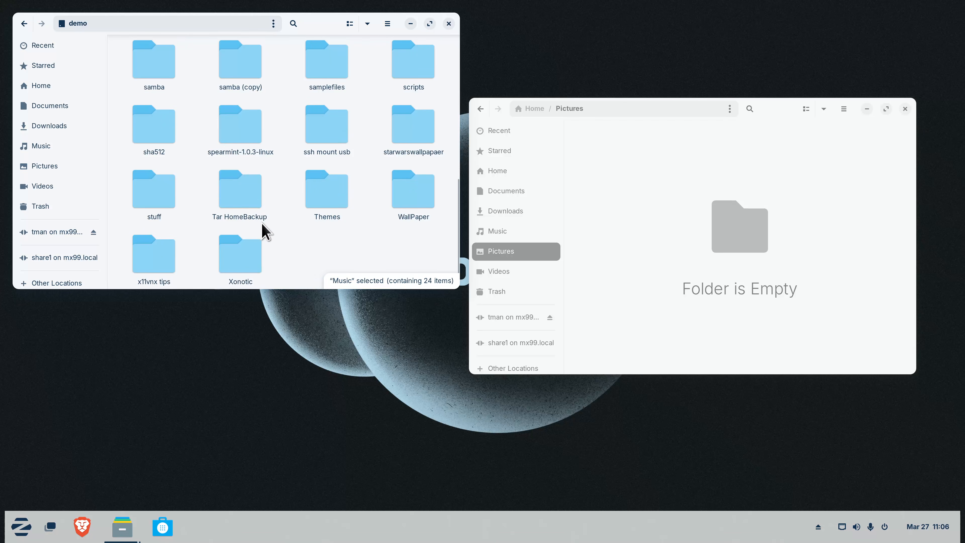
double_click(420, 187)
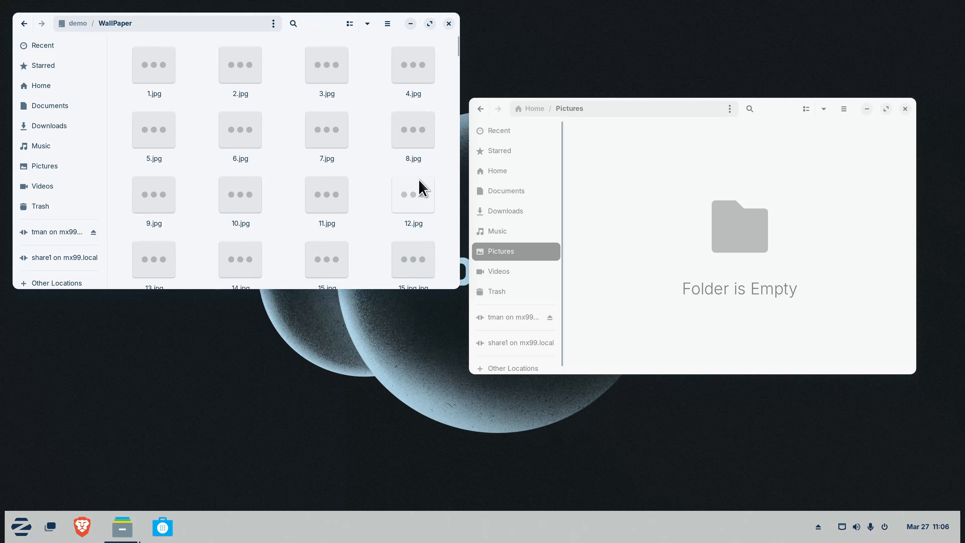
left_click_drag(113, 43, 438, 205)
left_click_drag(327, 82, 706, 159)
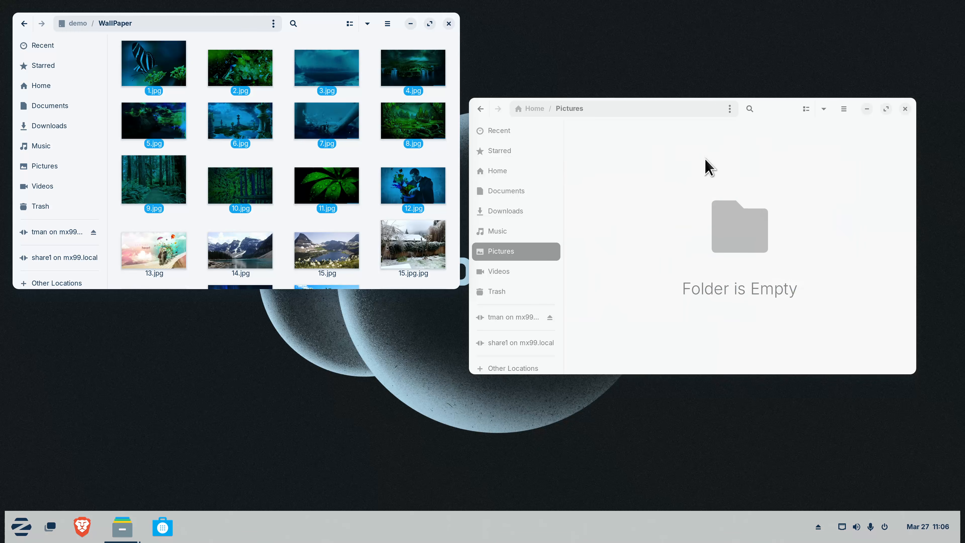
left_click(652, 329)
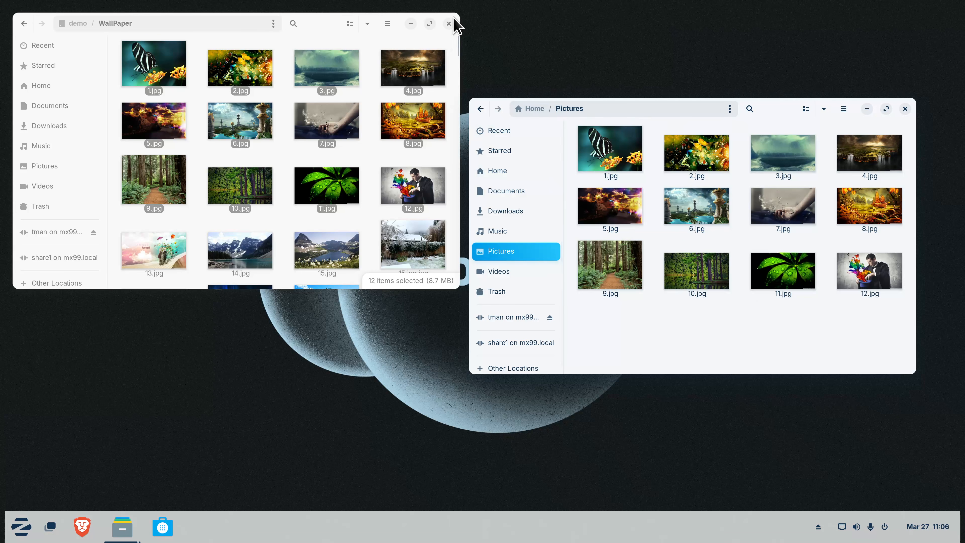
Close the WallPaper window and return the remaining window to Home
left_click(449, 23)
left_click_drag(774, 111, 509, 87)
left_click(226, 149)
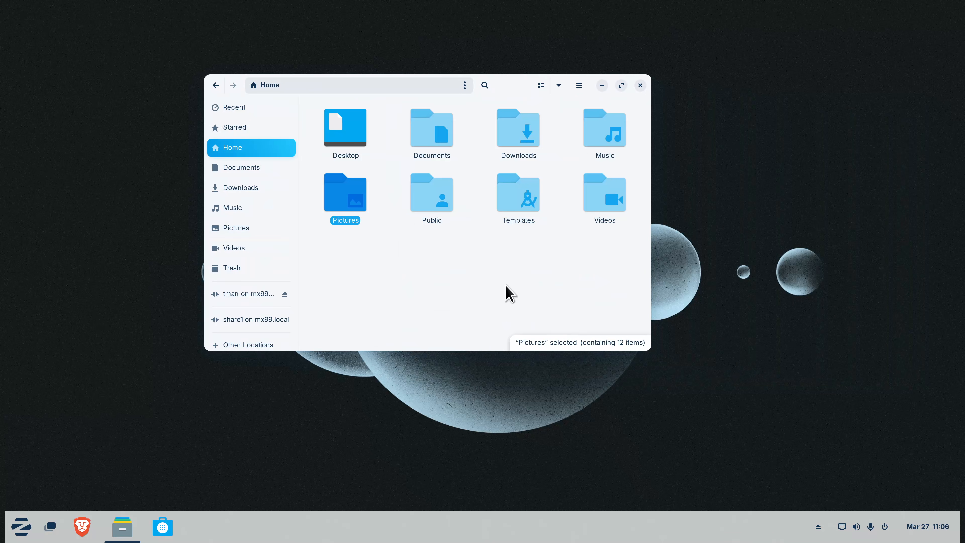
Compress the seven Home folders, excluding Videos, into a .tar.xz backup archive dated 3-27-25
key("ctrl+a")
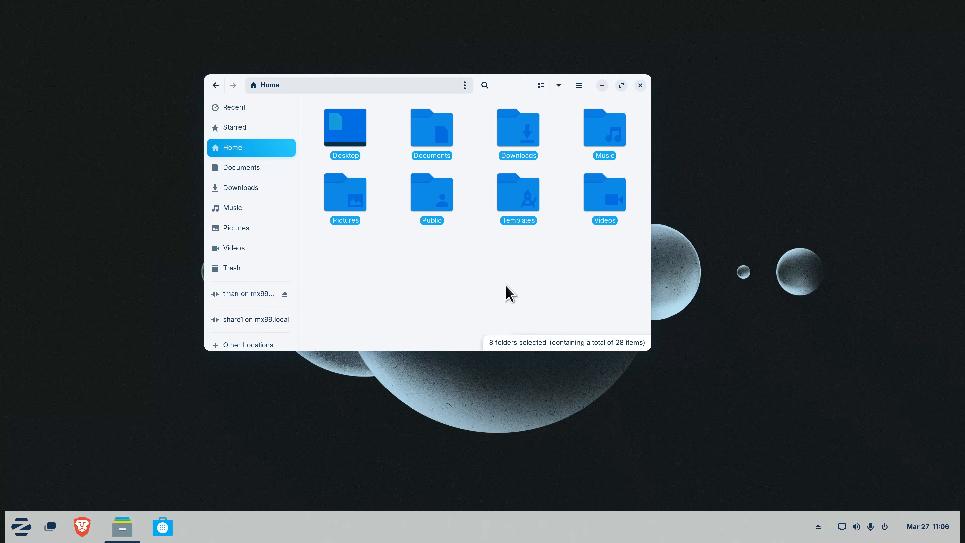
left_click(613, 204, "ctrl")
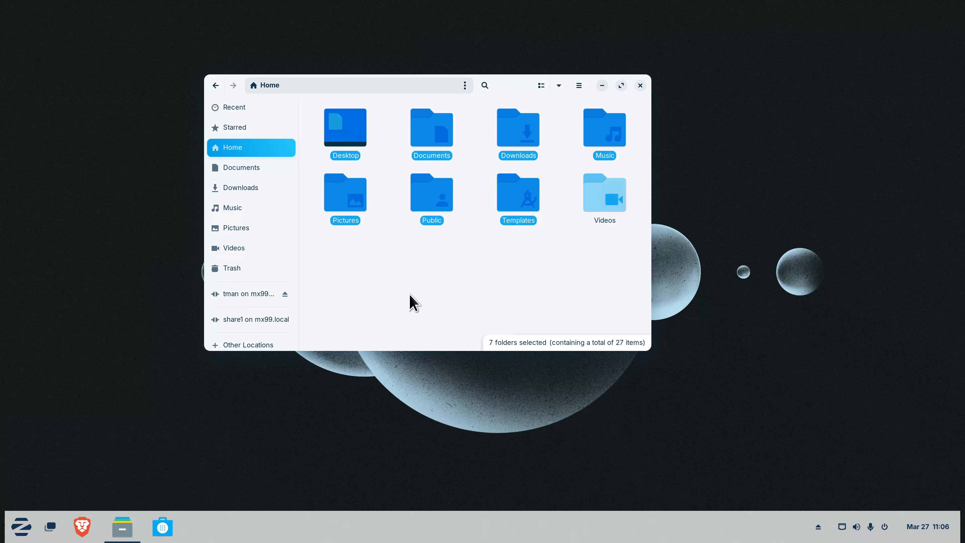
right_click(438, 193)
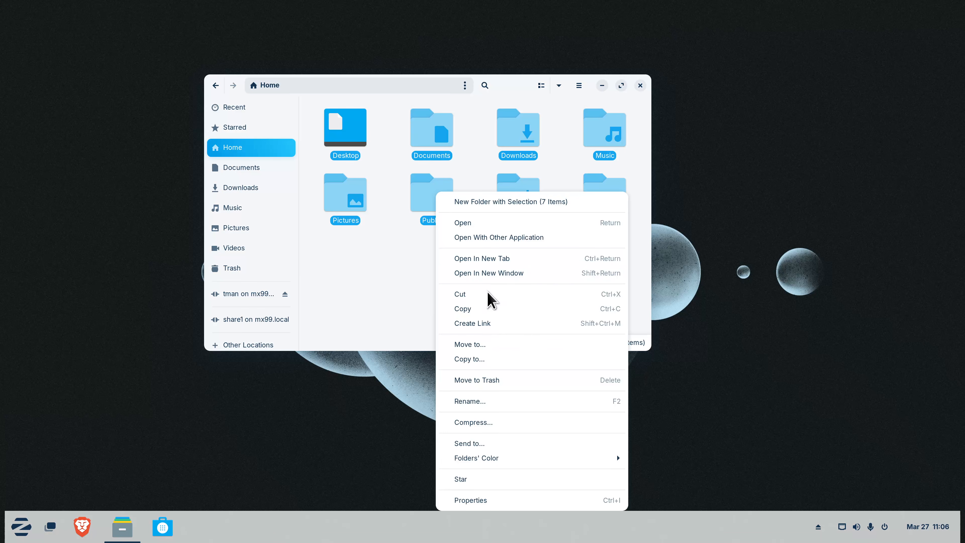
left_click(506, 422)
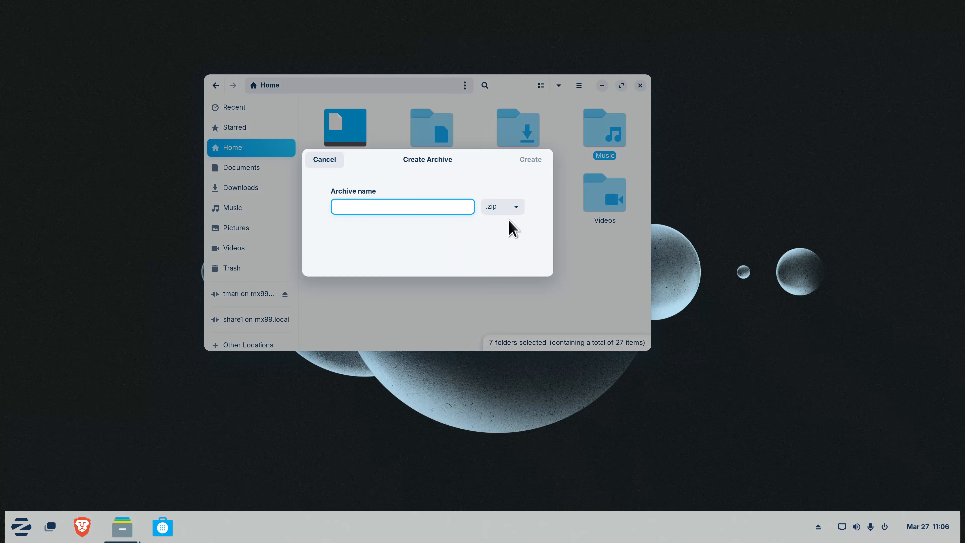
left_click(509, 209)
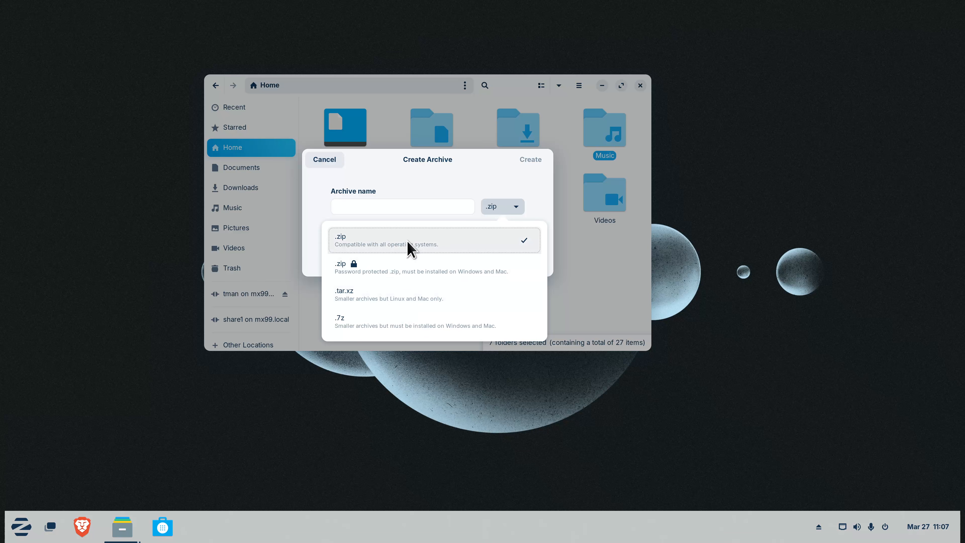
left_click(397, 300)
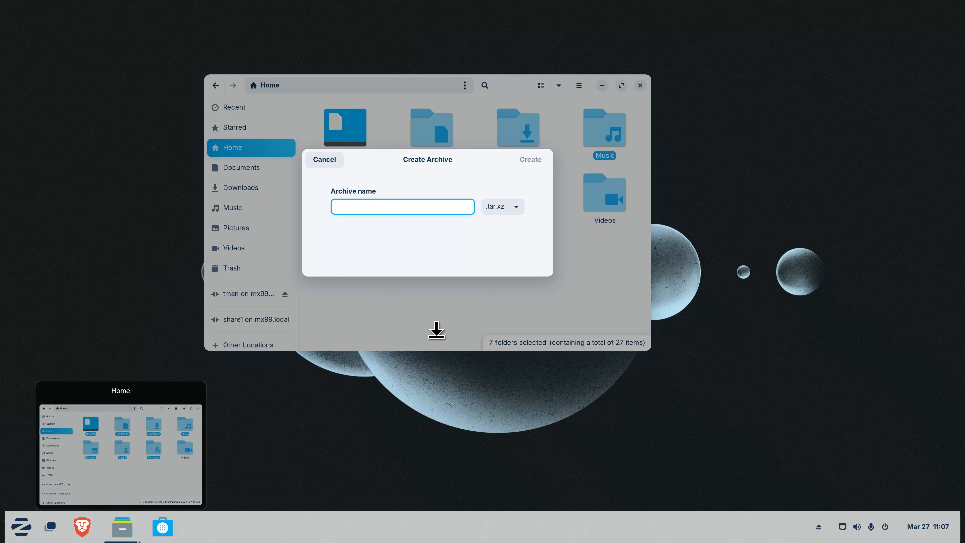
type("gary backup-3-27-25")
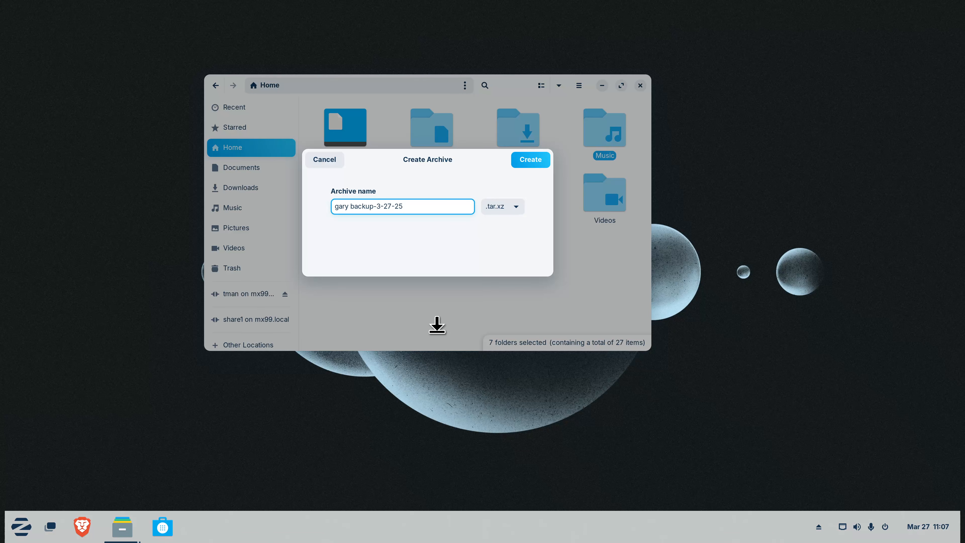
left_click(524, 160)
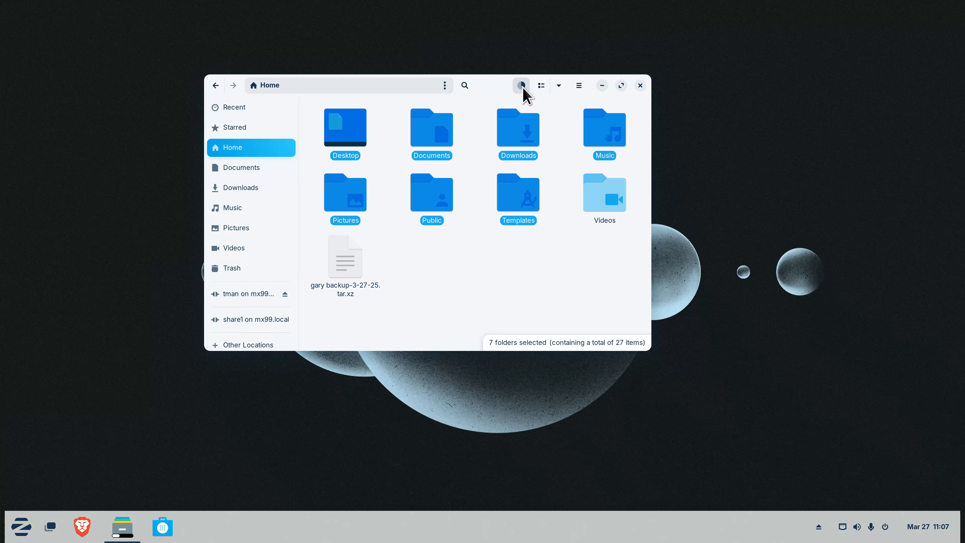
left_click(523, 88)
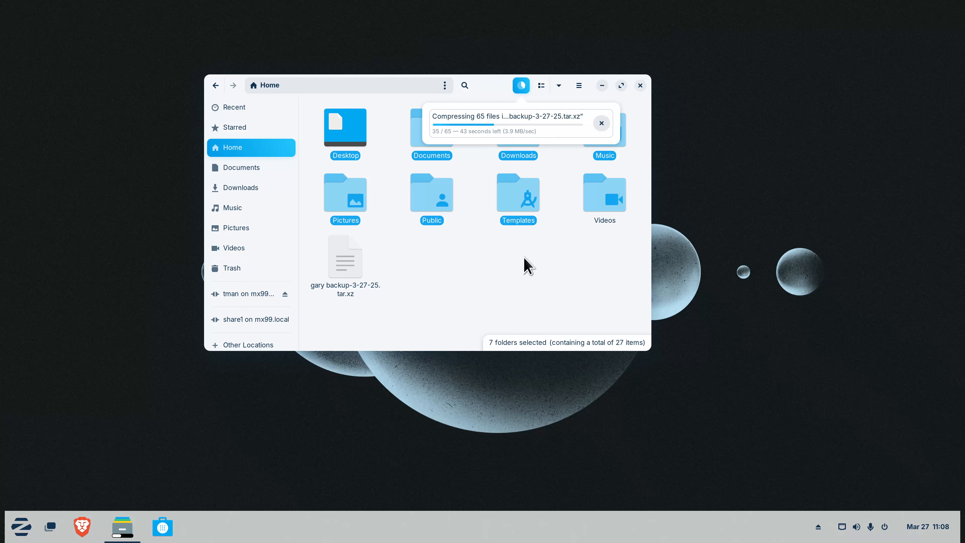
left_click(527, 266)
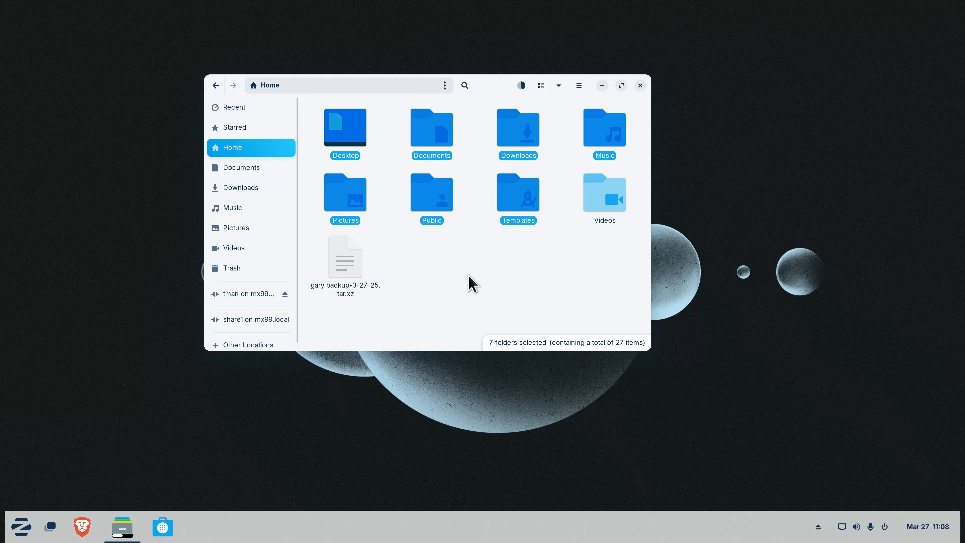
key("ctrl+minus")
key("ctrl+plus")
key("ctrl+plus")
key("ctrl+minus")
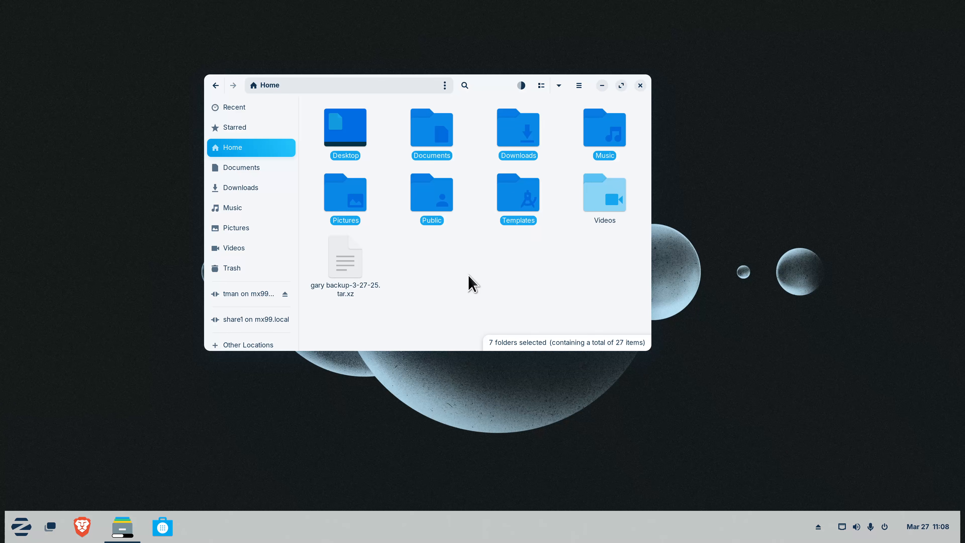
Maximize the Files window, restore it, then maximize it again
double_click(495, 86)
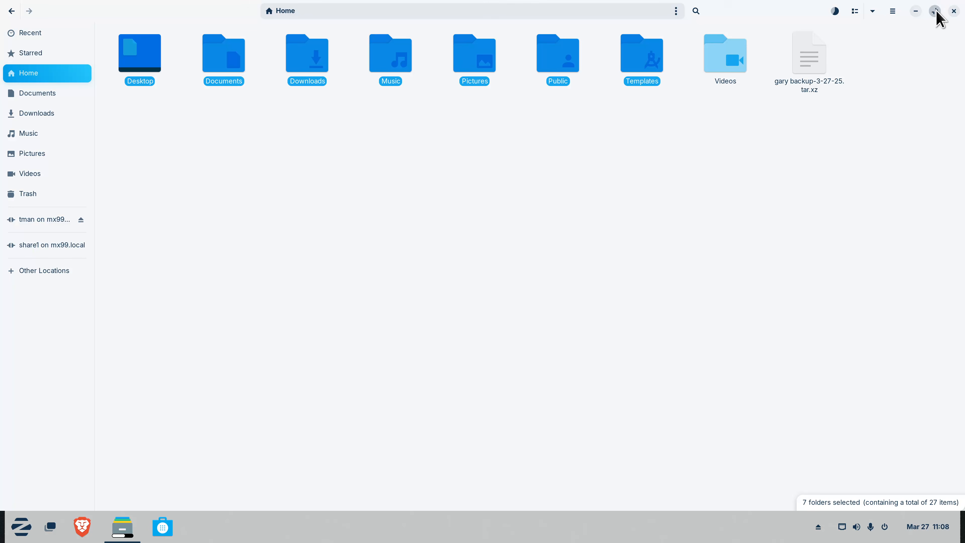
left_click(936, 12)
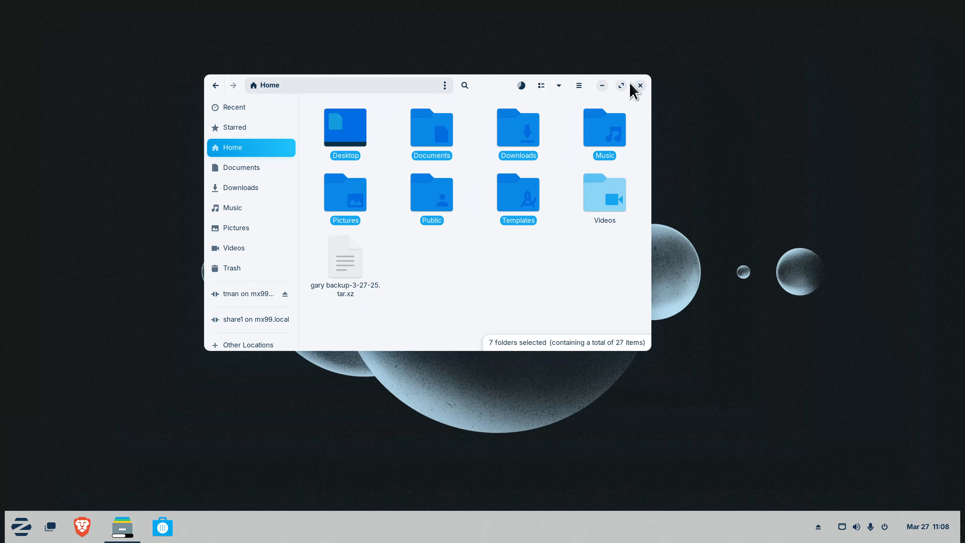
left_click(622, 86)
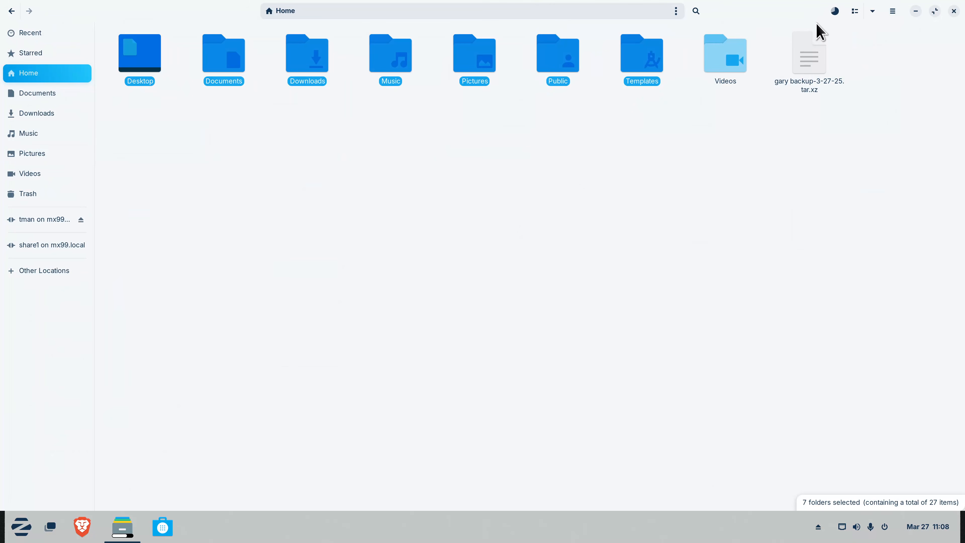
Open Pictures and quick-preview 12.jpg and 1.jpg
left_click(47, 155)
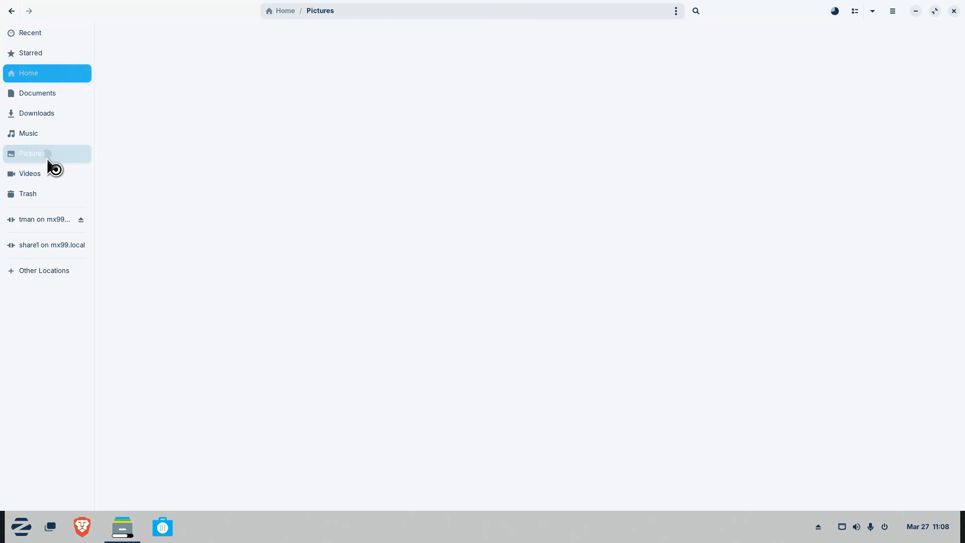
left_click(239, 117)
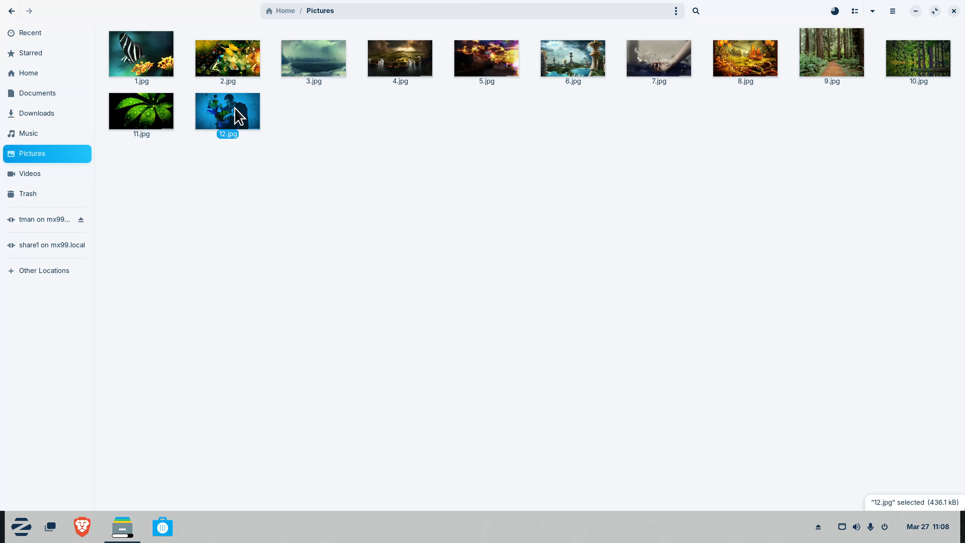
key("space")
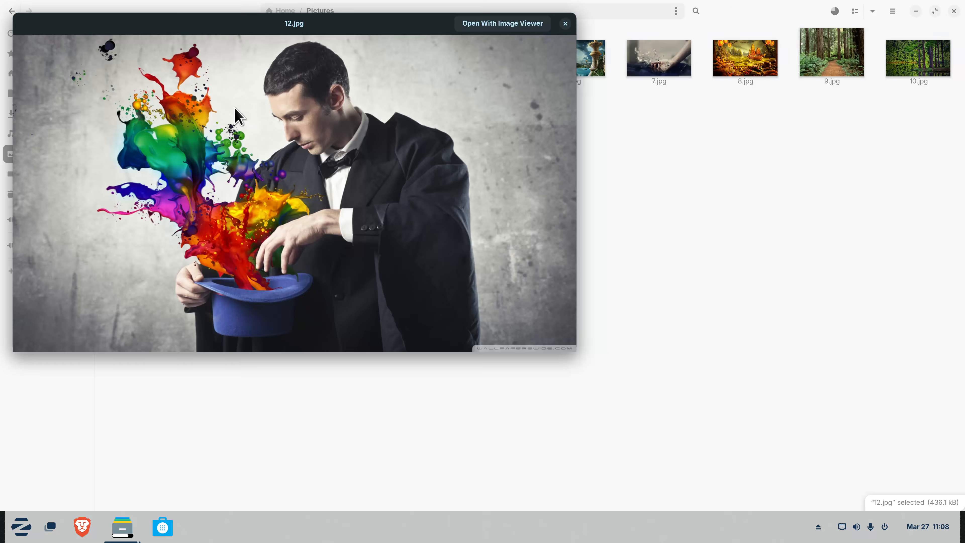
key("space")
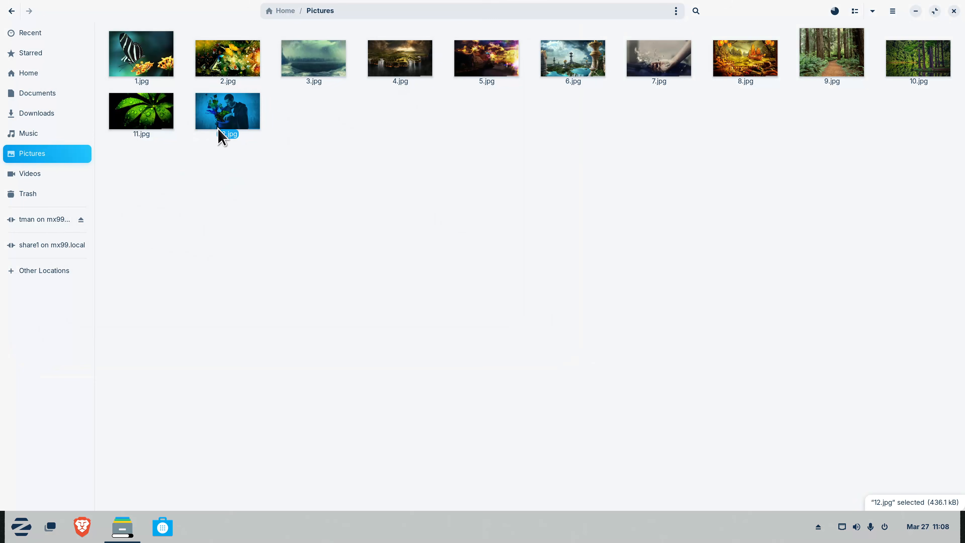
left_click(156, 65)
key("space")
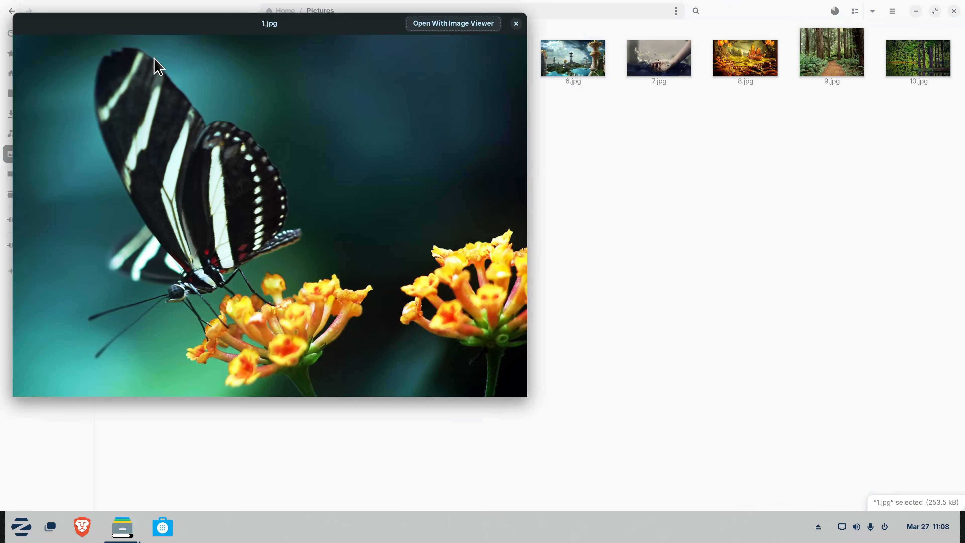
key("space")
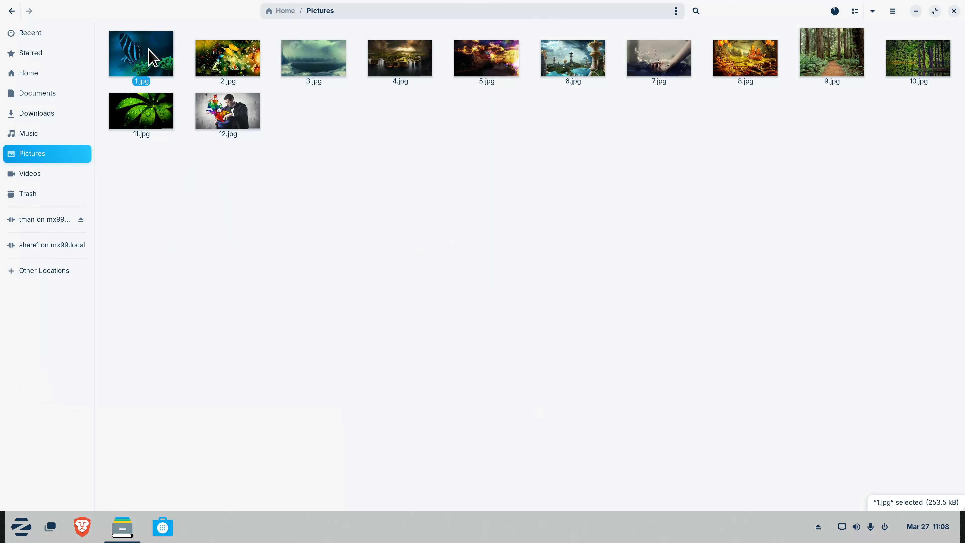
Open 1.jpg in Image Viewer and view its About box showing version 42.0
double_click(152, 57)
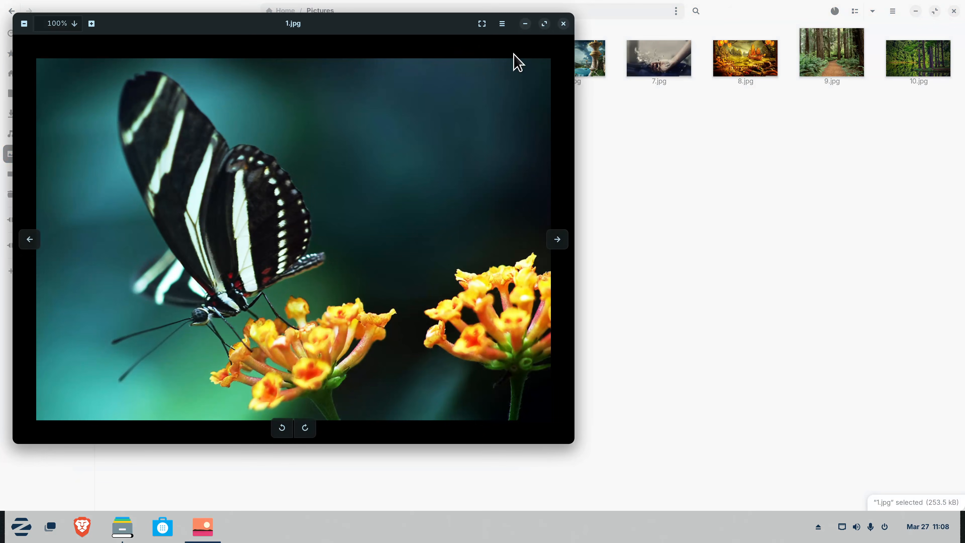
left_click(504, 25)
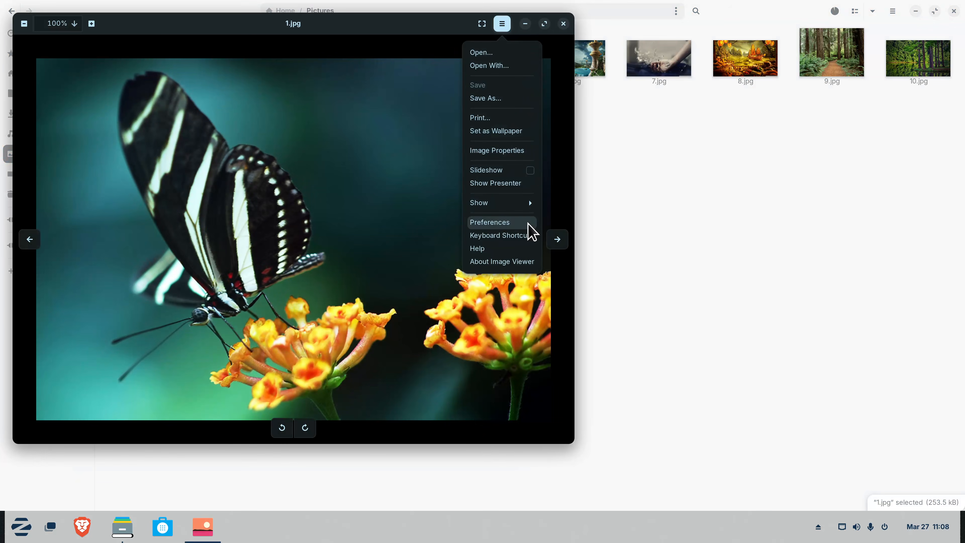
left_click(522, 262)
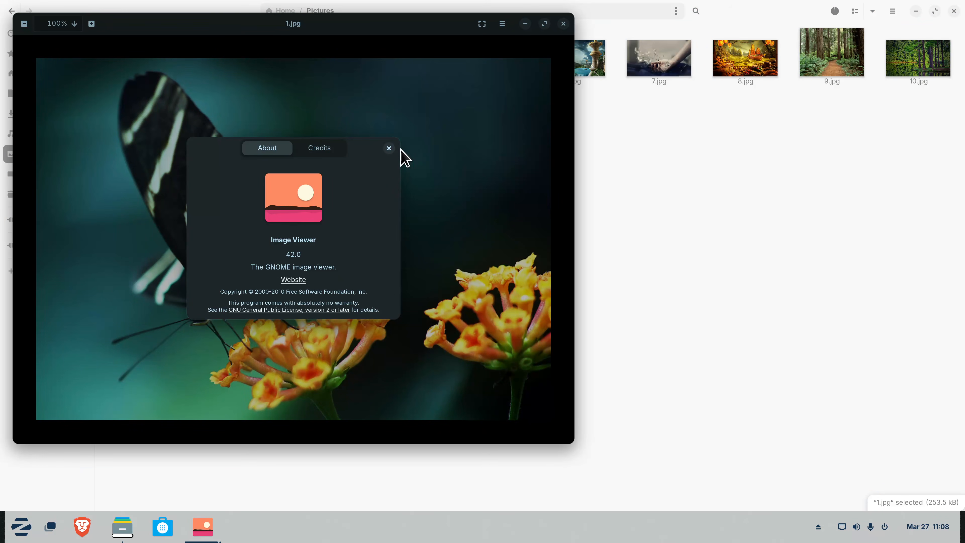
left_click(389, 148)
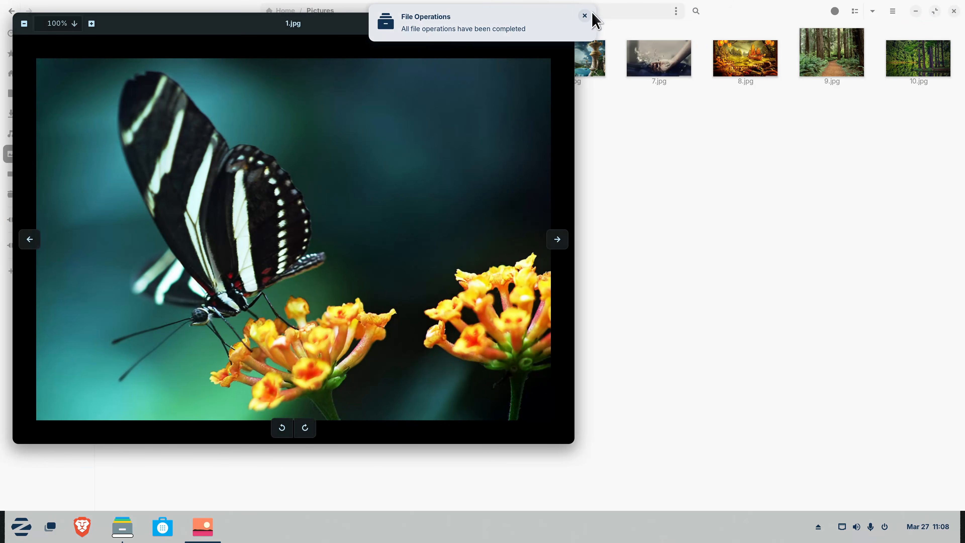
Dismiss the notification, close Image Viewer and go back to Home in Files
left_click(585, 16)
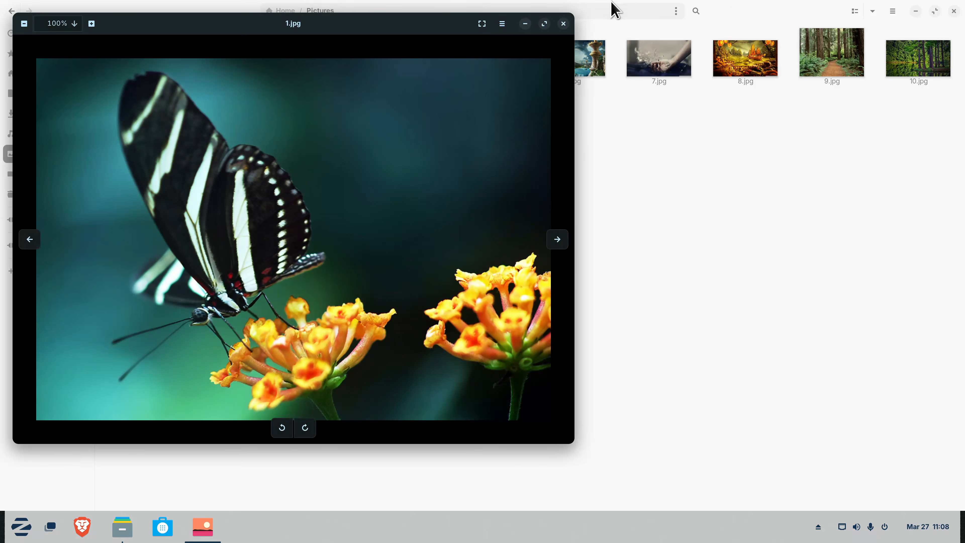
left_click(564, 24)
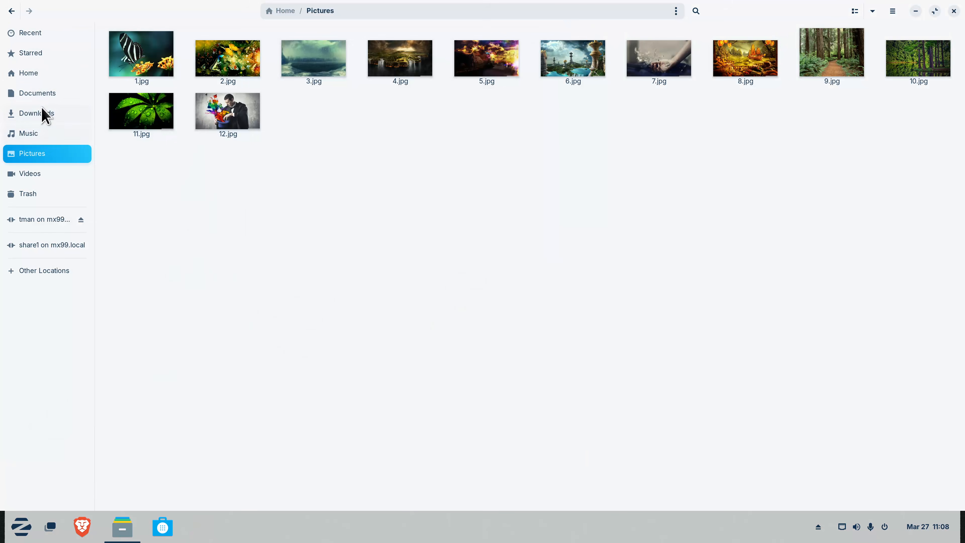
left_click(36, 76)
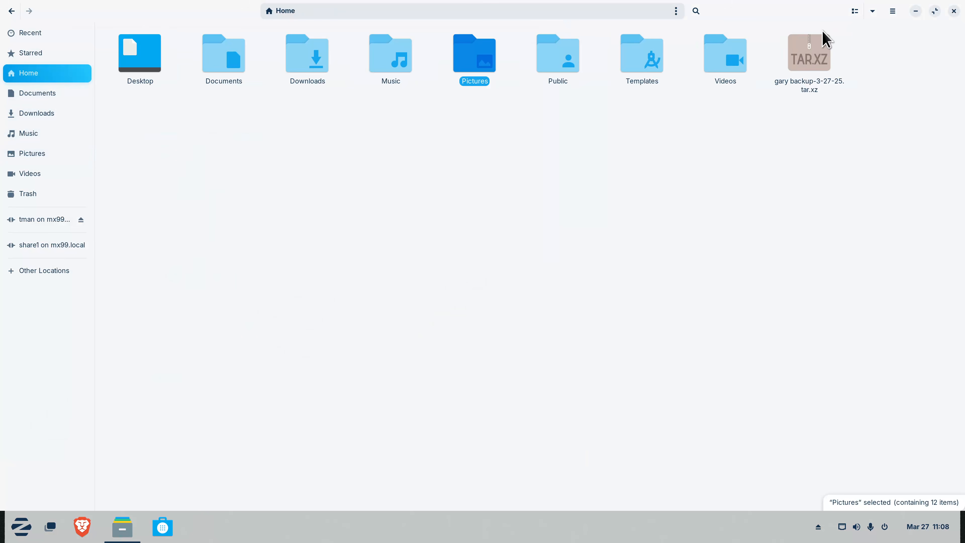
Check in Archive Manager that the tar.xz backup holds Desktop to Templates, then copy the archive
left_click(815, 53)
double_click(817, 55)
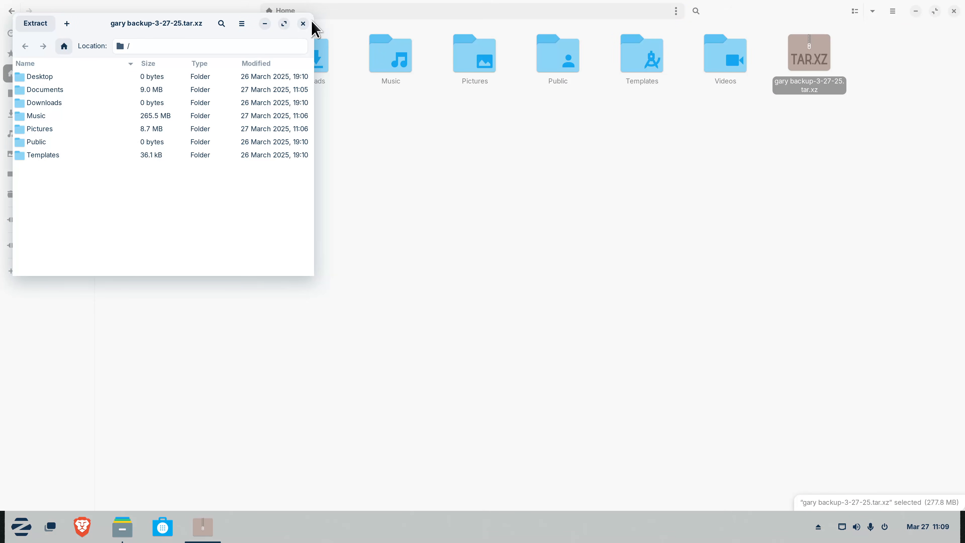
left_click(303, 23)
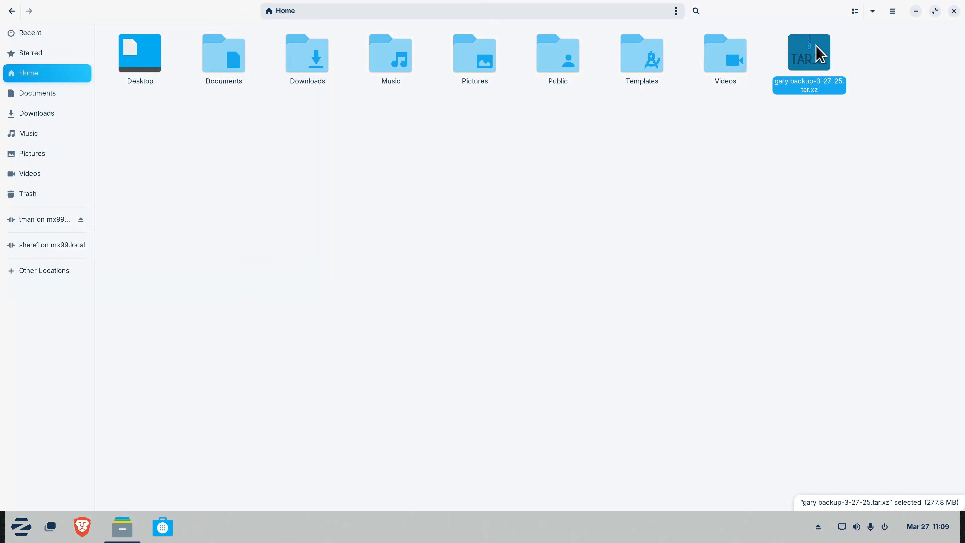
right_click(816, 48)
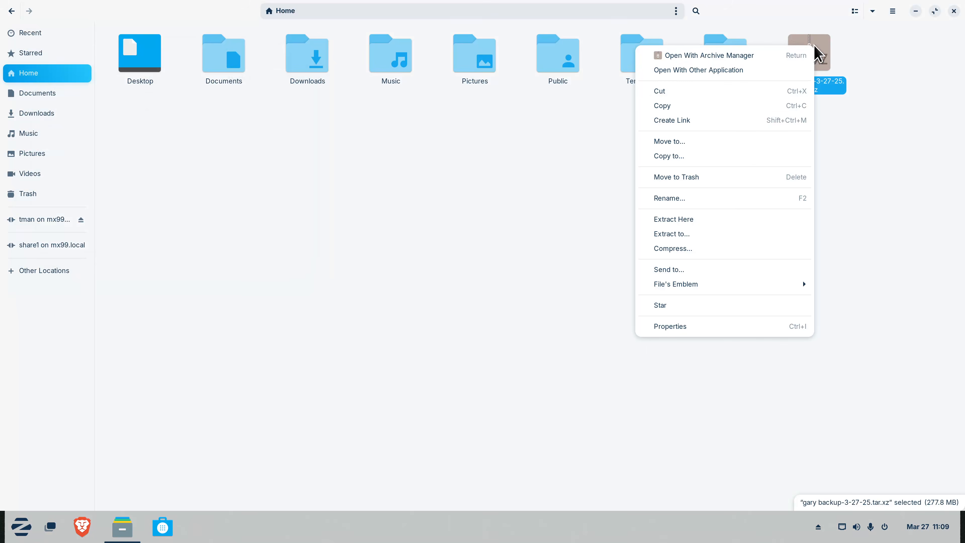
left_click(746, 109)
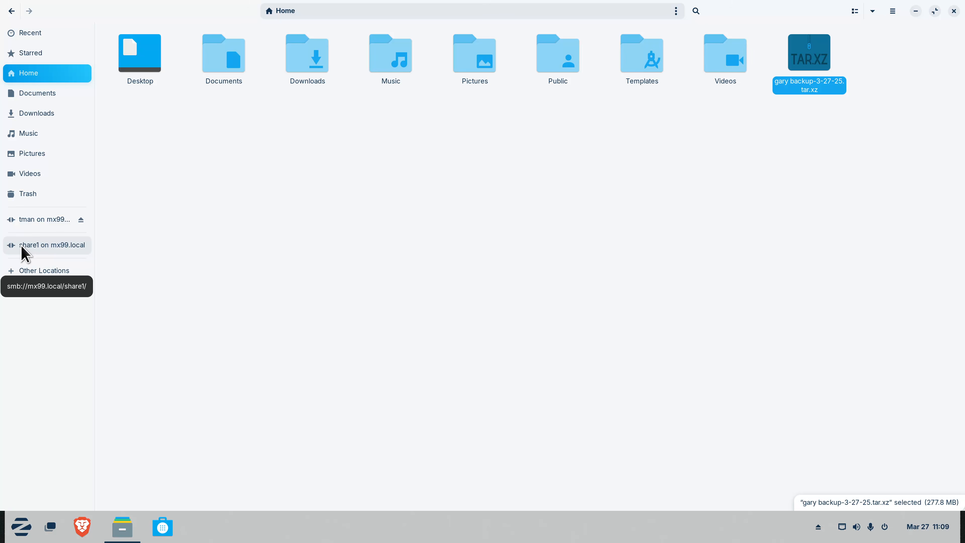
Paste the 277.8 MB 3-27-25 tar.xz backup into zorin1733 on mx99.local, then return Home
left_click(35, 220)
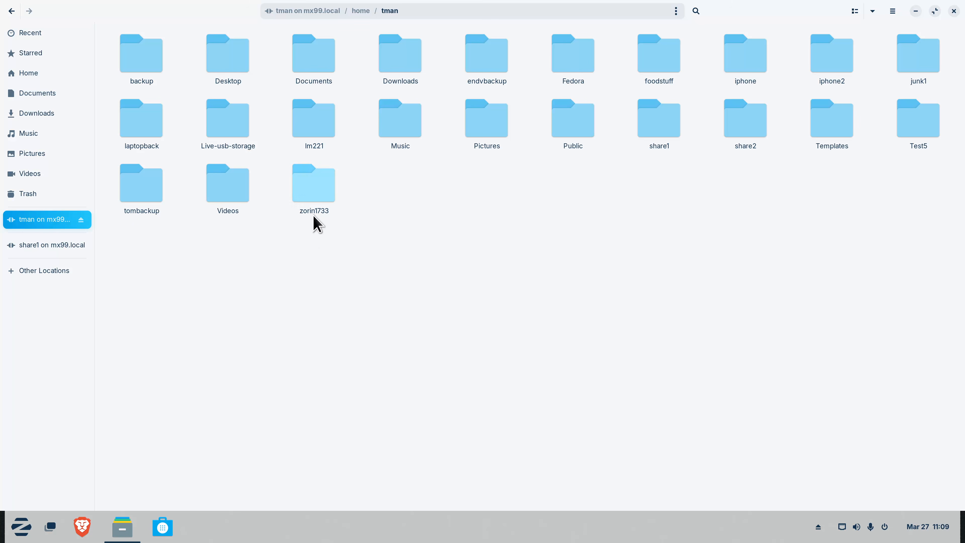
double_click(314, 190)
right_click(299, 116)
left_click(341, 197)
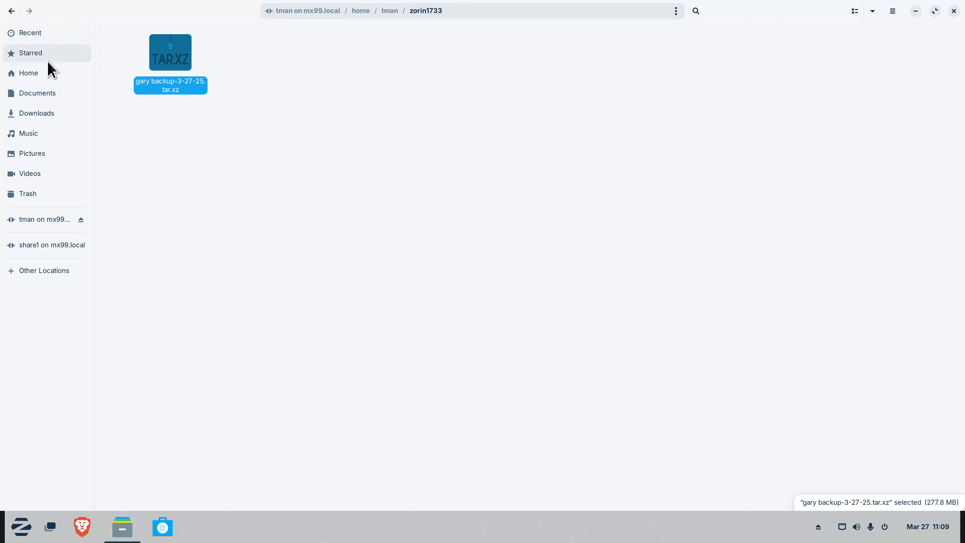
left_click(49, 76)
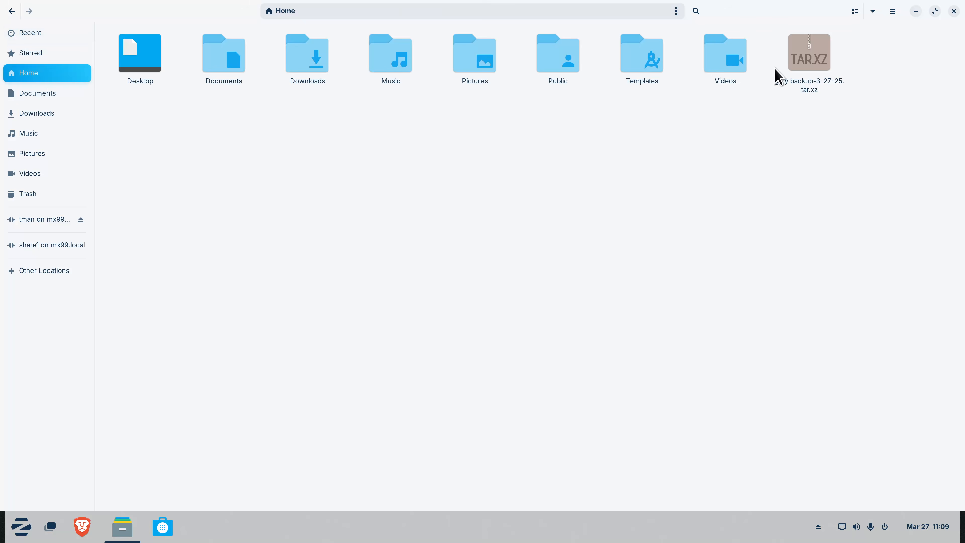
Confirm the backup tar.xz archive is 277.8 MB in Properties, then unmaximize the Files window
right_click(807, 55)
left_click(689, 337)
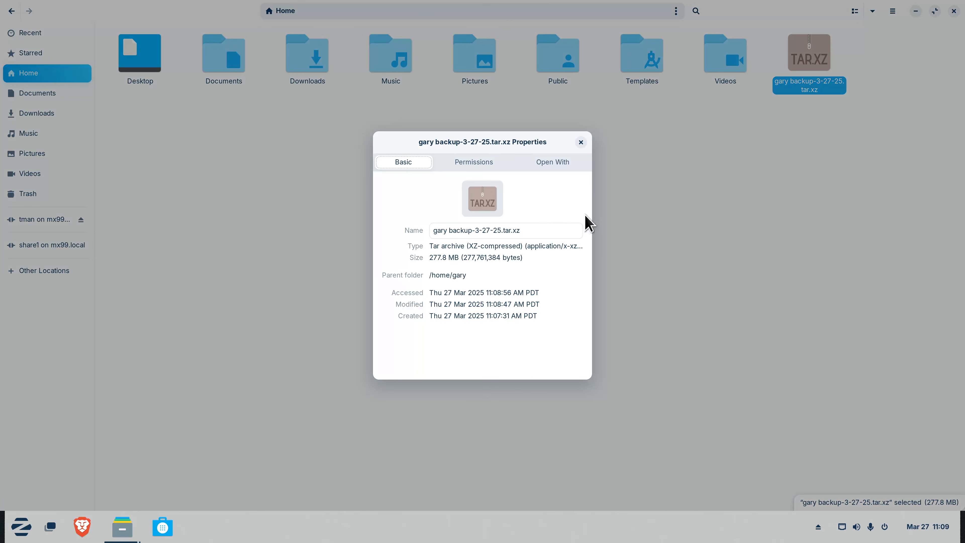
left_click(581, 142)
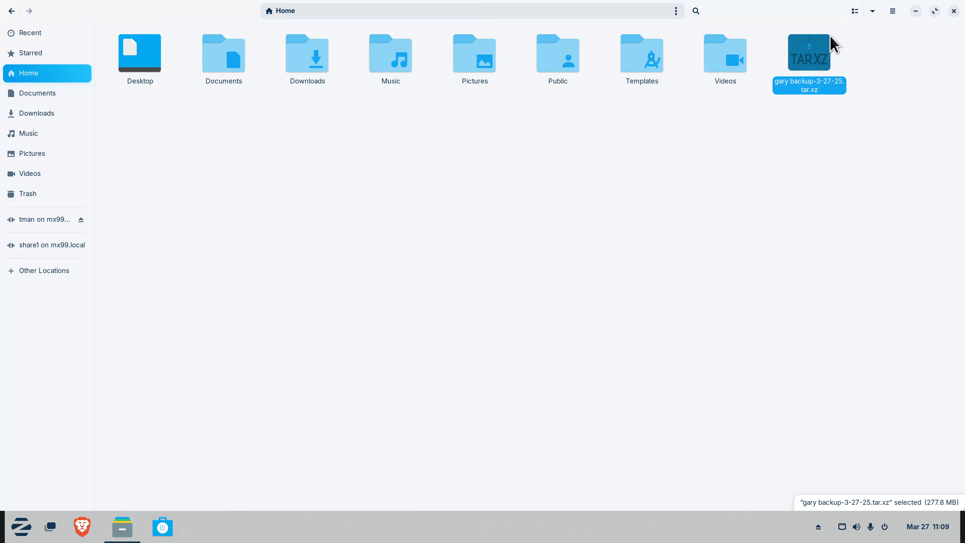
double_click(777, 15)
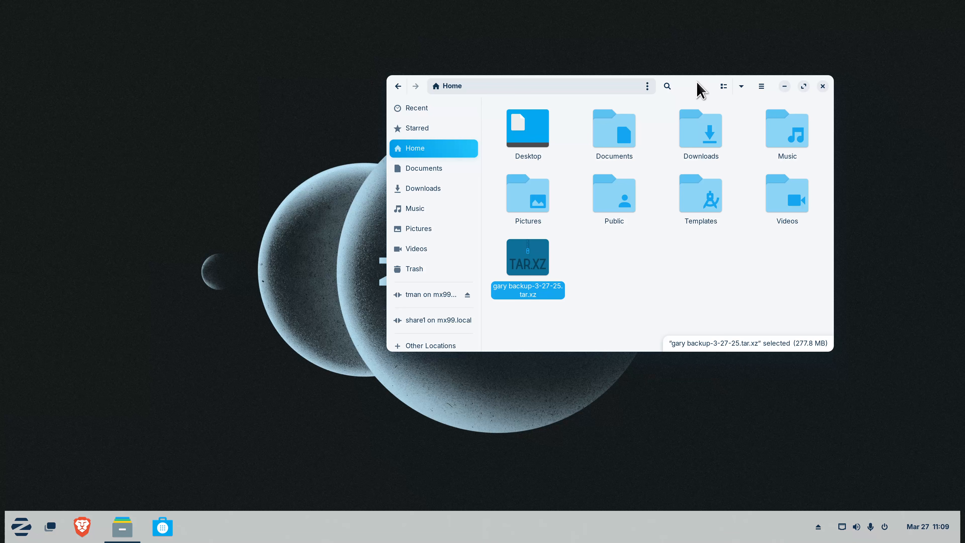
Try snapping and restoring the Files window, leaving it maximized to fill the screen
left_click_drag(700, 91, 678, 5)
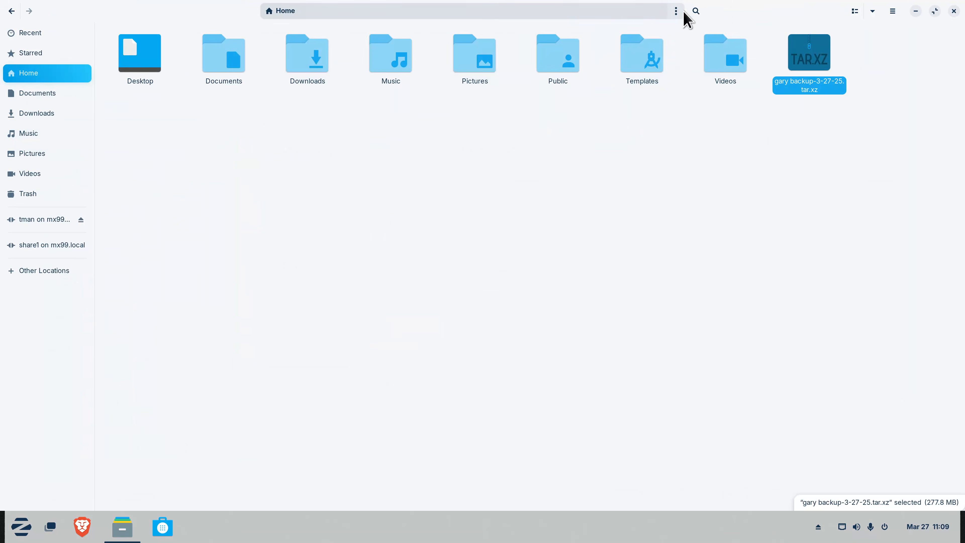
left_click_drag(767, 11, 433, 75)
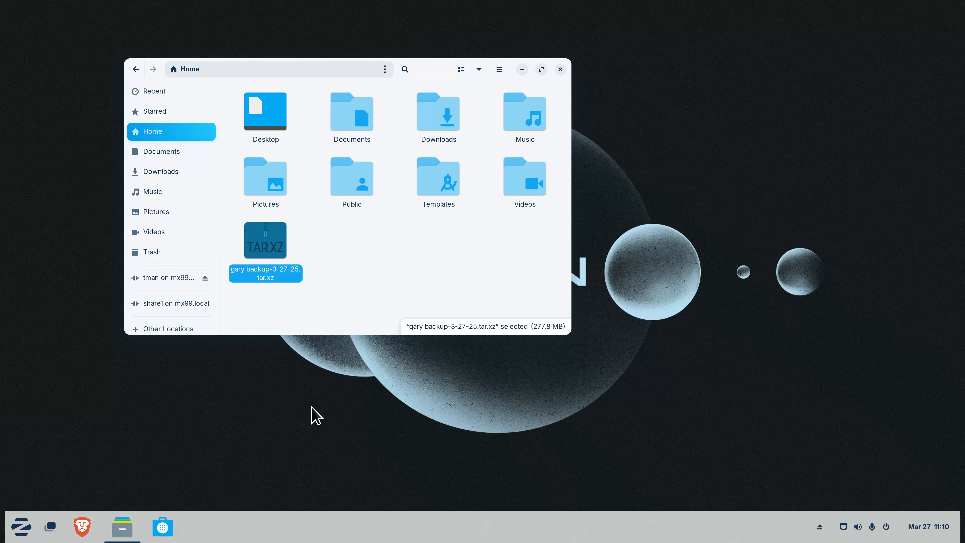
double_click(432, 70)
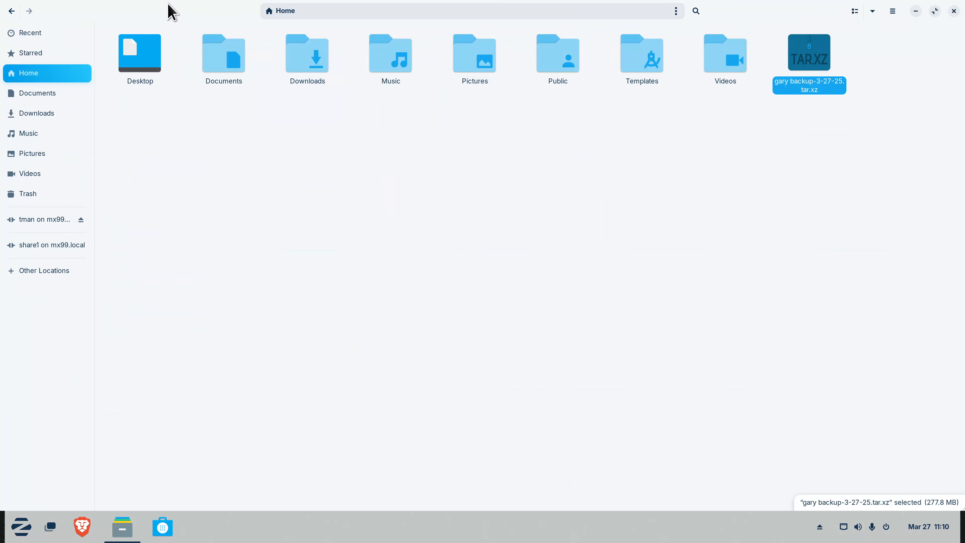
double_click(171, 11)
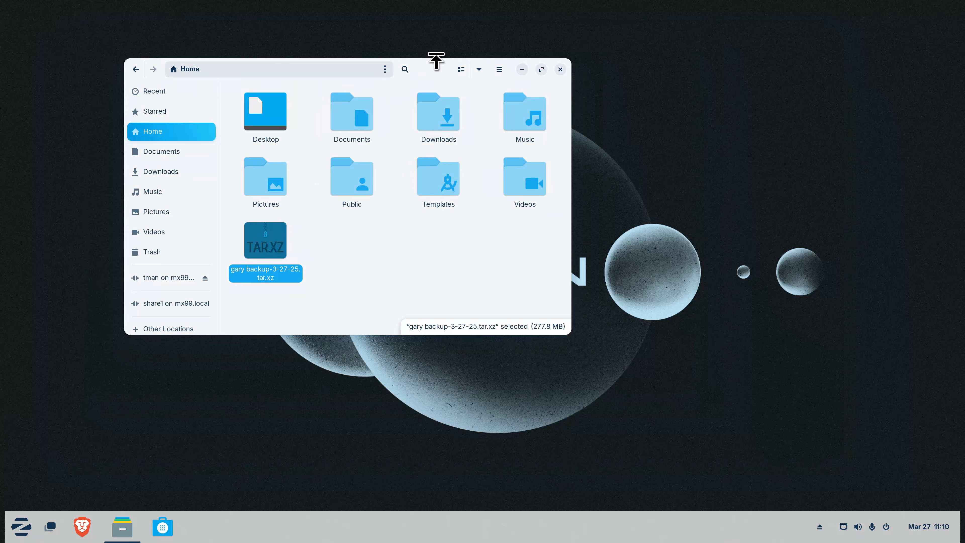
double_click(441, 71)
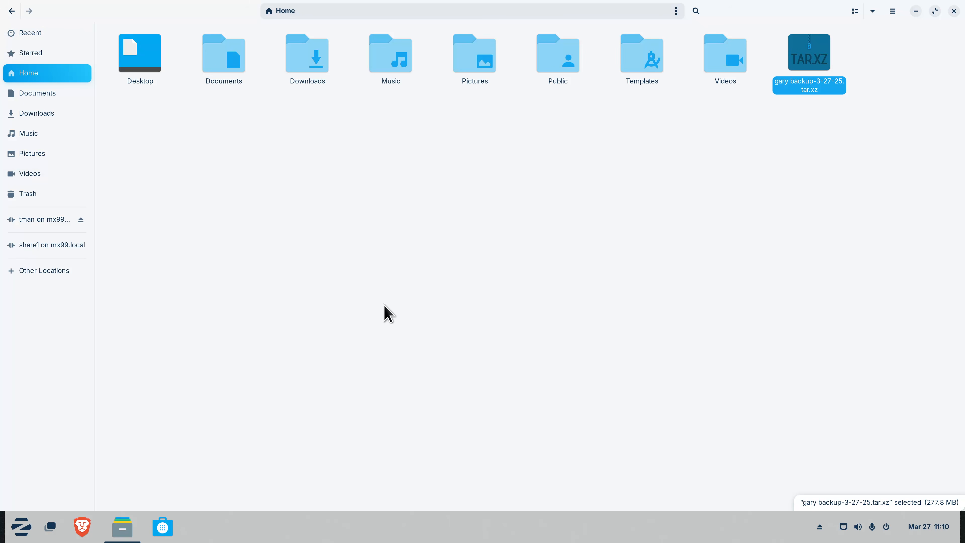
Create a 'backup' folder in Home, move the tar.xz archive into it, and return to Home
right_click(698, 104)
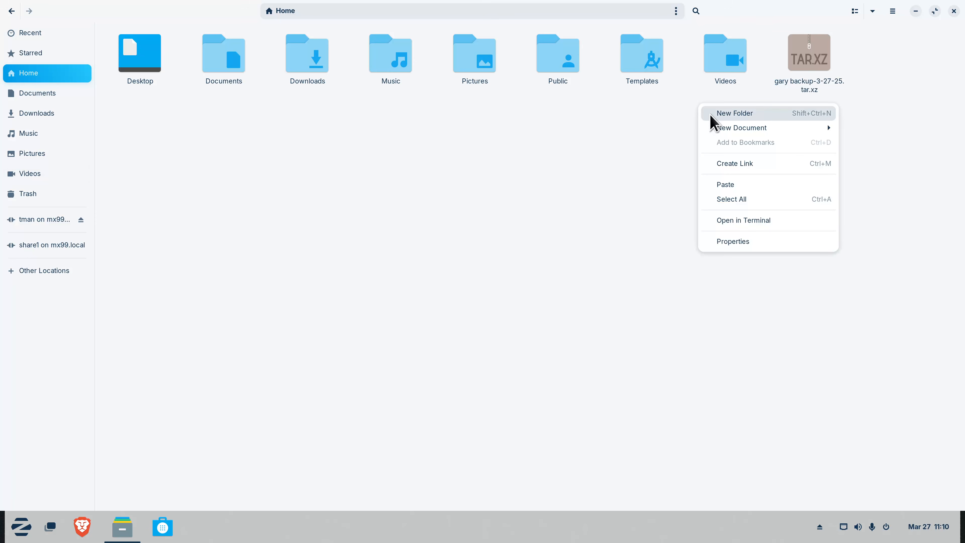
left_click(718, 116)
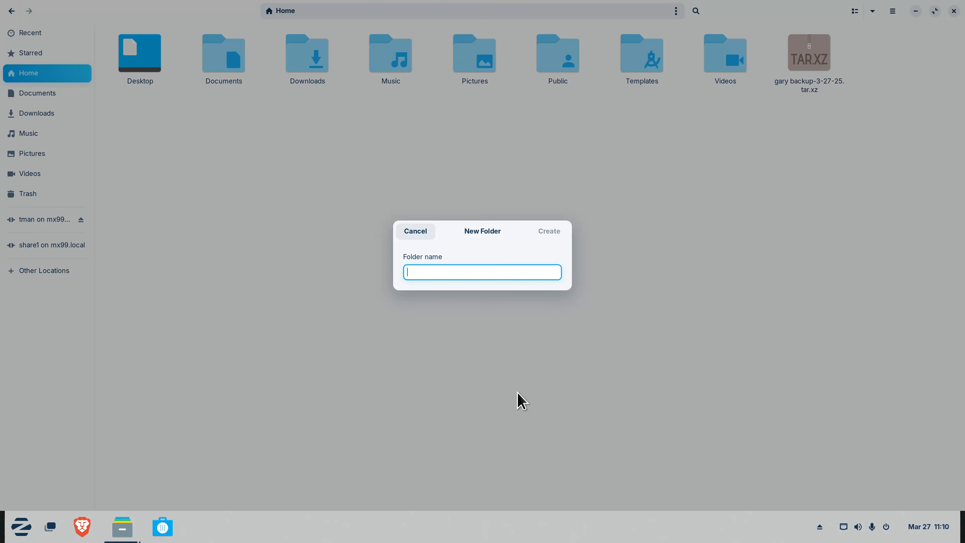
type("backup")
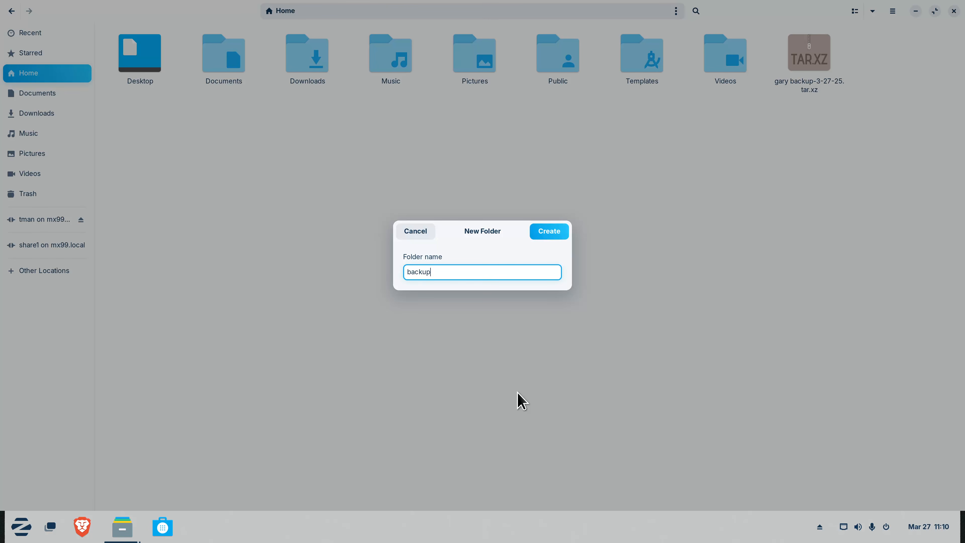
key("Return")
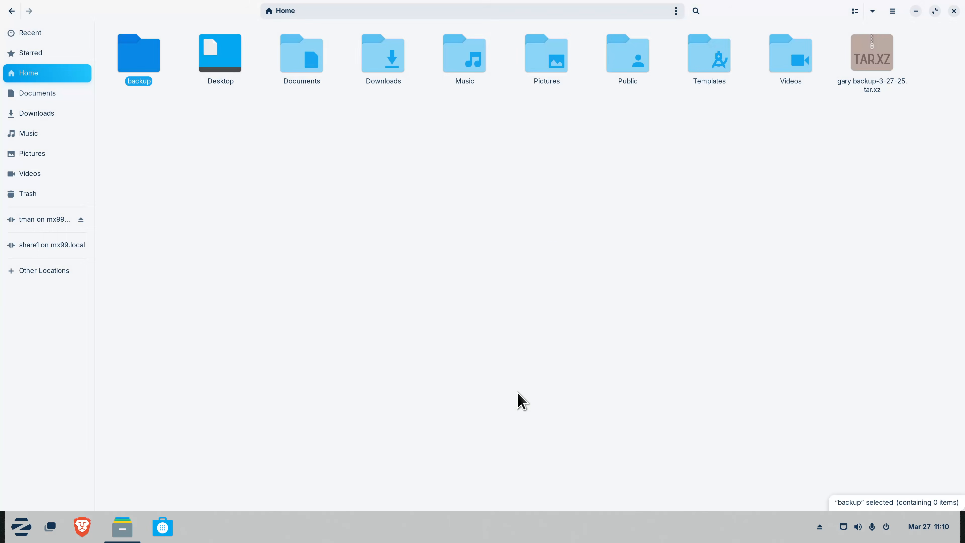
left_click_drag(885, 58, 181, 87)
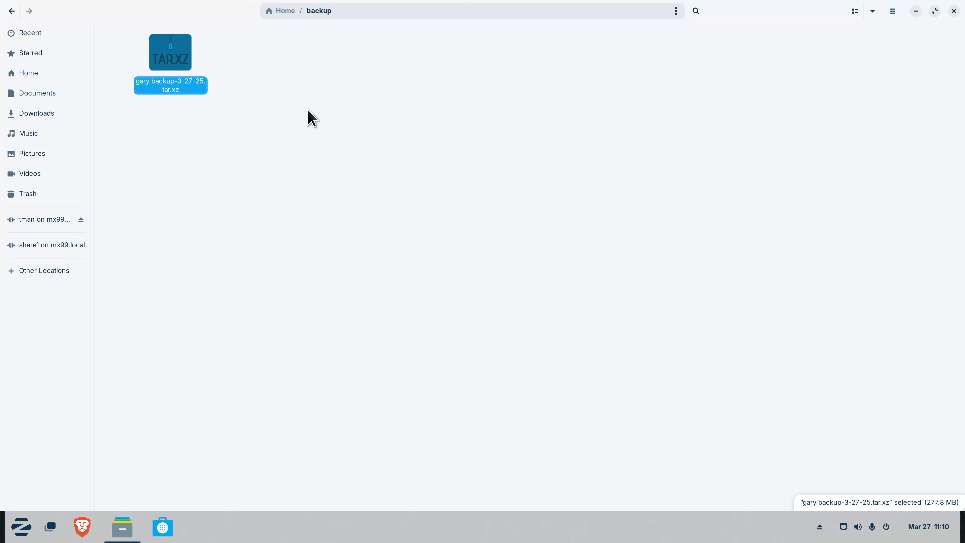
left_click(45, 74)
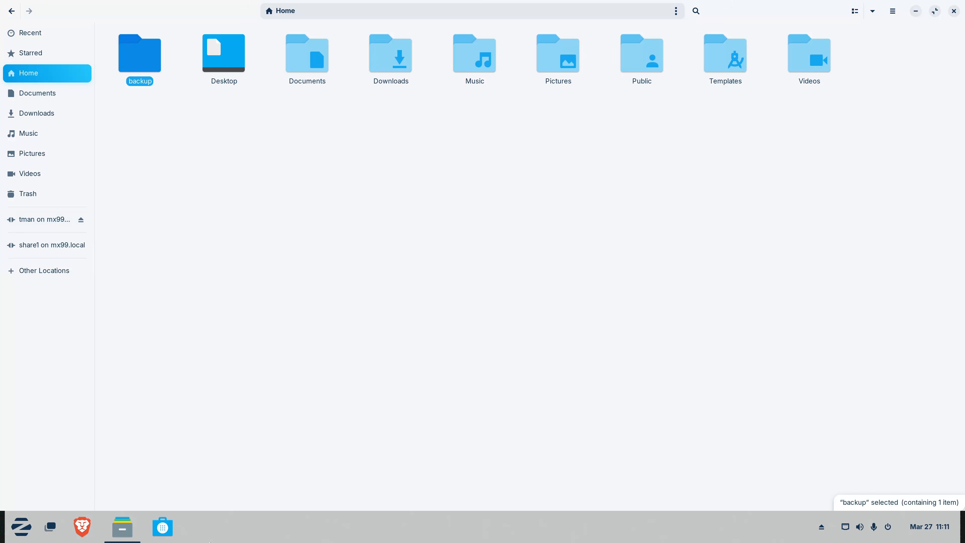
Close Files and search the application menu for 'te', then dismiss the menu
left_click(950, 10)
left_click(17, 527)
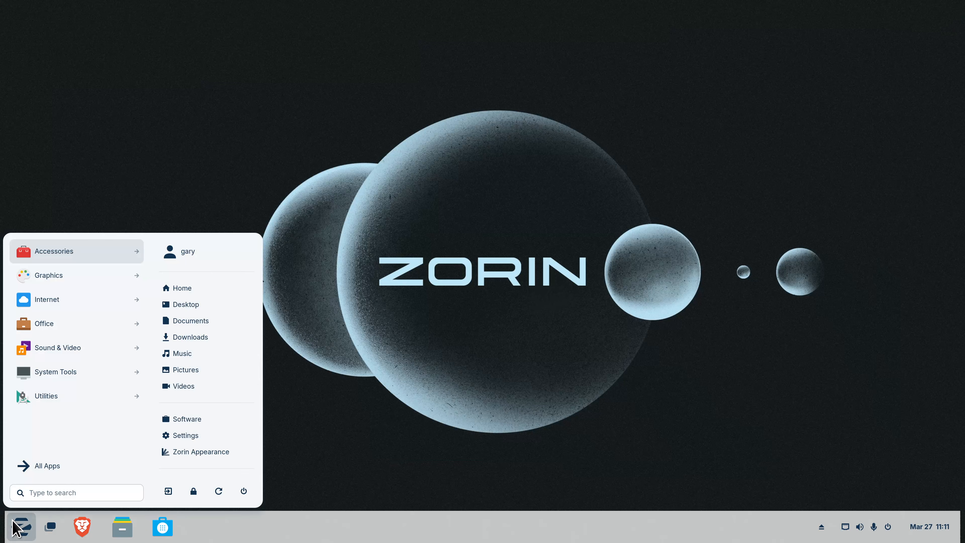
type("te")
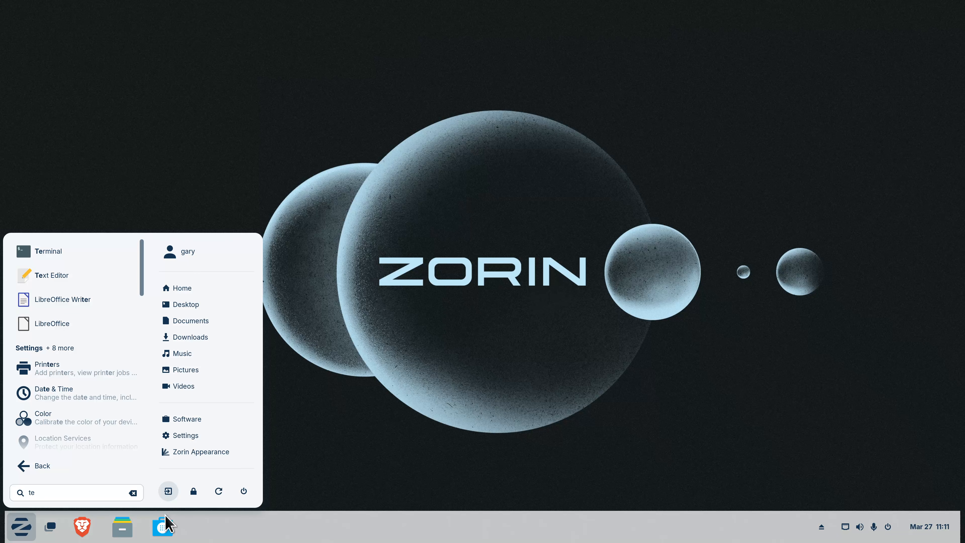
scroll(142, 269, "down", 5)
left_click(249, 72)
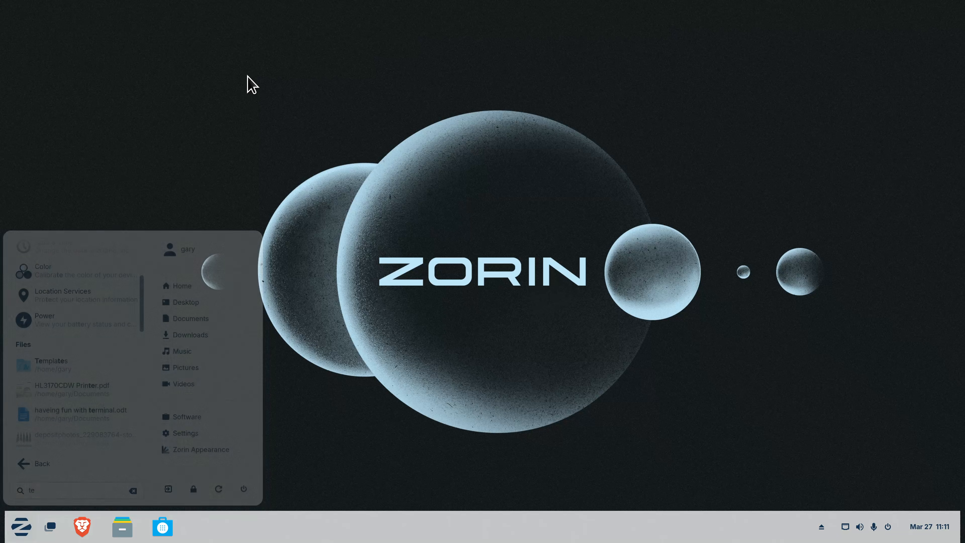
Pin Terminal to the dash, launch it, and move its window toward the screen centre
left_click(18, 530)
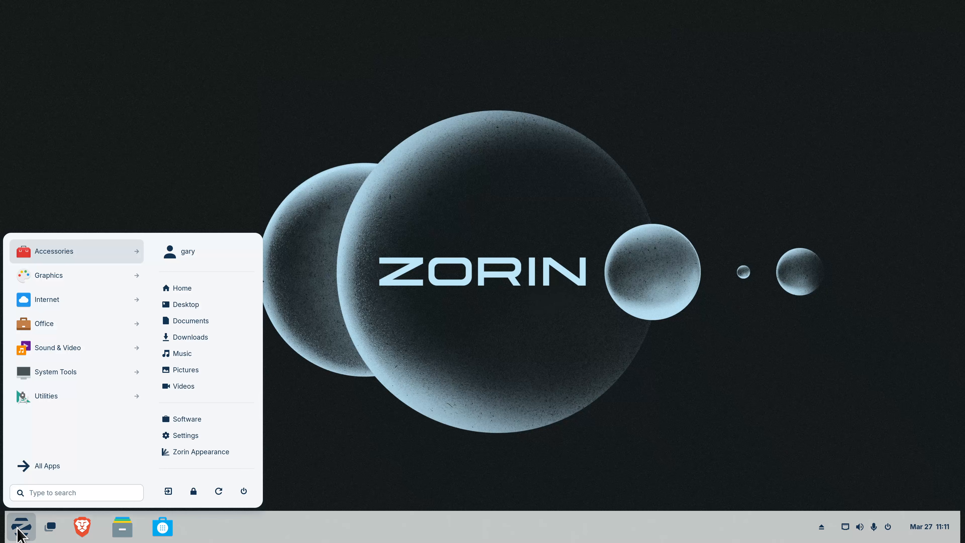
type("te")
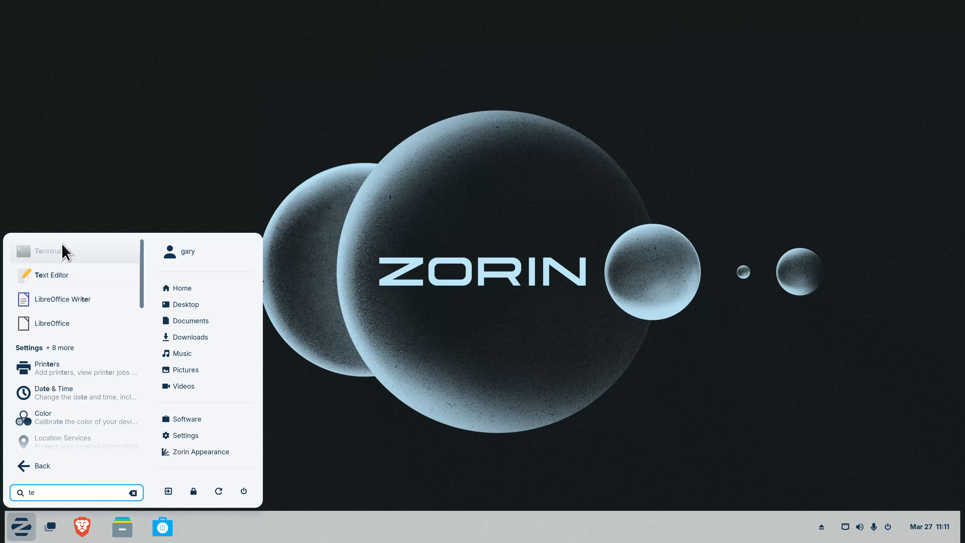
right_click(63, 254)
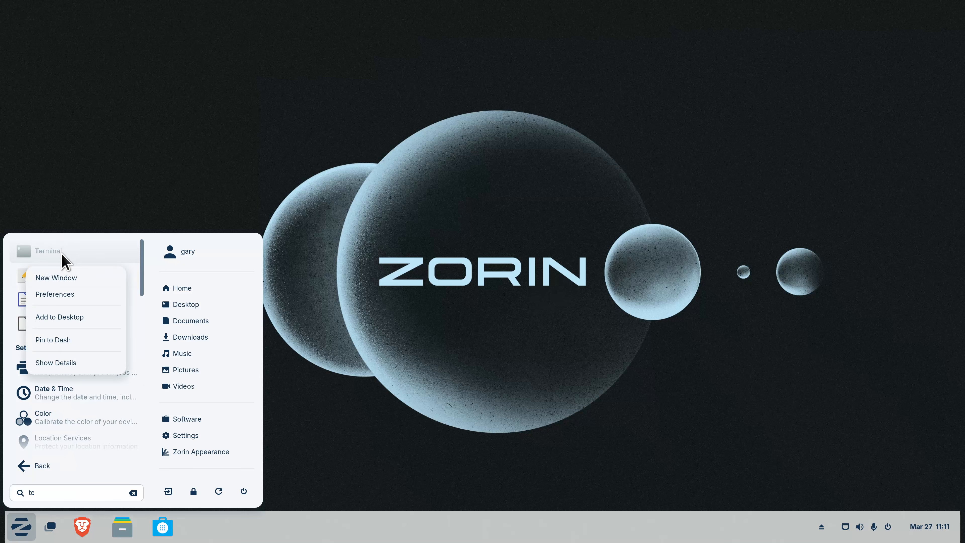
left_click(82, 340)
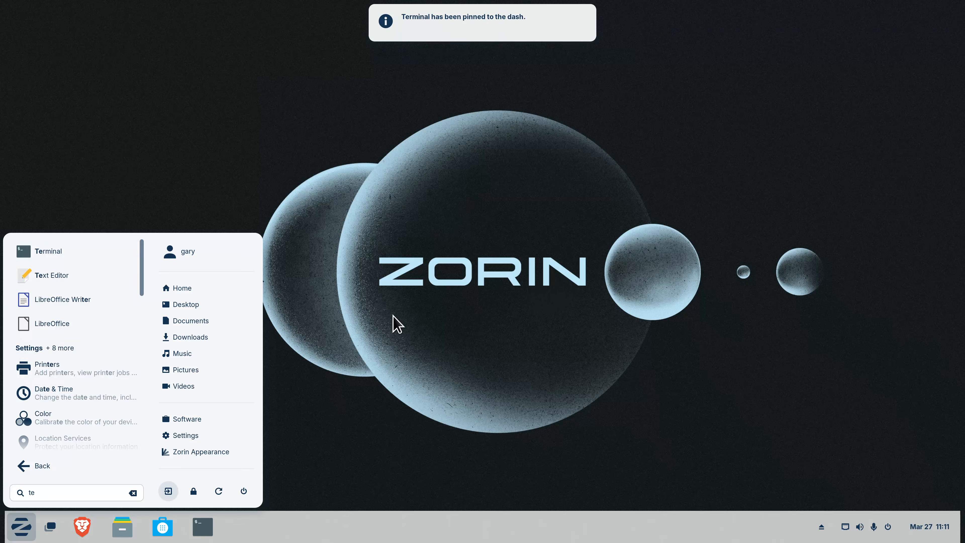
left_click(394, 324)
left_click(213, 526)
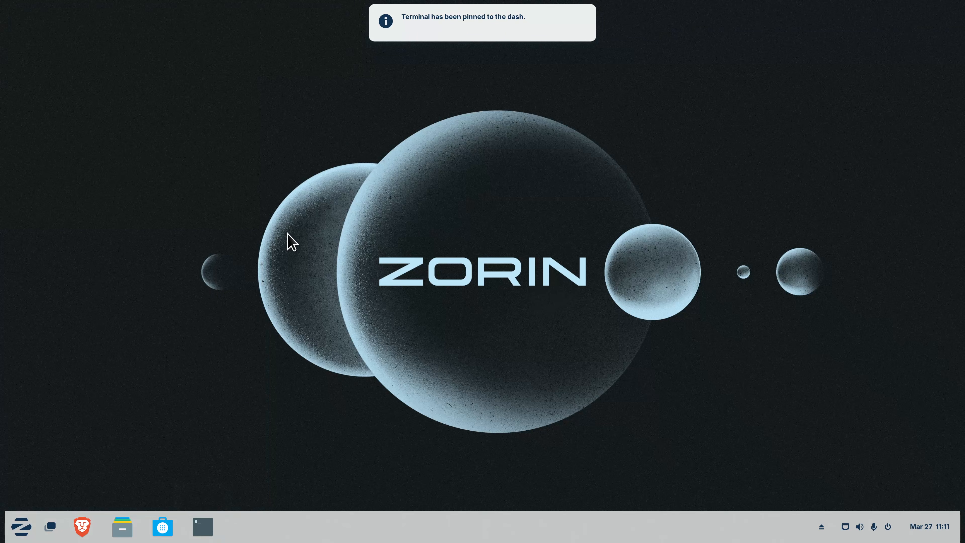
left_click_drag(221, 26, 432, 192)
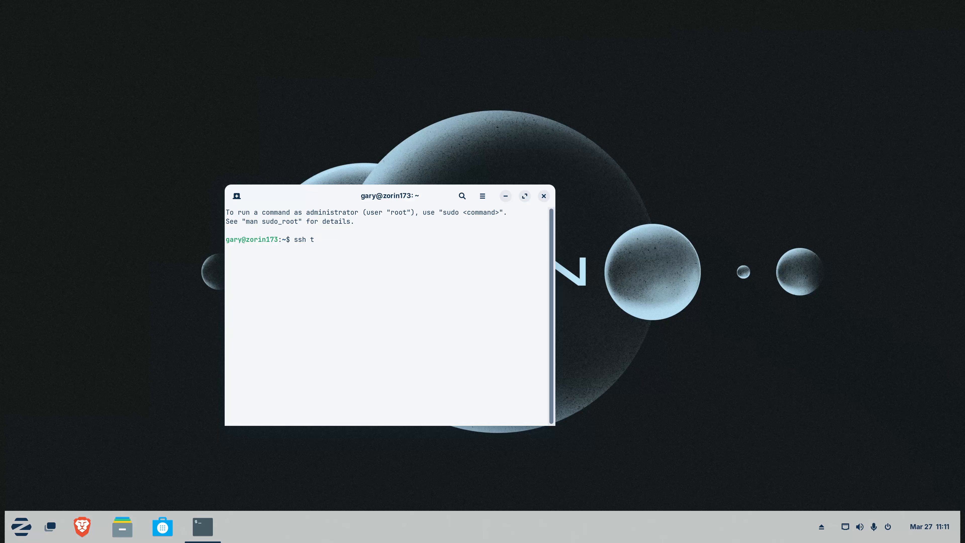
SSH into the MX Linux machine at 192.168.1.116 and accept its host key with yes
type("n")
type("@")
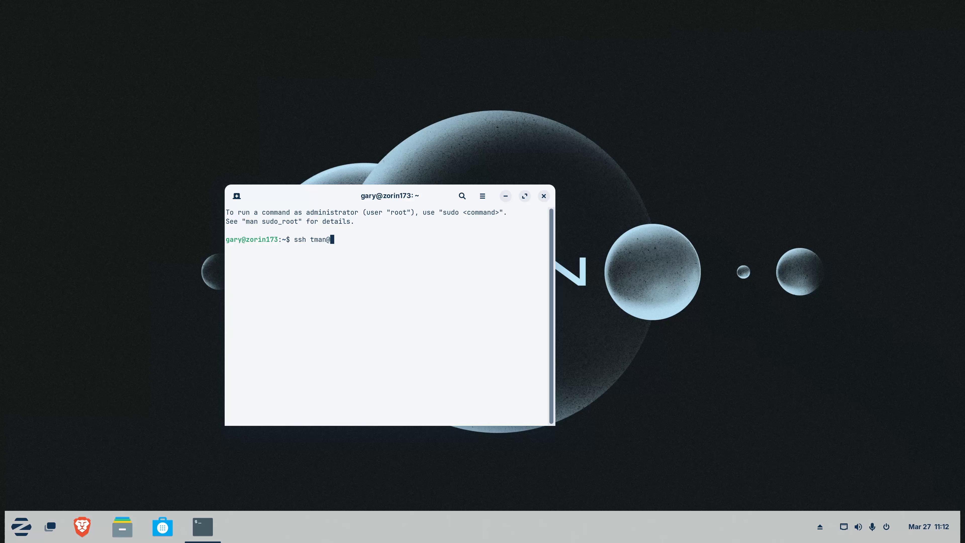
type("192.168.1.116")
key("Return")
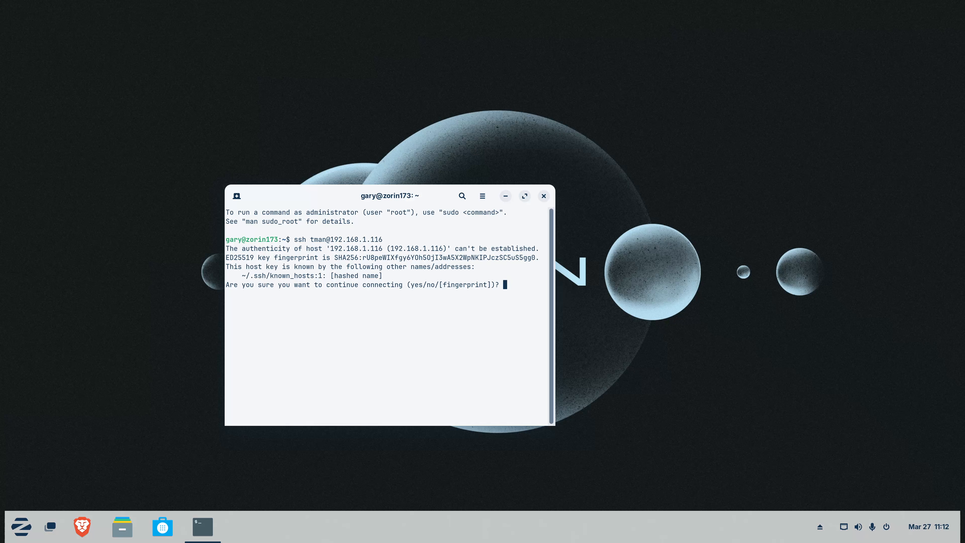
type("yes")
key("Return")
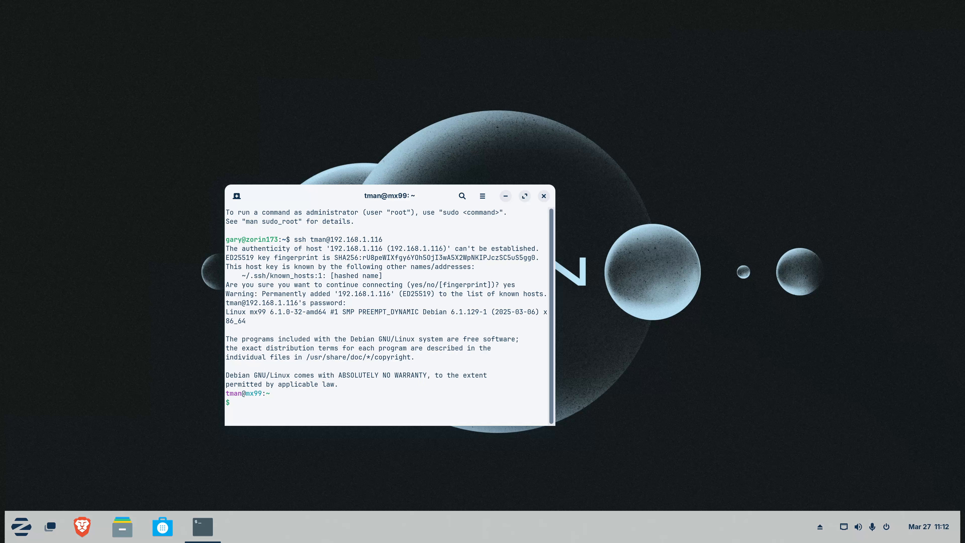
Clear the screen, enlarge the terminal text, and run df -h to list the MX disk usage
type("cleart")
key("Return")
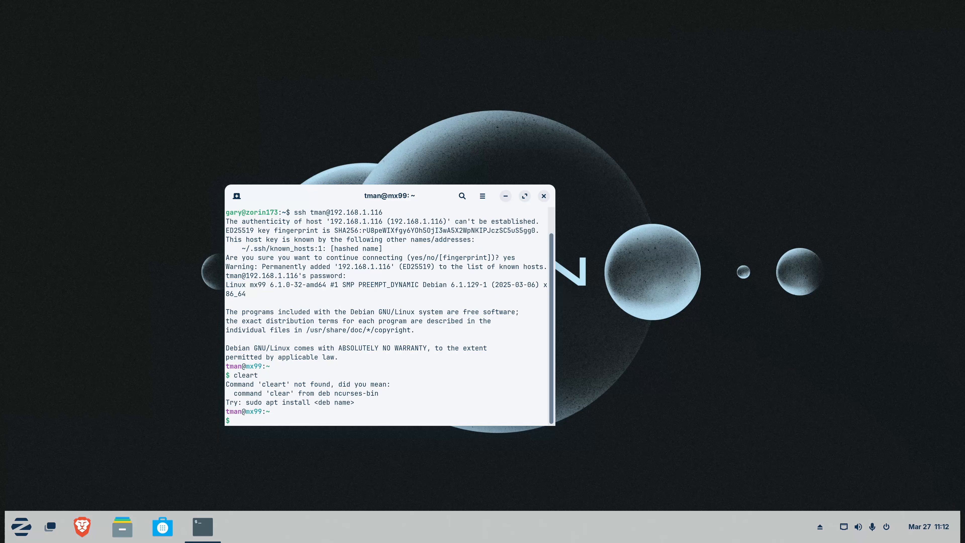
type("clear")
key("Return")
type("df -")
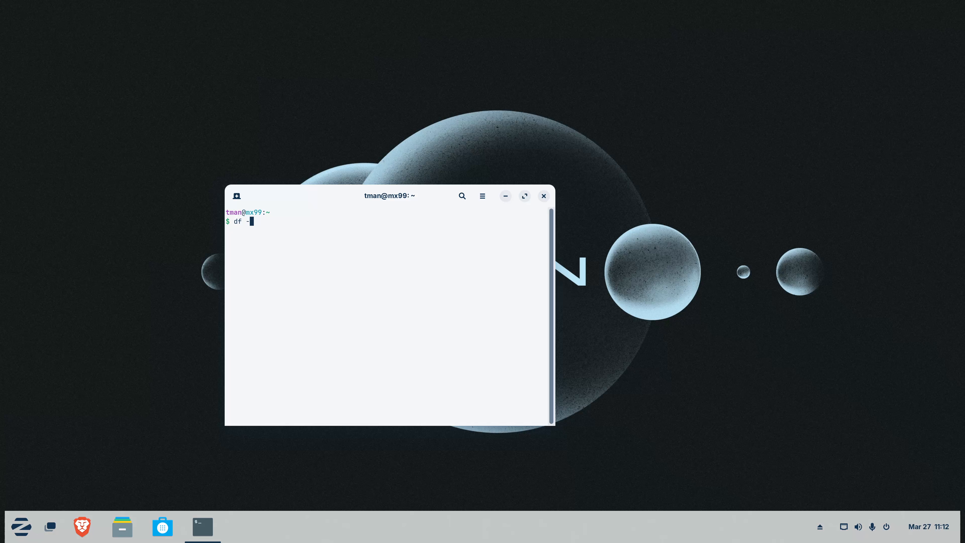
key("ctrl+plus")
key("ctrl+plus")
key("ctrl+plus")
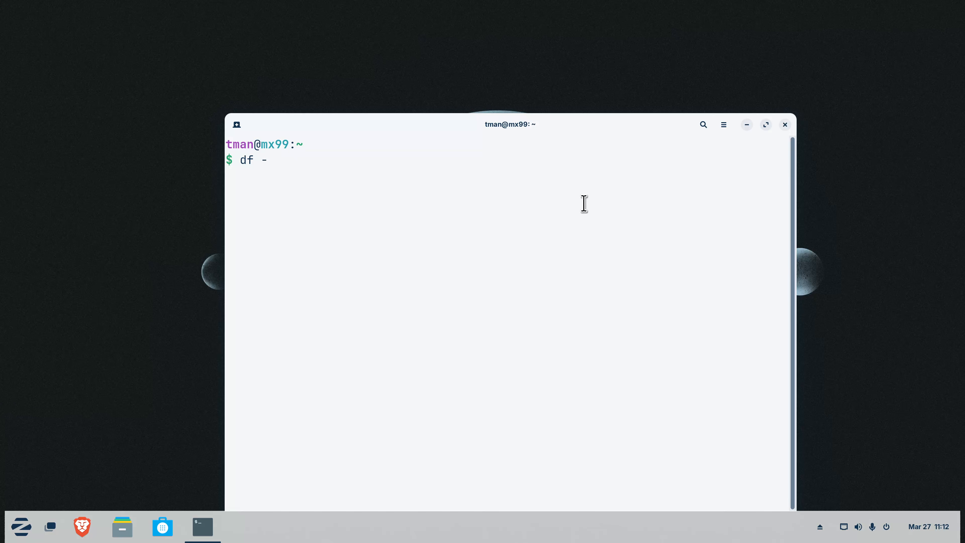
left_click_drag(585, 129, 542, 94)
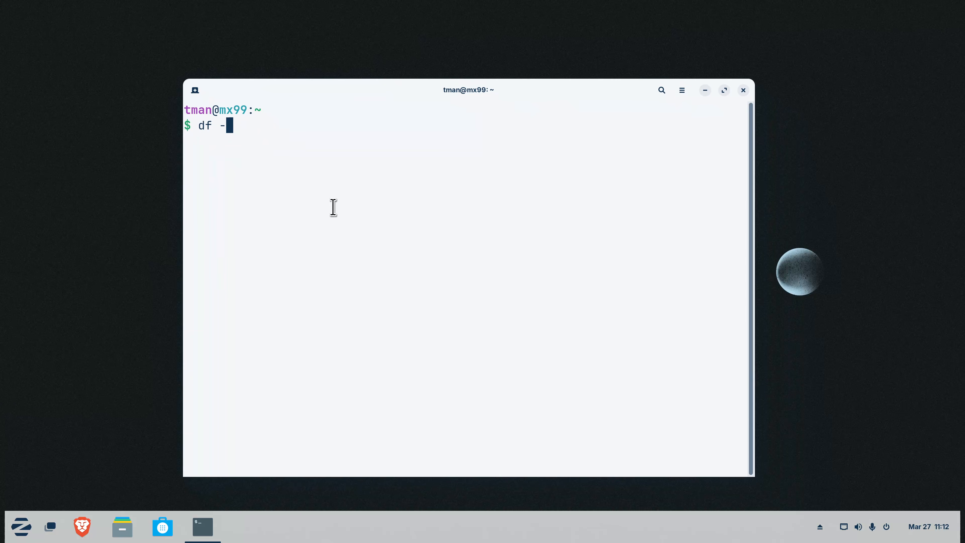
type("h")
key("Return")
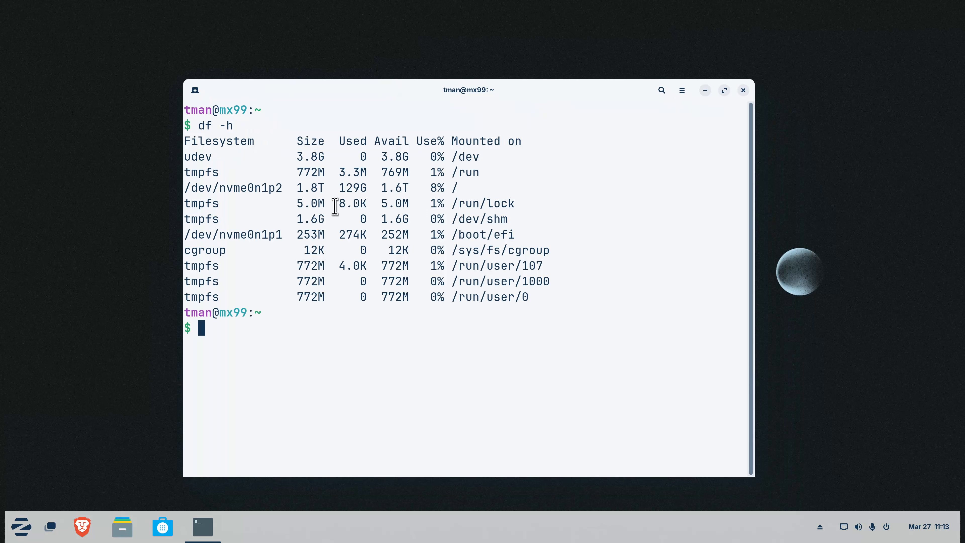
left_click_drag(459, 190, 293, 187)
left_click(260, 350)
type("uptime")
key("Return")
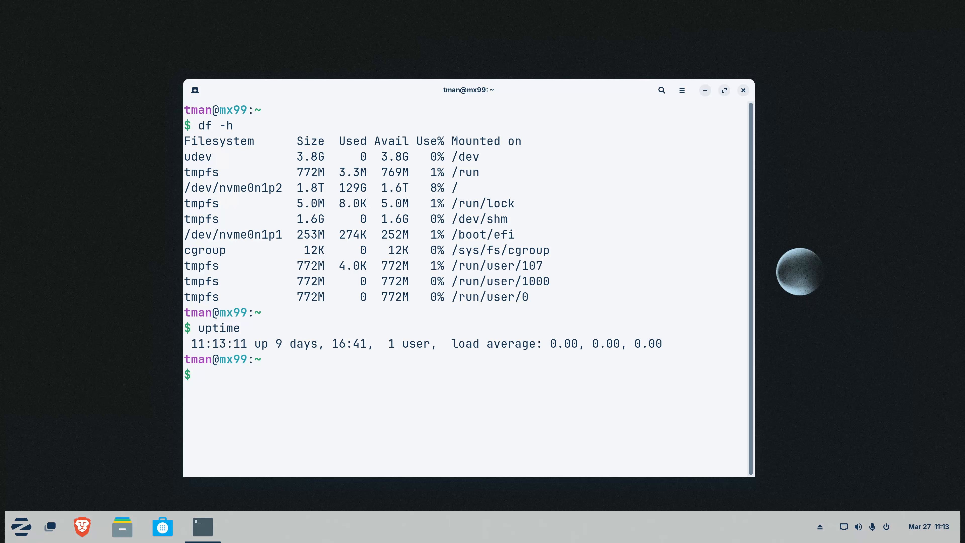
key("Up")
type("-s")
key("Return")
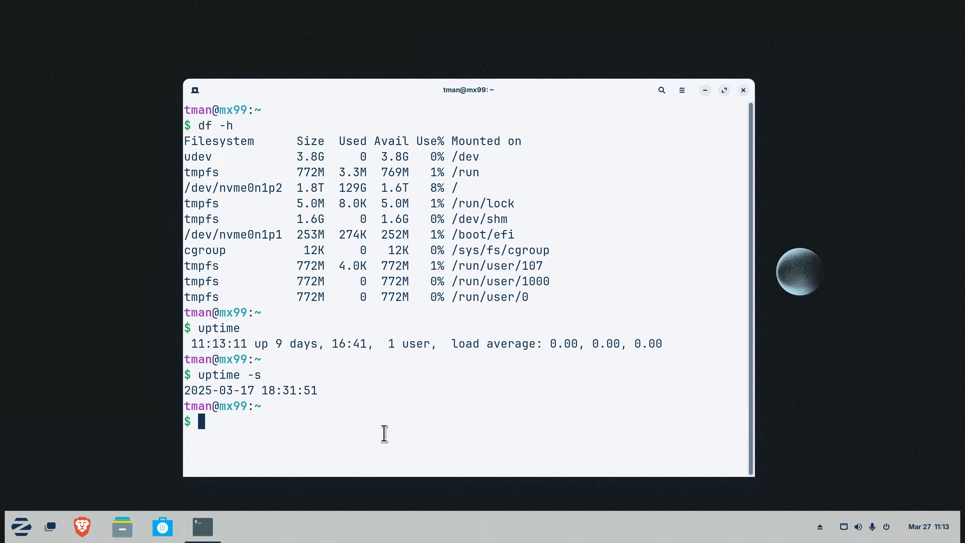
type("inxi -Fxz")
Run inxi -Fxz and highlight the distro name MX-23.5_x64 in the System section
key("Return")
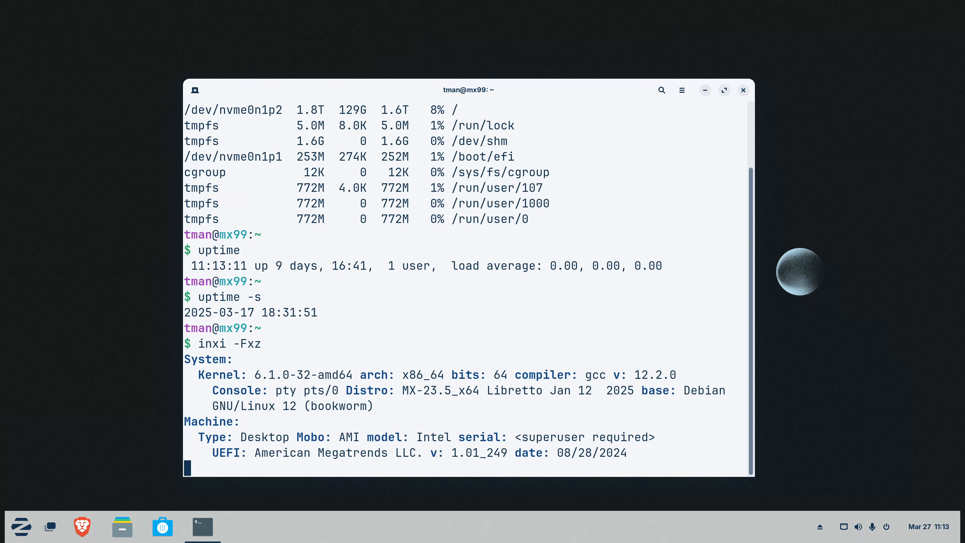
scroll(363, 380, "up", 15)
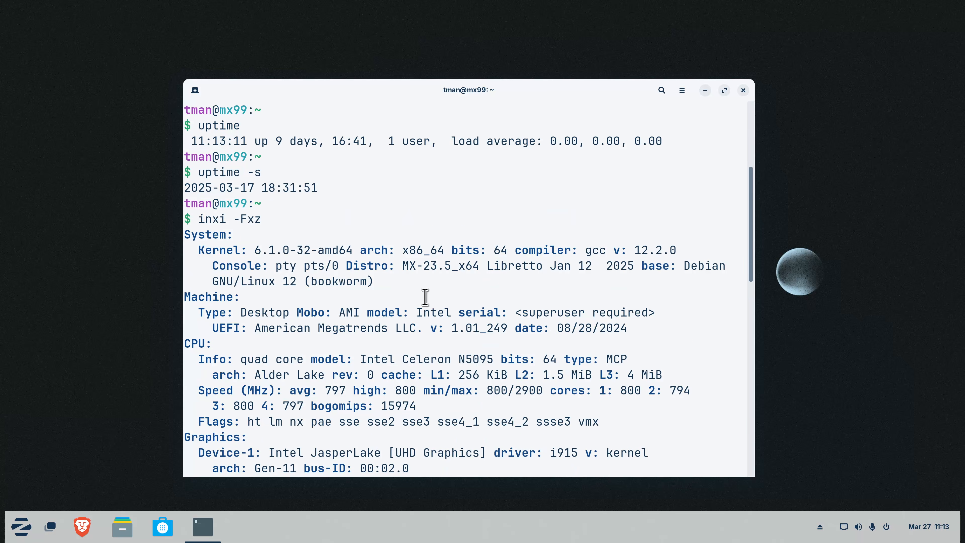
left_click_drag(400, 269, 479, 271)
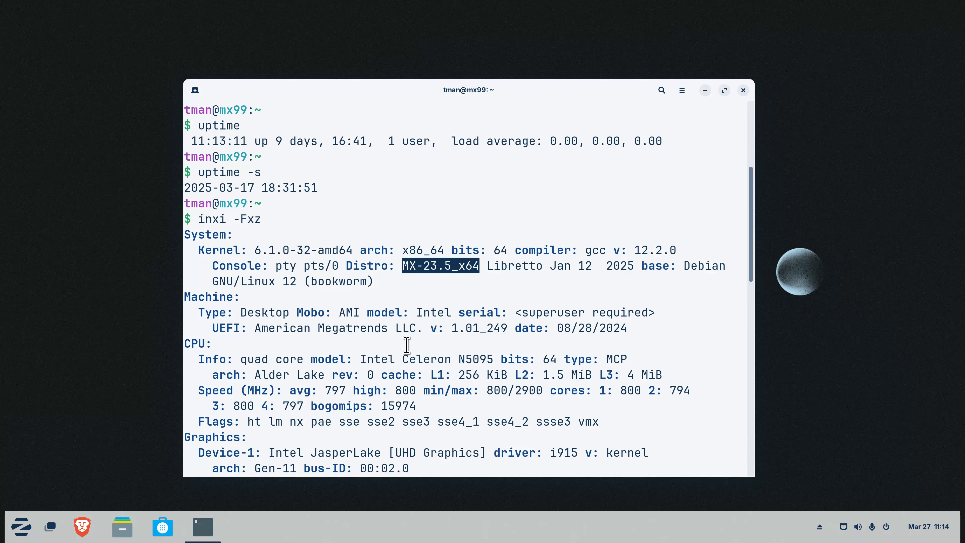
scroll(407, 345, "down", 14)
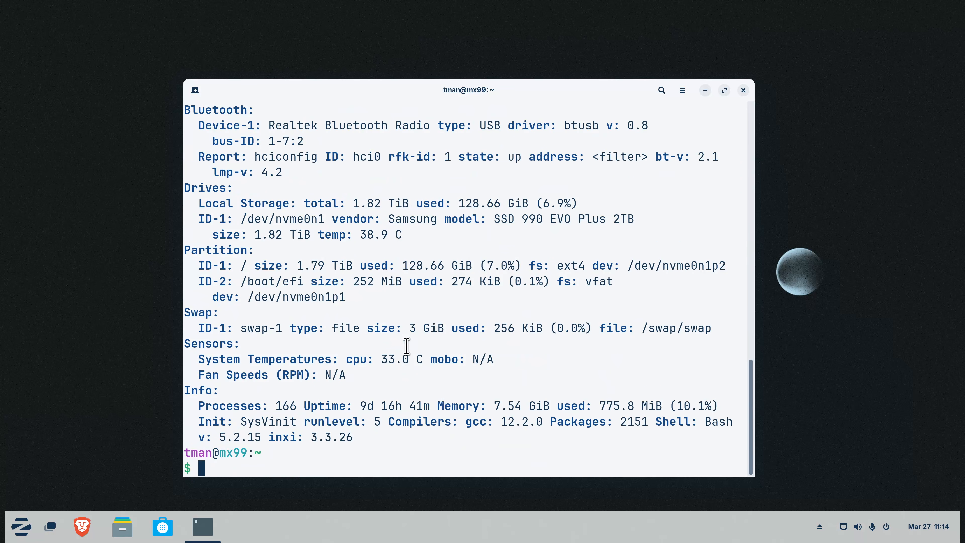
Exit the MX session and try inxi -Fxz locally, which reports 'Command not found'
type("exit")
key("Return")
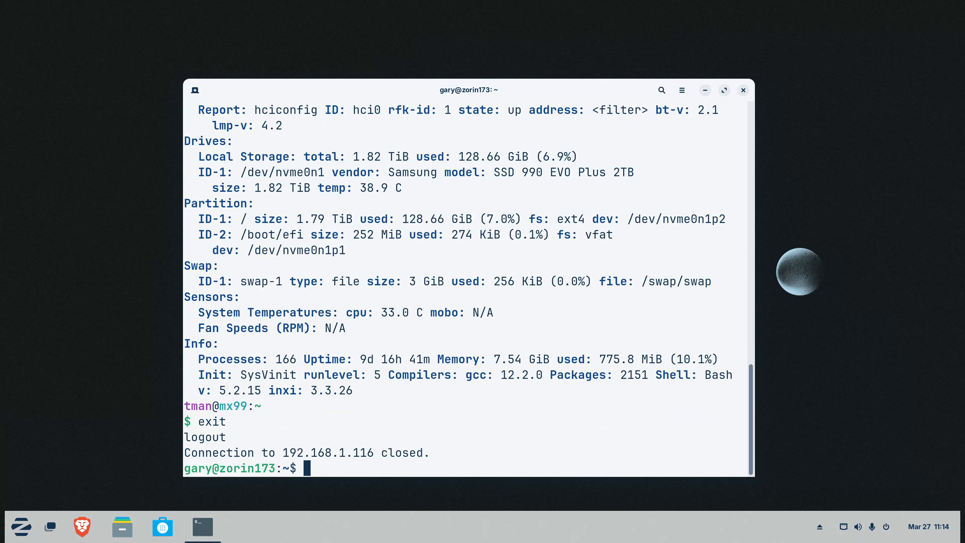
type("inxi -Fxz")
key("Return")
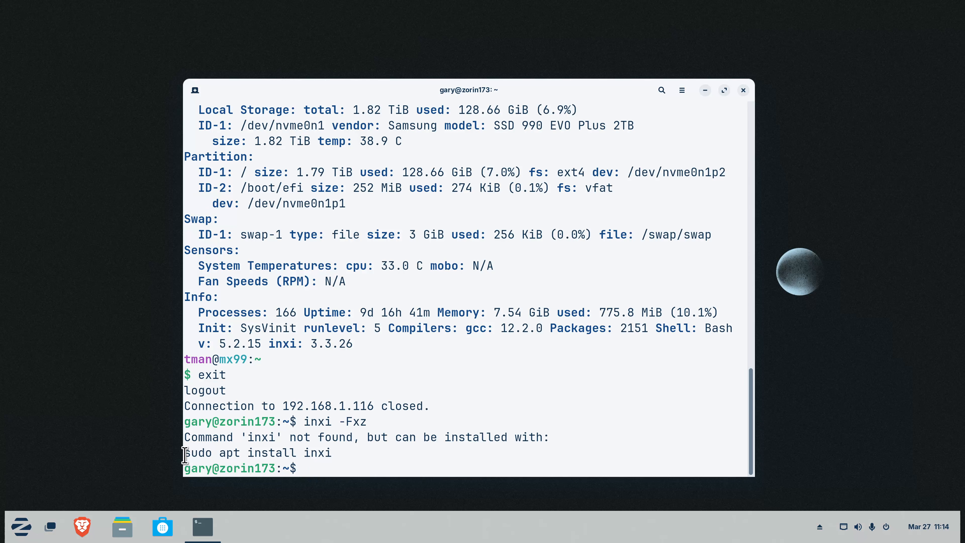
Copy the suggested 'sudo apt install inxi' line and paste it at the local prompt
left_click_drag(187, 455, 333, 456)
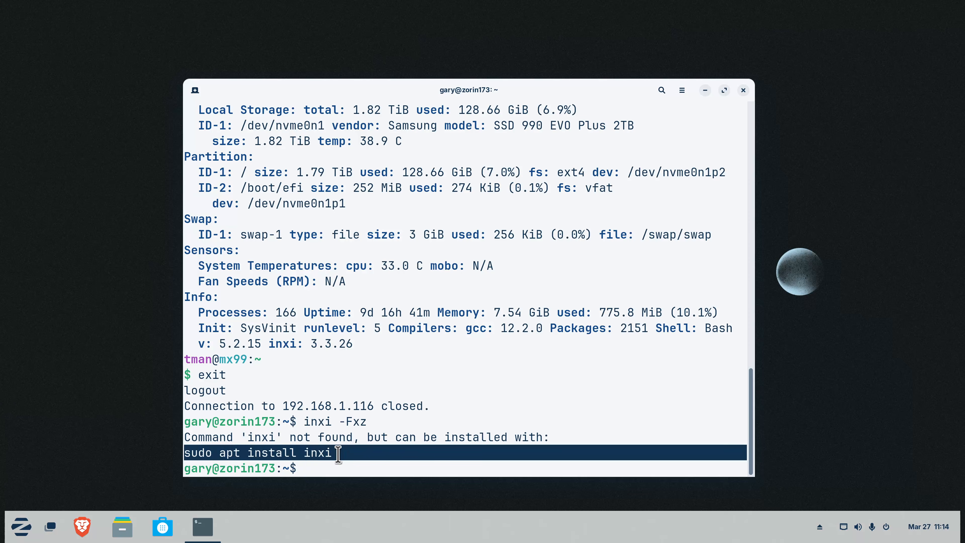
right_click(323, 454)
left_click(361, 322)
left_click(313, 462)
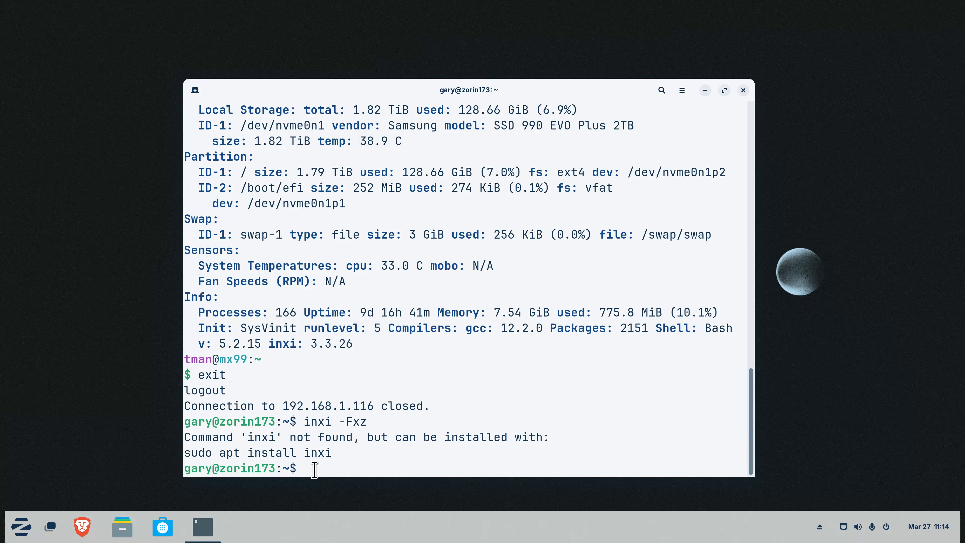
right_click(316, 472)
left_click(340, 366)
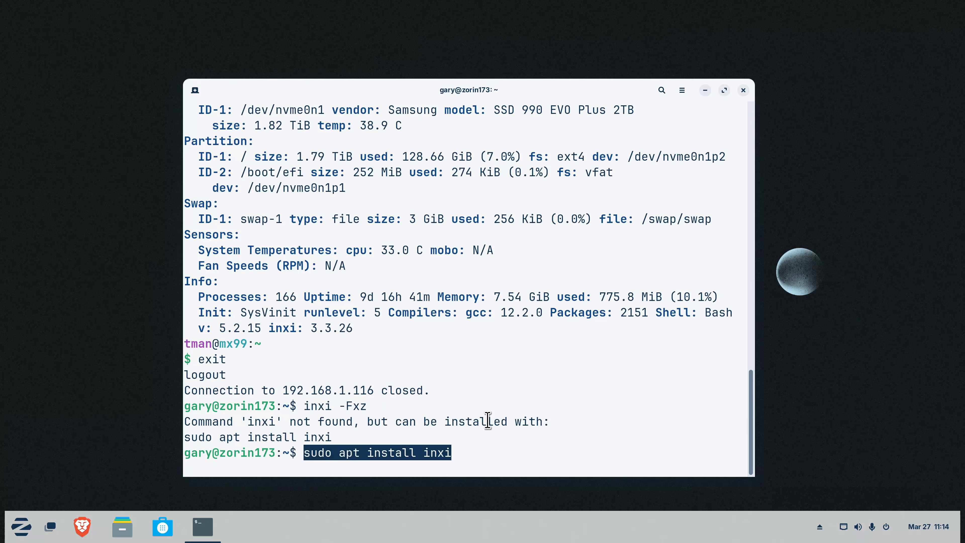
Install inxi with sudo, entering the administrator password and confirming with Y
key("Return")
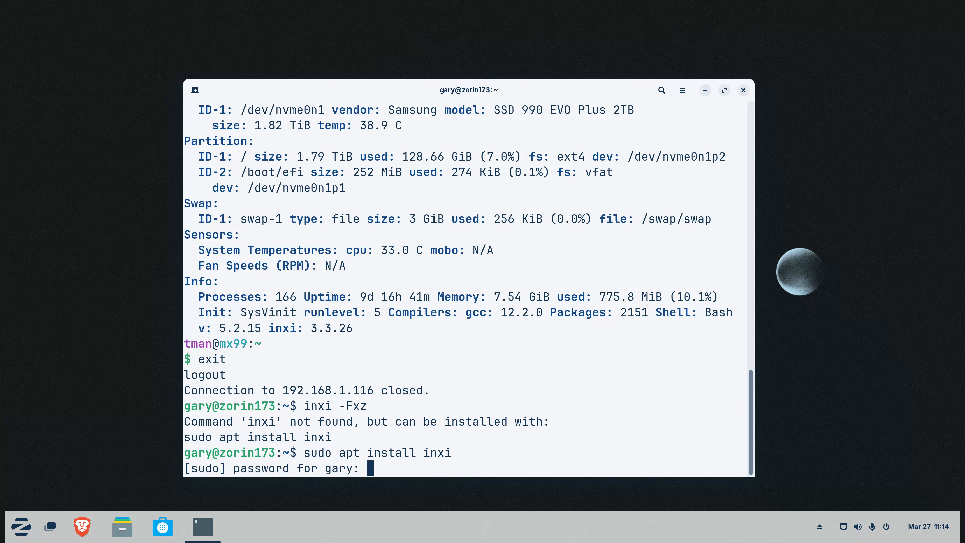
type("*****")
key("Return")
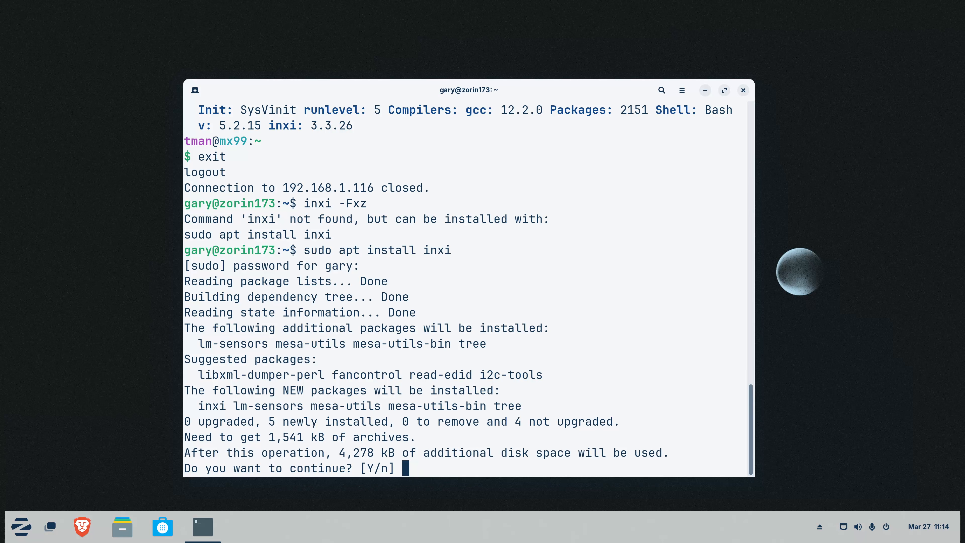
type("Y")
key("Return")
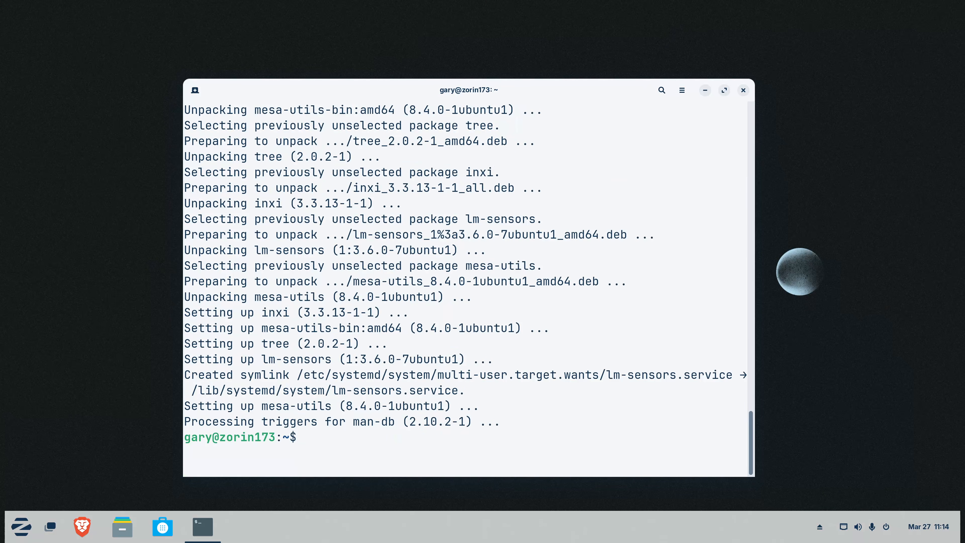
Rerun inxi -Fxz on Zorin and highlight its 26m uptime and systemd init
key("Up")
key("Up")
key("Return")
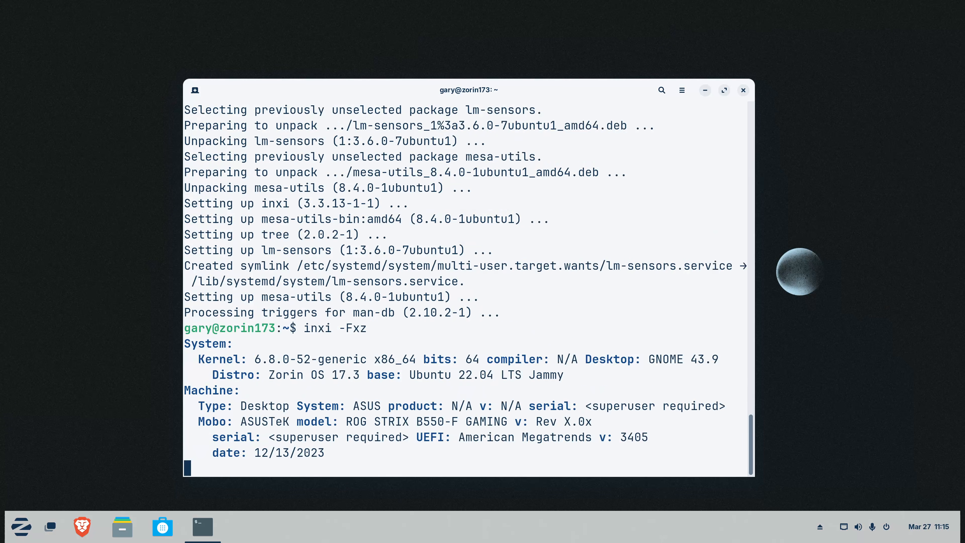
scroll(481, 409, "up", 6)
scroll(481, 409, "down", 6)
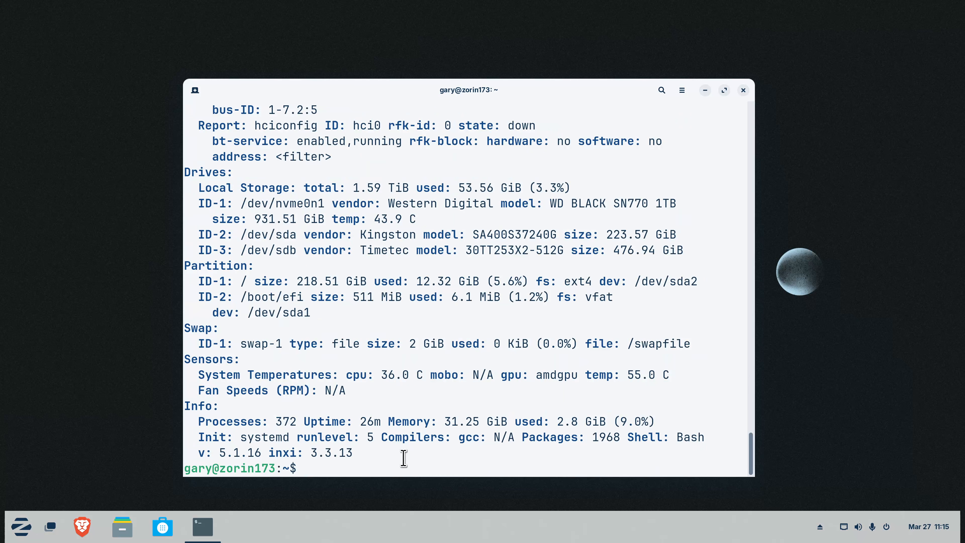
left_click_drag(360, 421, 380, 420)
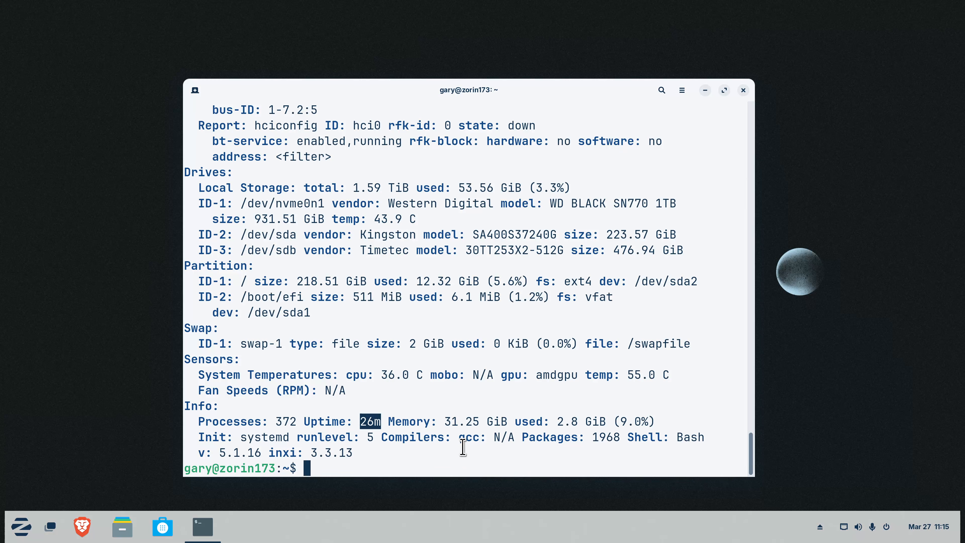
left_click(242, 436)
double_click(242, 435)
Scroll back to the MX Linux report and highlight SysVinit as its init system
scroll(415, 281, "up", 10)
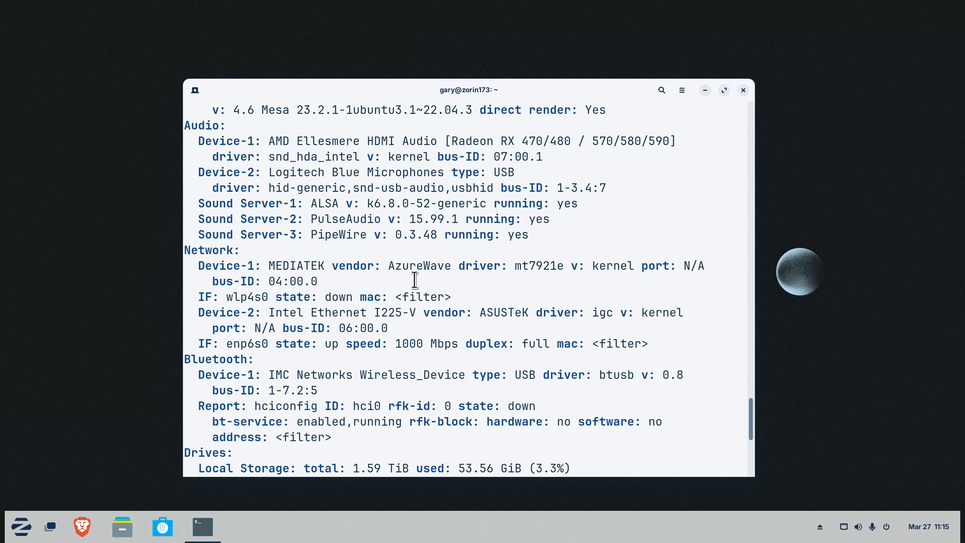
scroll(414, 280, "up", 10)
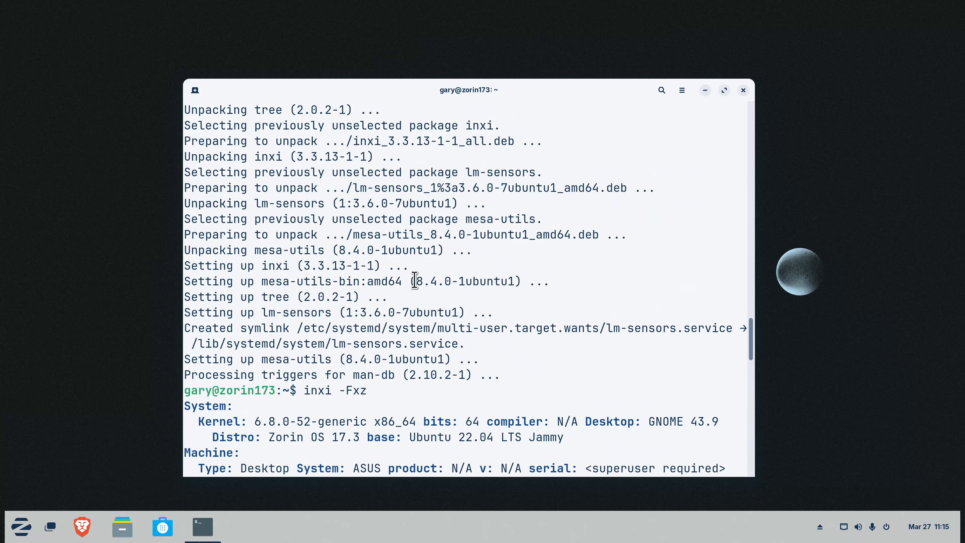
scroll(414, 281, "up", 15)
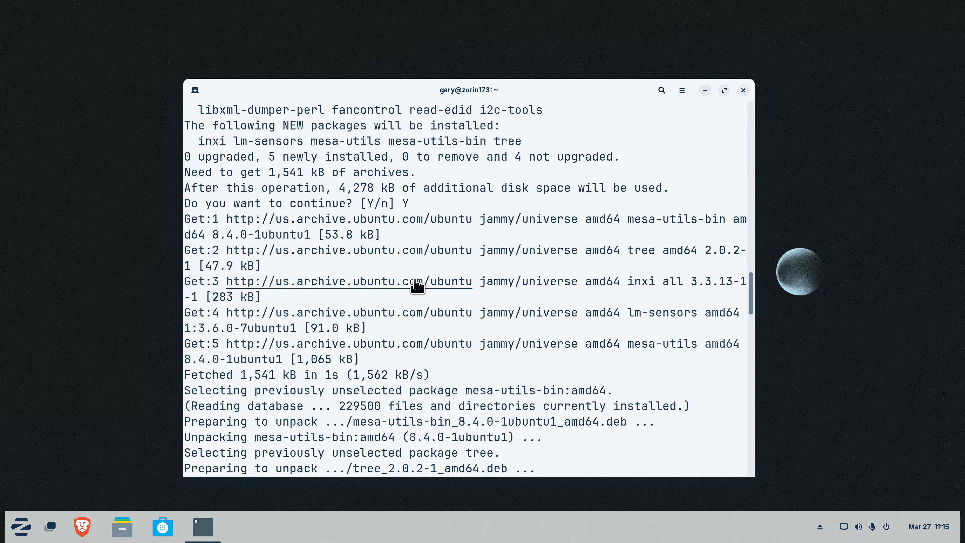
scroll(415, 280, "down", 1)
scroll(415, 281, "up", 2)
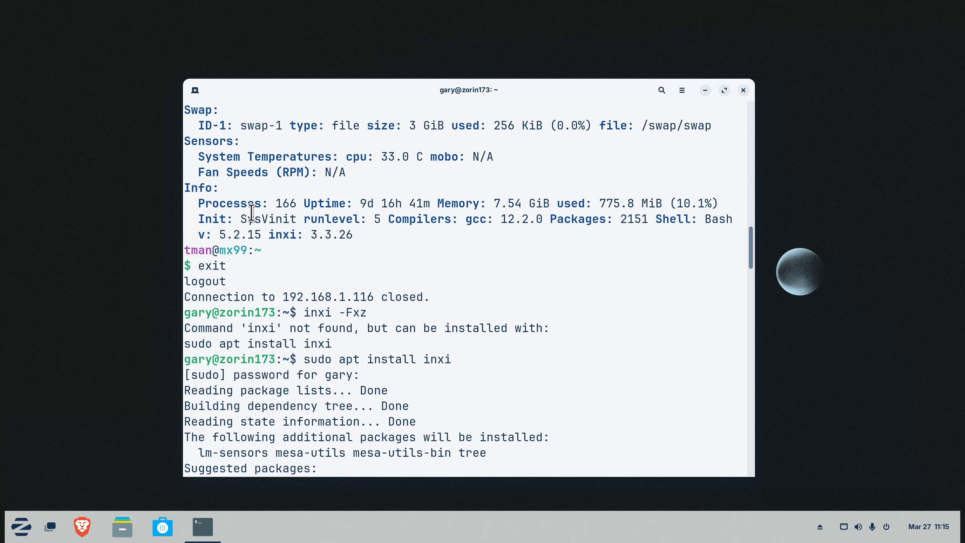
left_click_drag(240, 221, 307, 223)
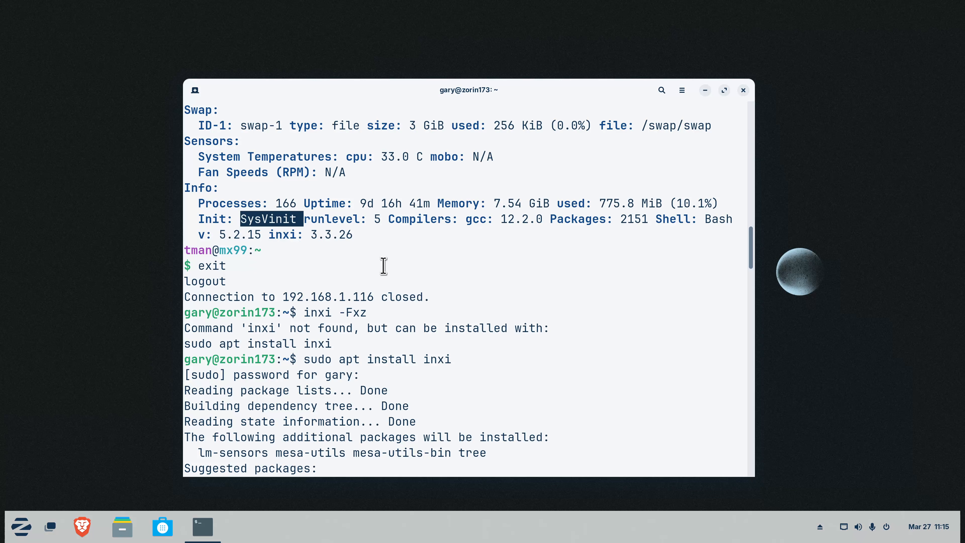
scroll(384, 265, "down", 20)
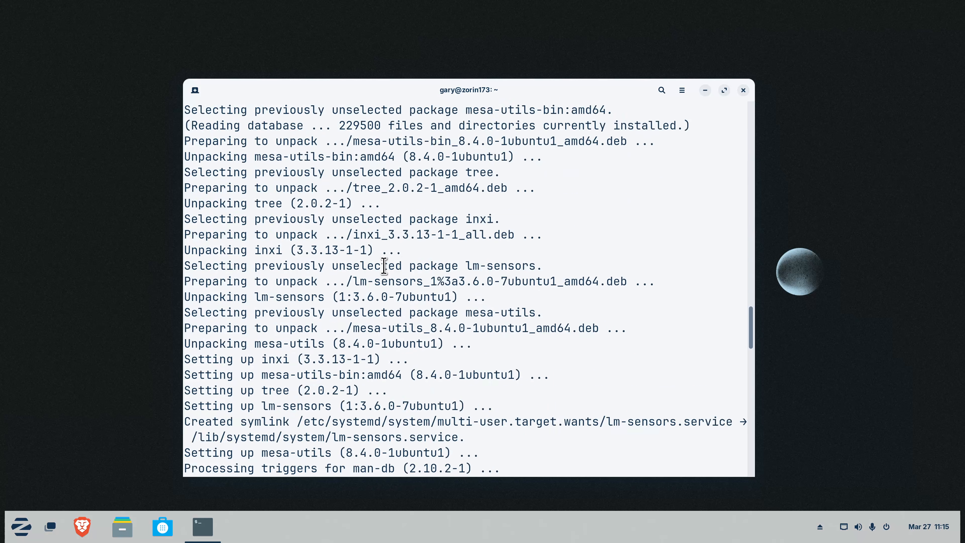
scroll(384, 266, "down", 10)
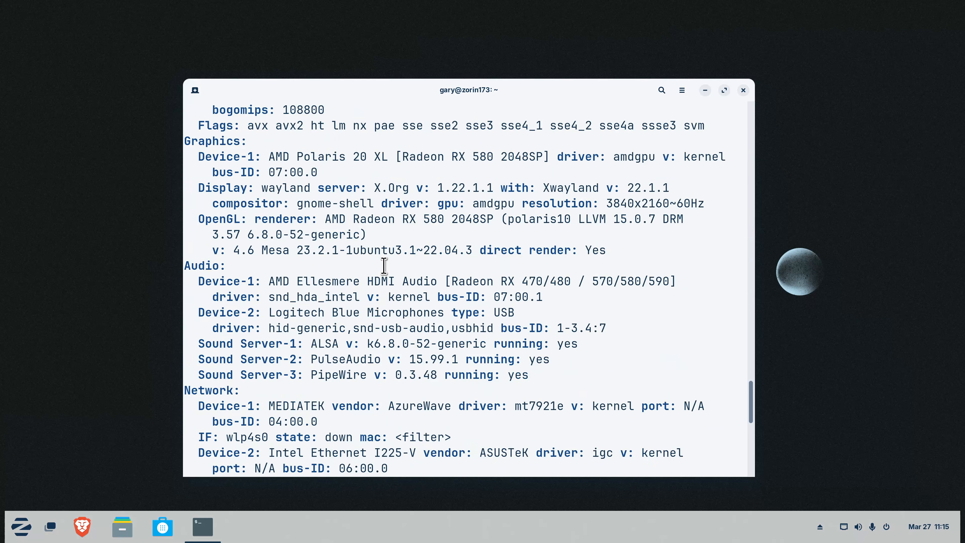
scroll(384, 266, "down", 4)
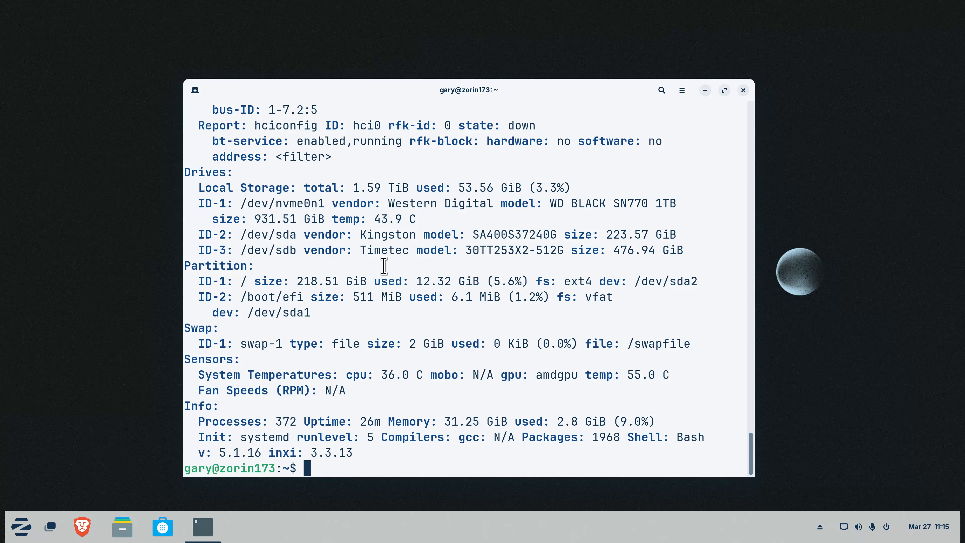
scroll(361, 295, "up", 1)
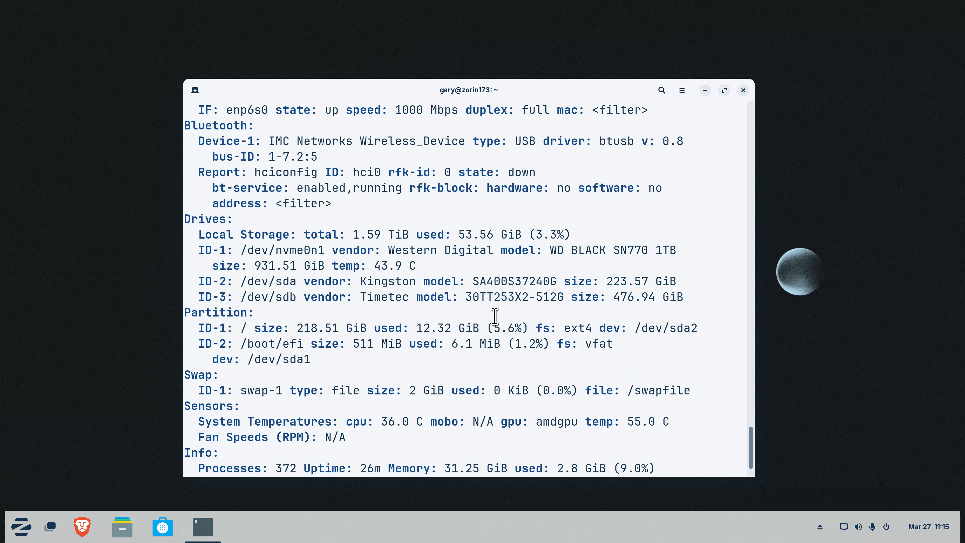
scroll(418, 243, "up", 11)
scroll(418, 244, "up", 5)
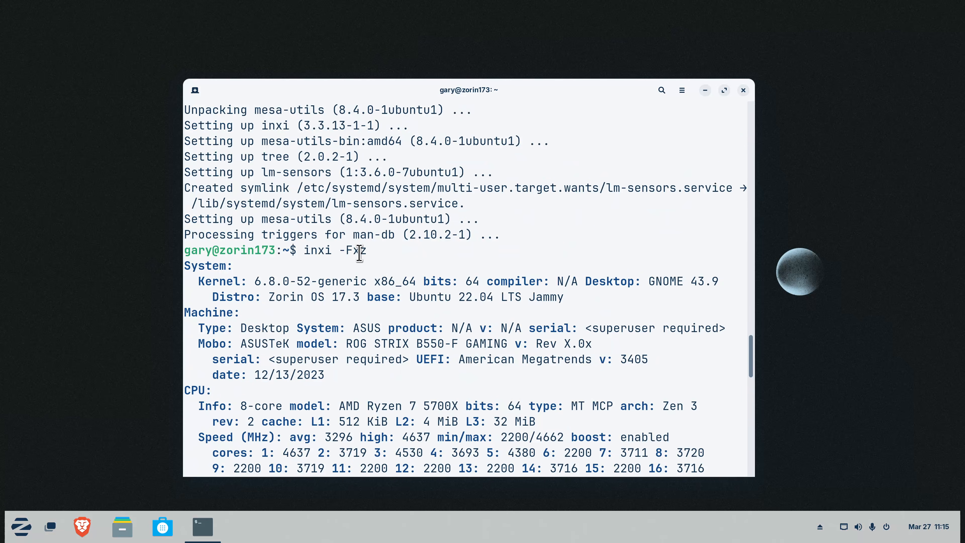
Highlight the -Fxz options and the Ubuntu 22.04 base, then copy 'ROG STRIX B550-F GAMING'
left_click_drag(339, 251, 303, 250)
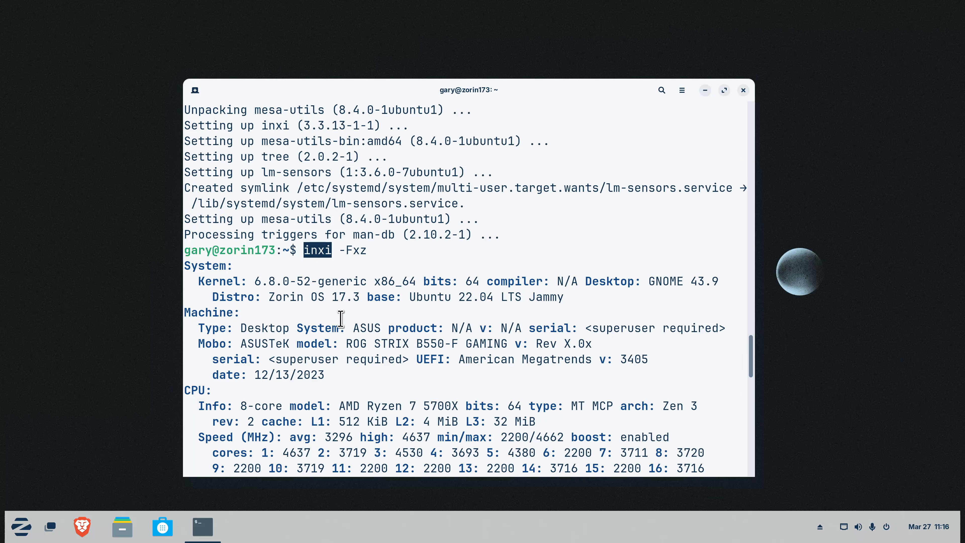
left_click_drag(329, 298, 492, 302)
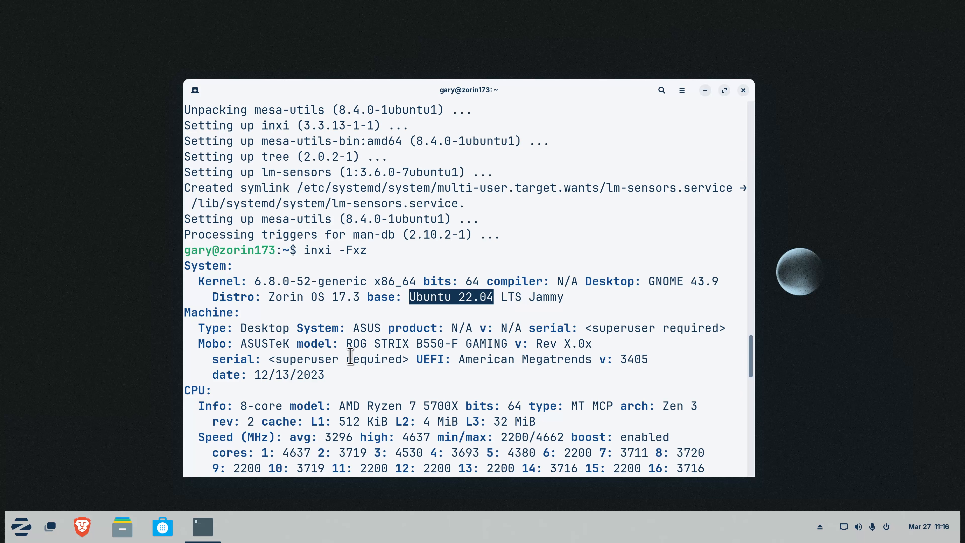
left_click_drag(346, 344, 513, 341)
right_click(423, 342)
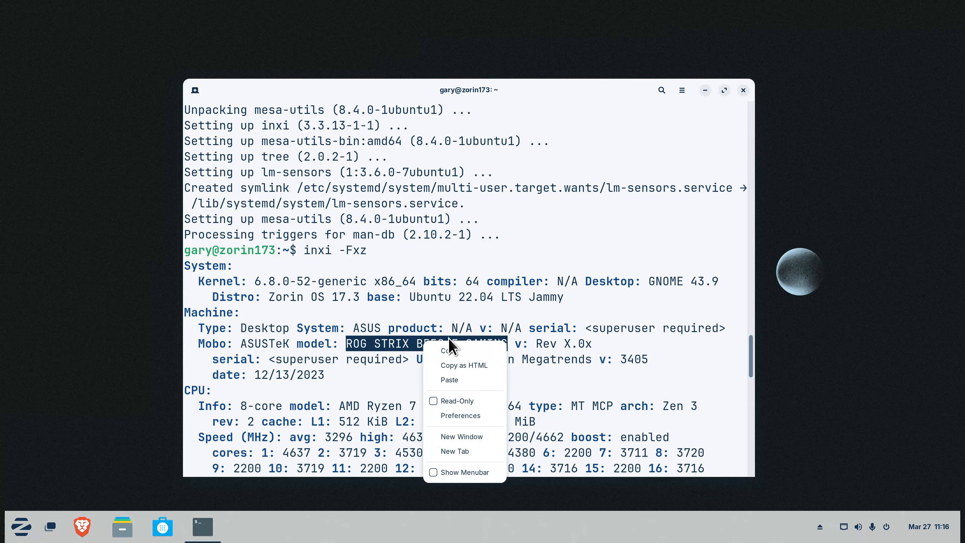
left_click(450, 353)
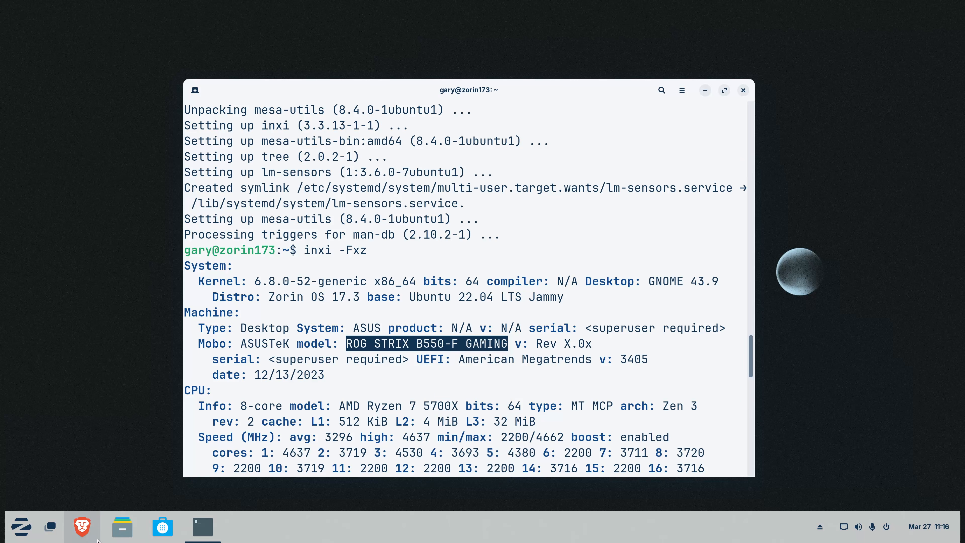
Search Brave for ROG STRIX B550-F GAMING, open its rog.asus.com page, then close the browser
left_click(82, 527)
scroll(476, 239, "down", 15)
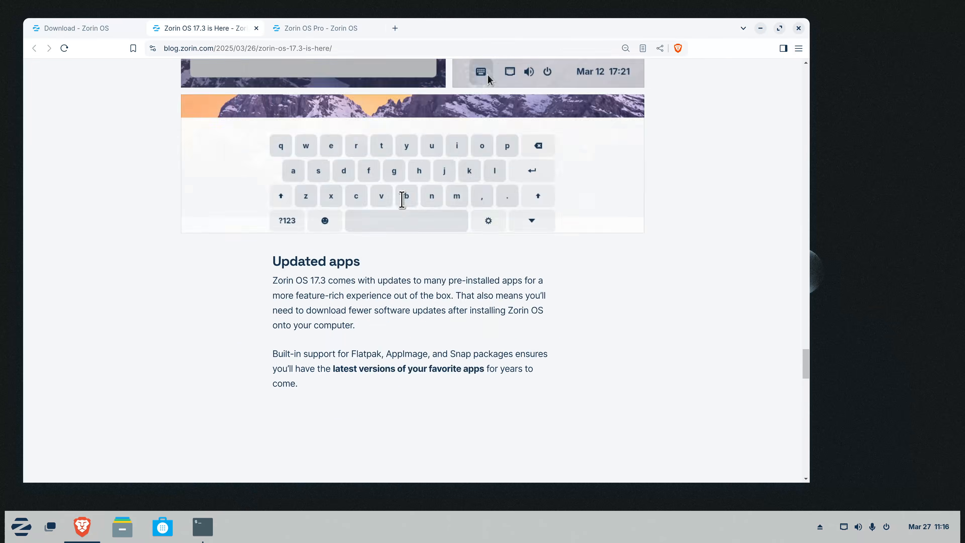
left_click(316, 48)
right_click(315, 48)
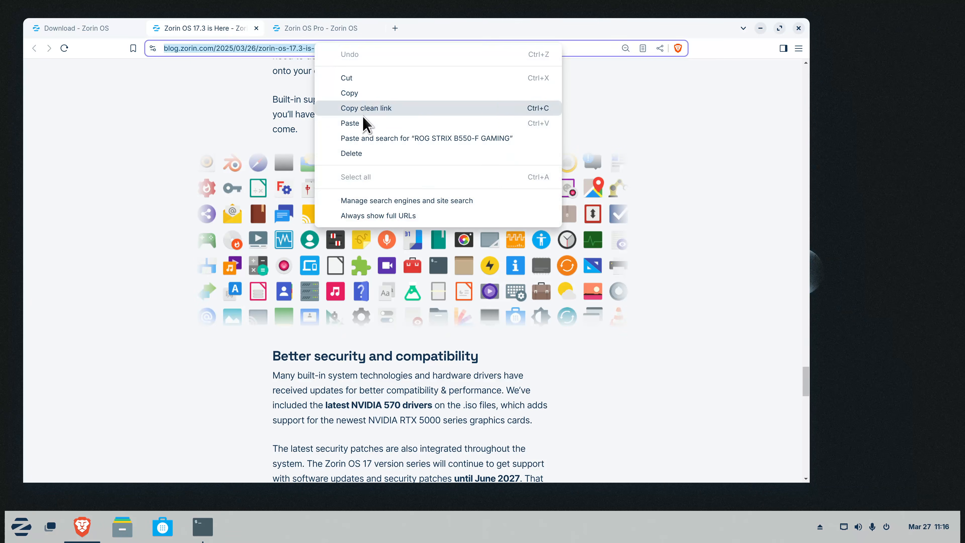
left_click(364, 123)
key("Return")
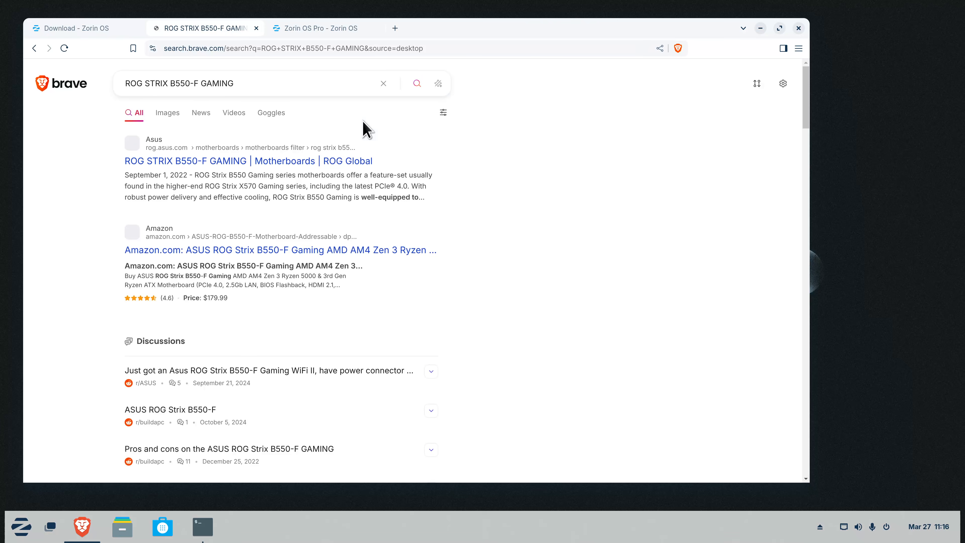
left_click(210, 172)
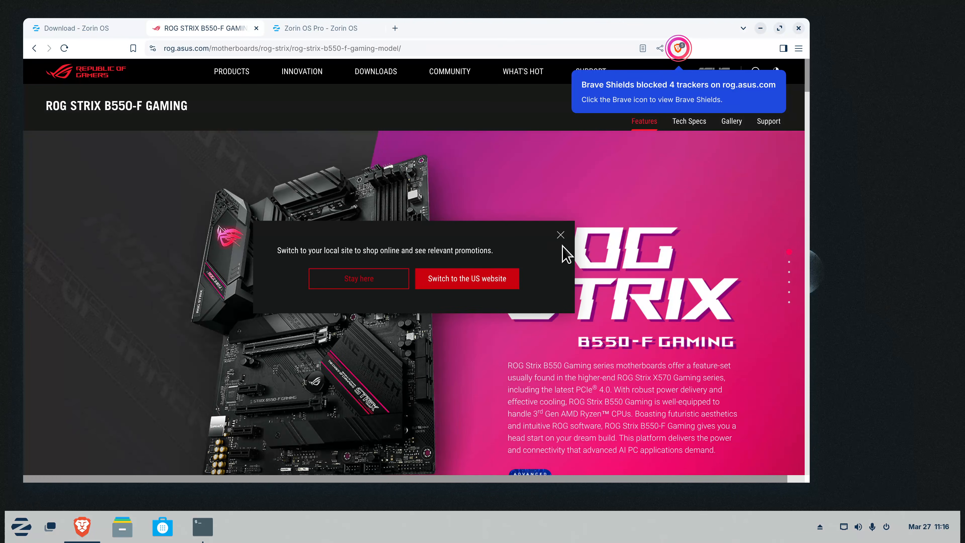
left_click(560, 235)
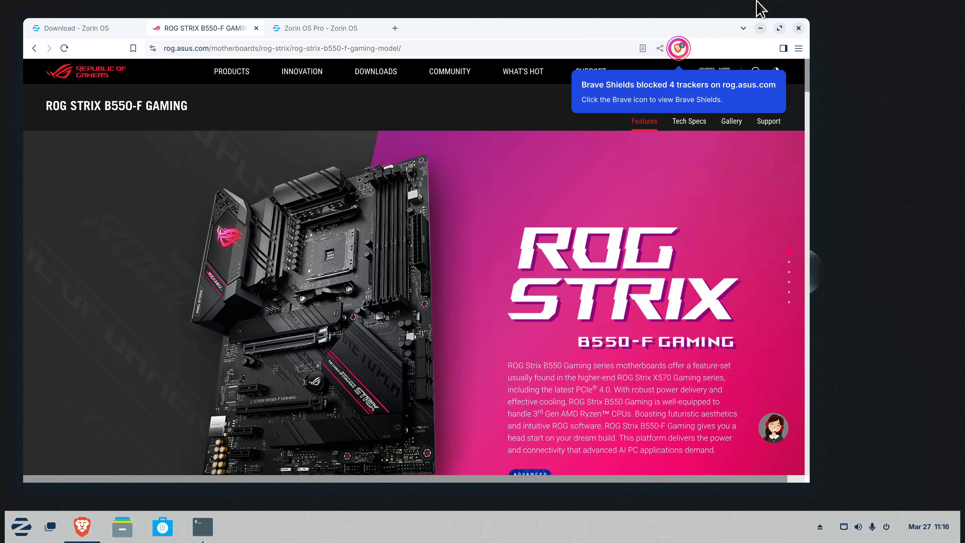
left_click(799, 28)
Confirm closing all Brave tabs, close Terminal, and open then dismiss the Zorin menu
left_click(473, 147)
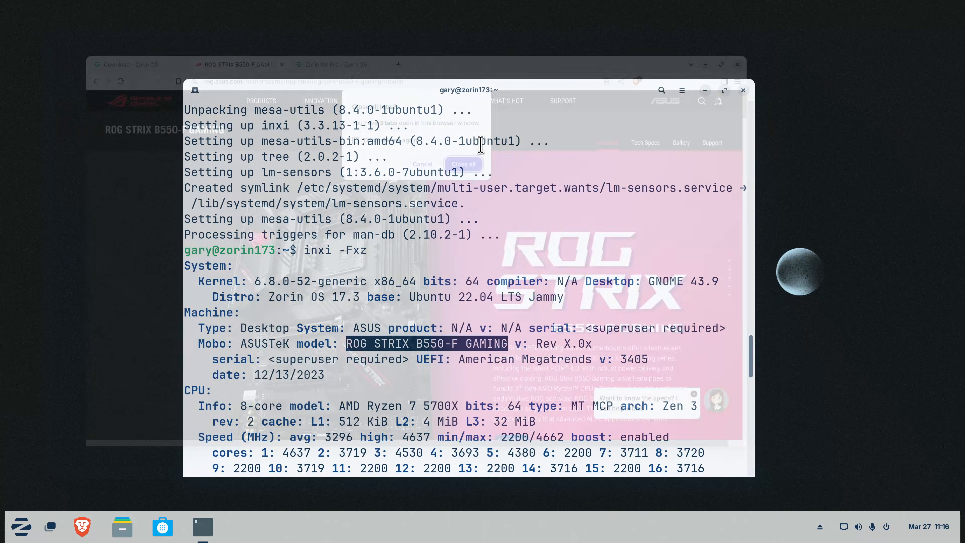
left_click(743, 91)
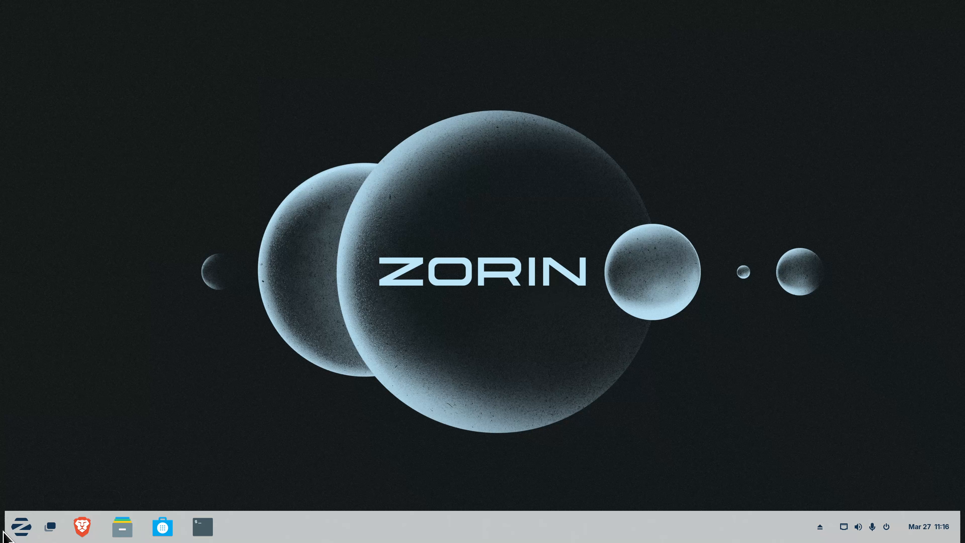
left_click(19, 532)
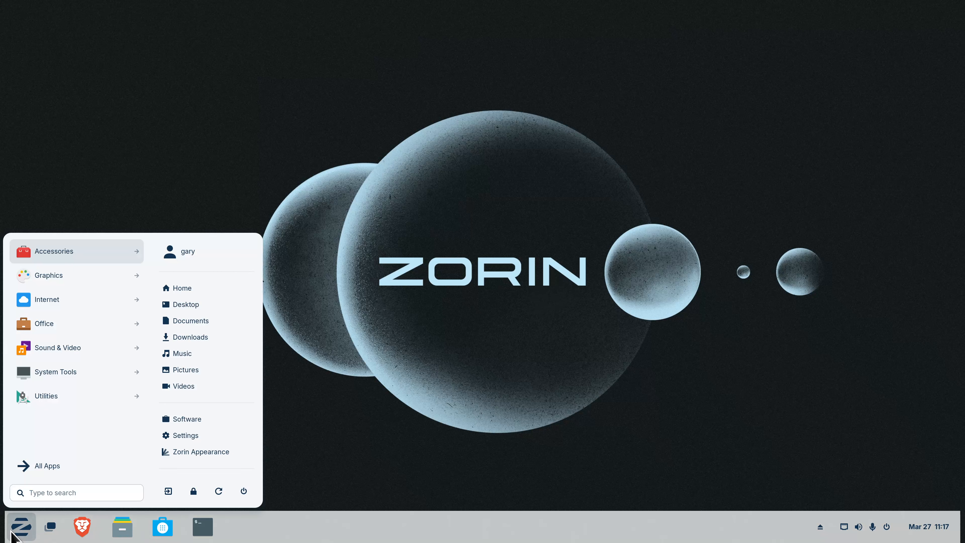
left_click(410, 373)
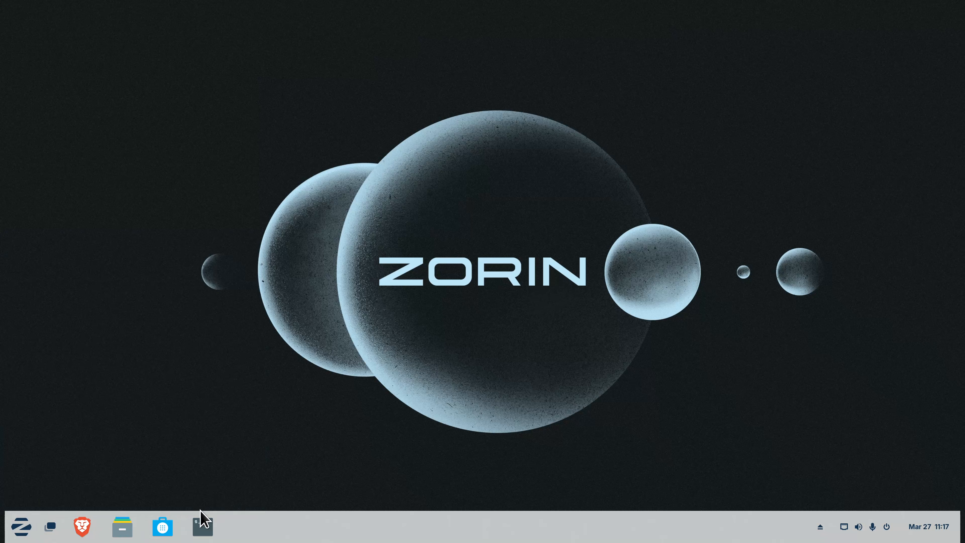